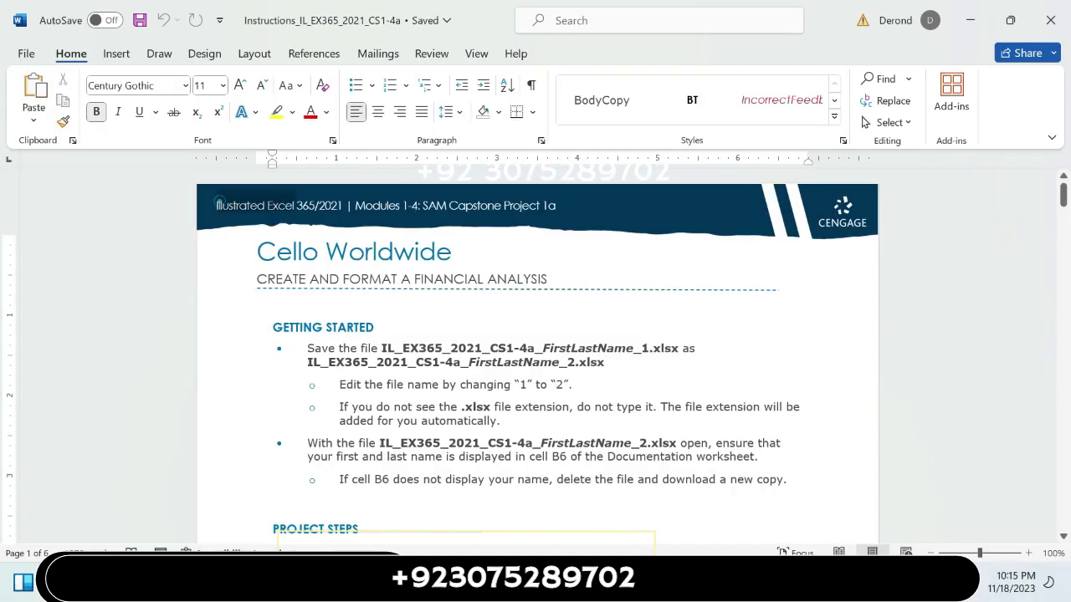
# Highlight the page header line in red
pyautogui.doubleClick(564, 197)
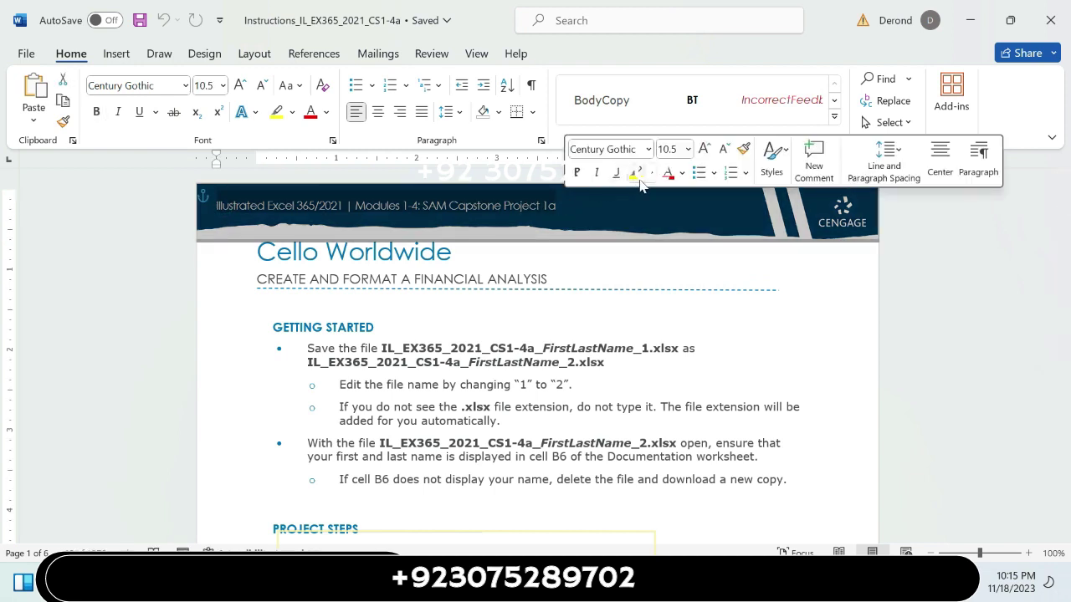
pyautogui.click(644, 174)
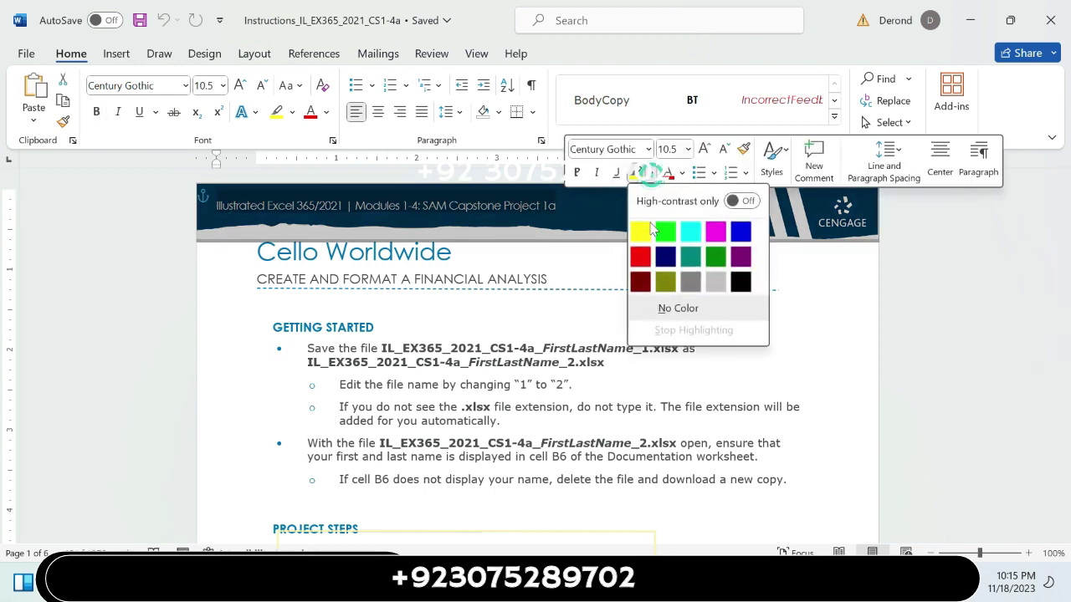
pyautogui.click(641, 255)
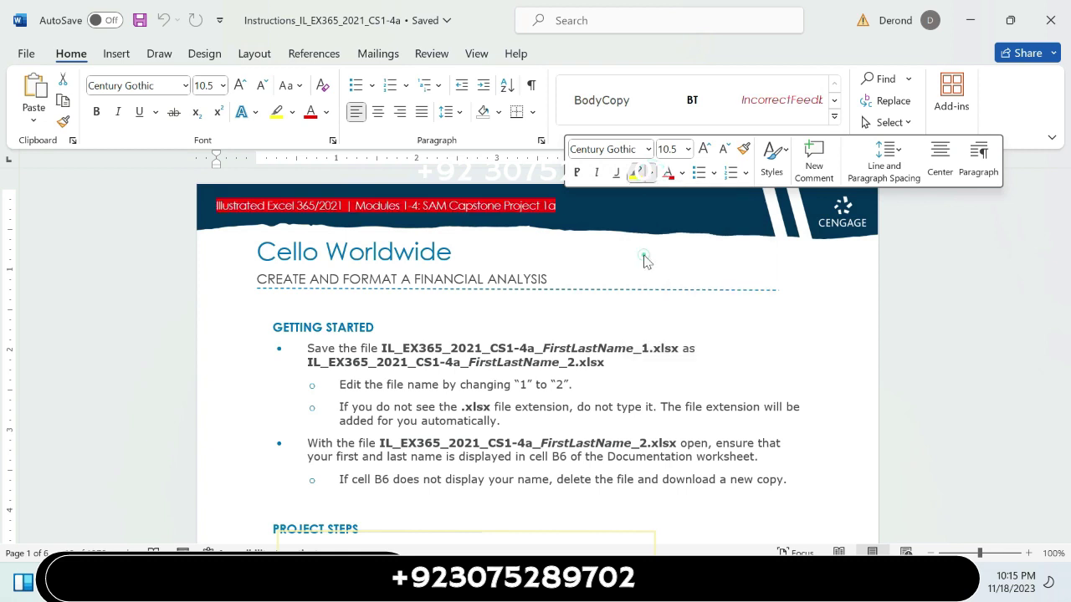
pyautogui.doubleClick(642, 254)
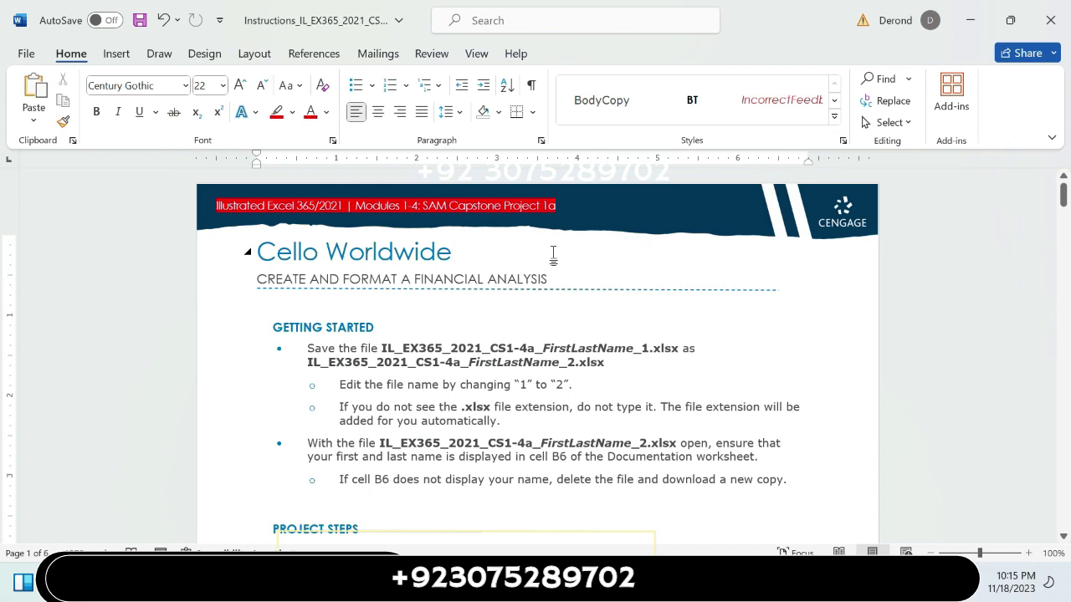
# Highlight the Cello Worldwide title in yellow and select the subtitle line
pyautogui.scroll(2, 553, 254)
pyautogui.scroll(2, 553, 253)
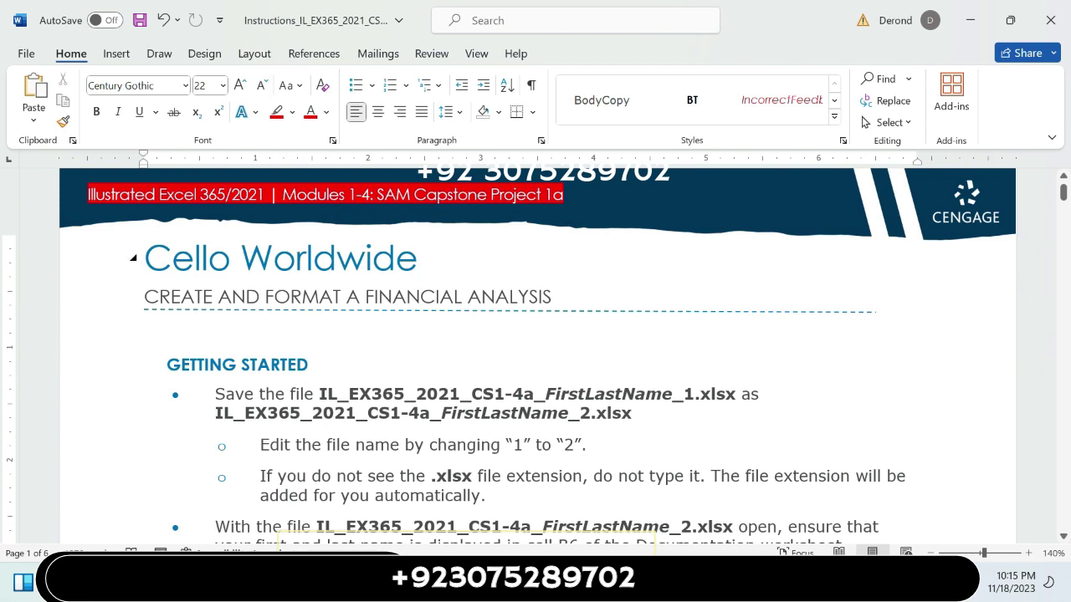
pyautogui.moveTo(172, 259); pyautogui.dragTo(431, 264)
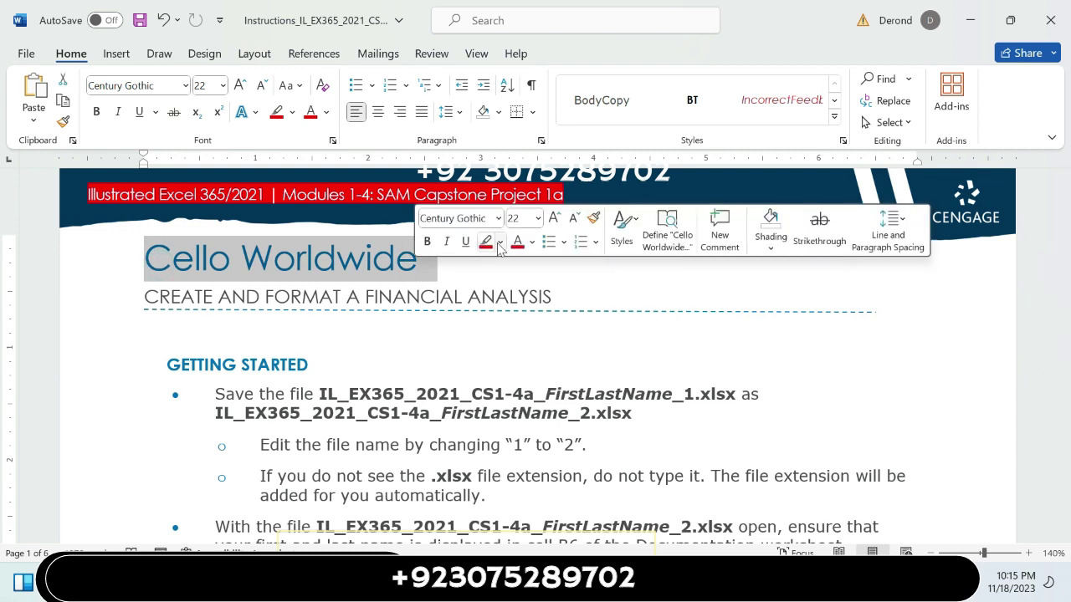
pyautogui.click(500, 242)
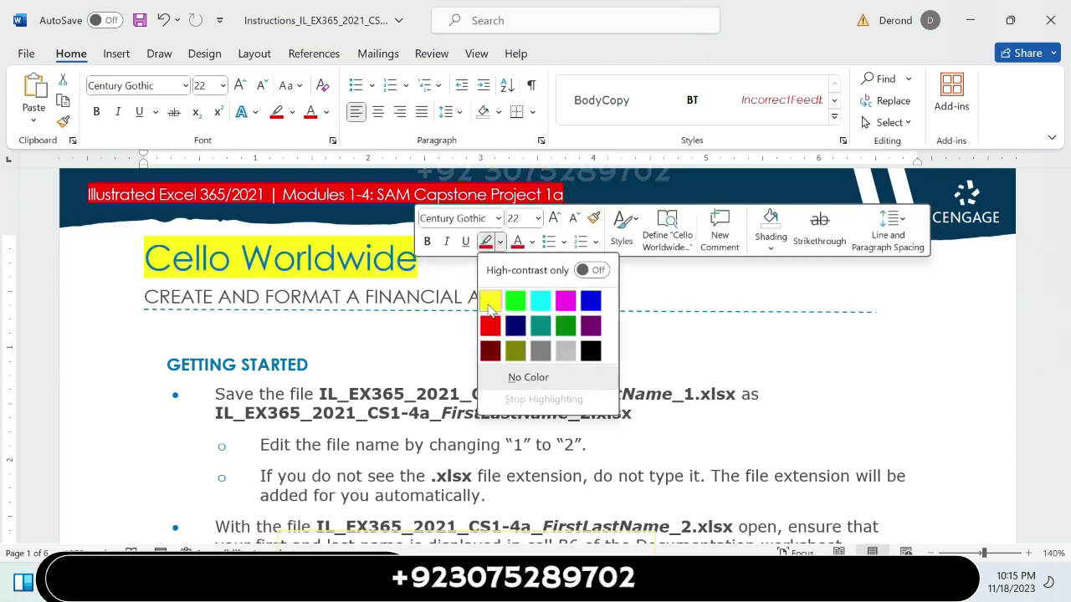
pyautogui.click(491, 301)
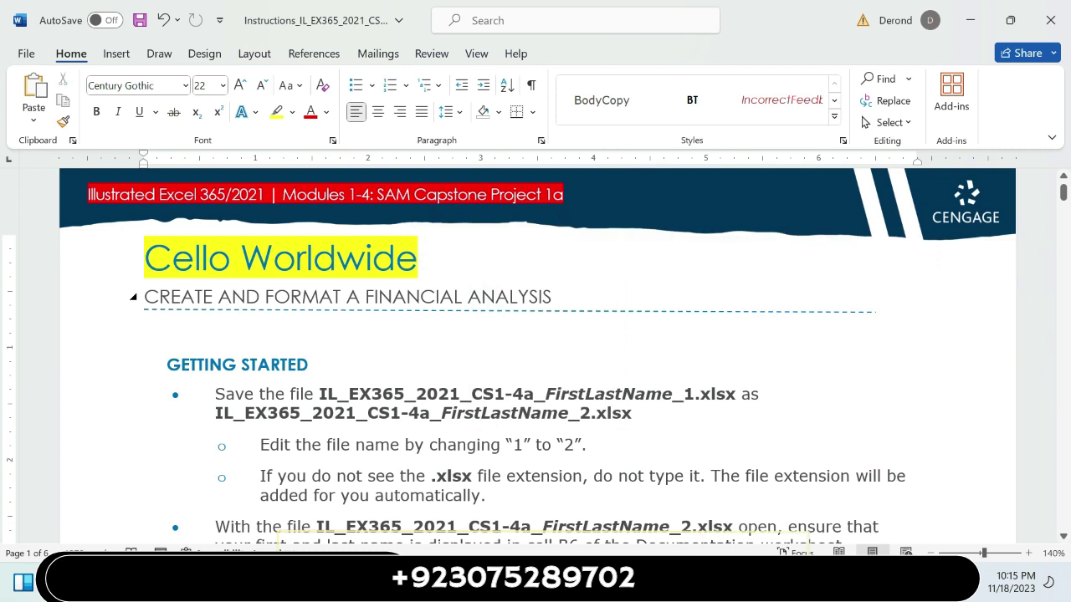
pyautogui.moveTo(191, 297)
pyautogui.mouseDown()
pyautogui.moveTo(149, 324)
pyautogui.moveTo(544, 298)
pyautogui.mouseUp()
# Highlight the whole subtitle line in yellow
pyautogui.click(536, 298)
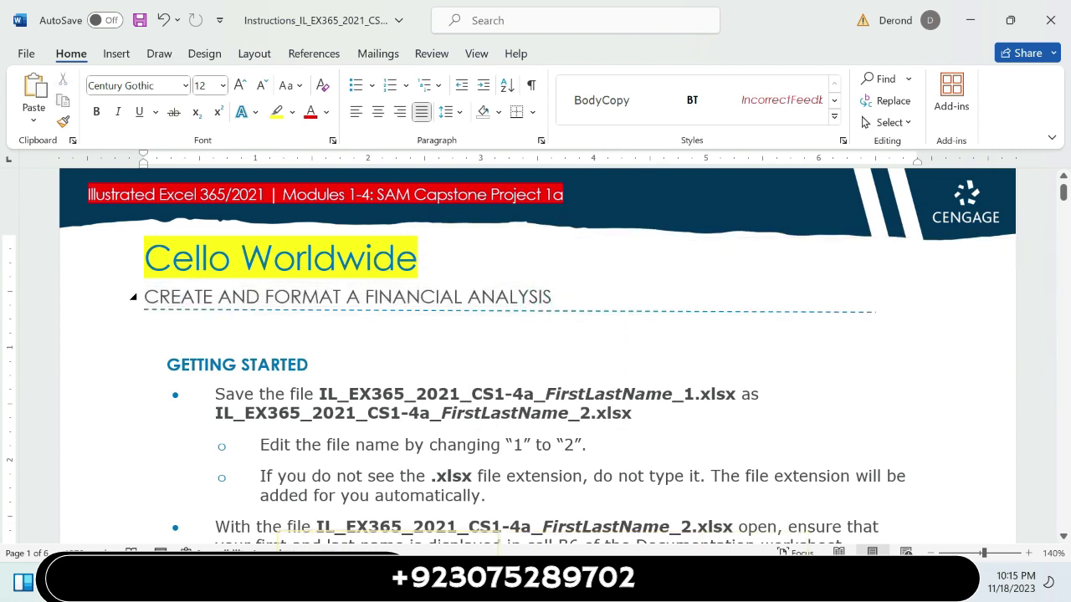
pyautogui.tripleClick(544, 297)
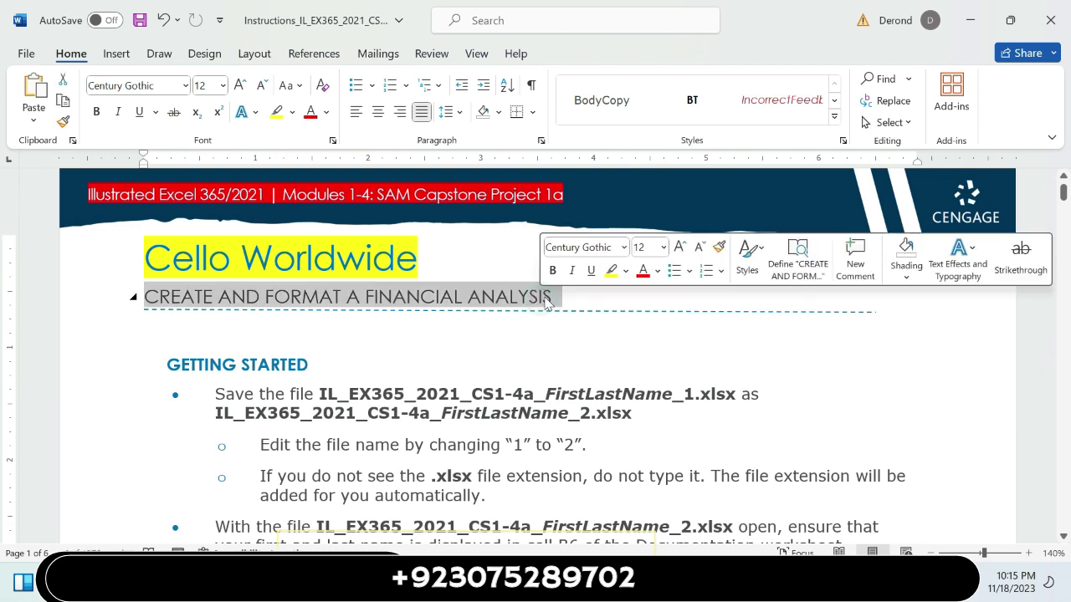
pyautogui.click(611, 272)
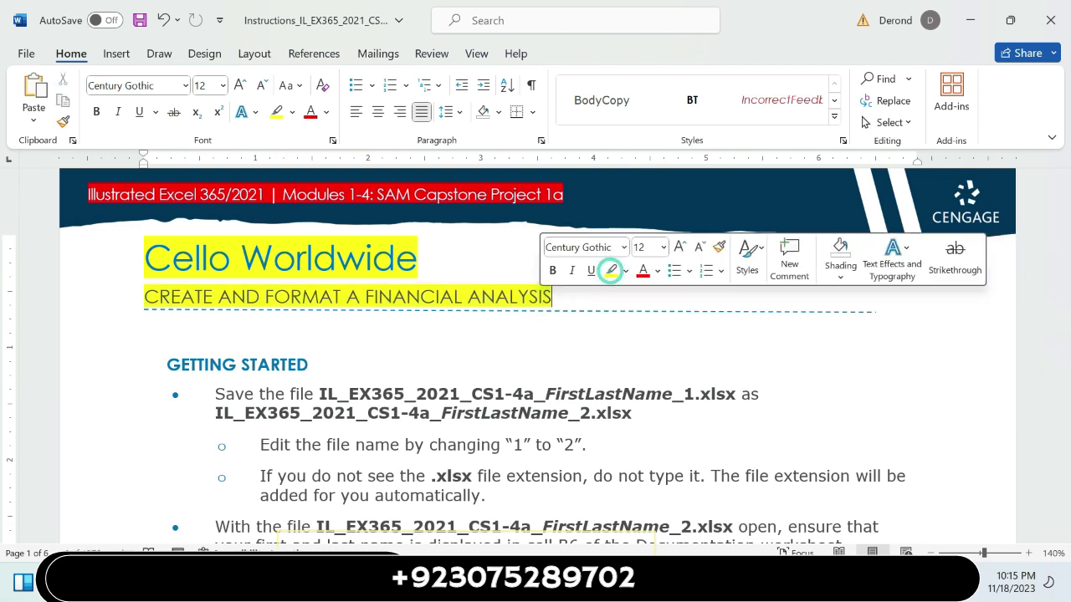
pyautogui.click(521, 359)
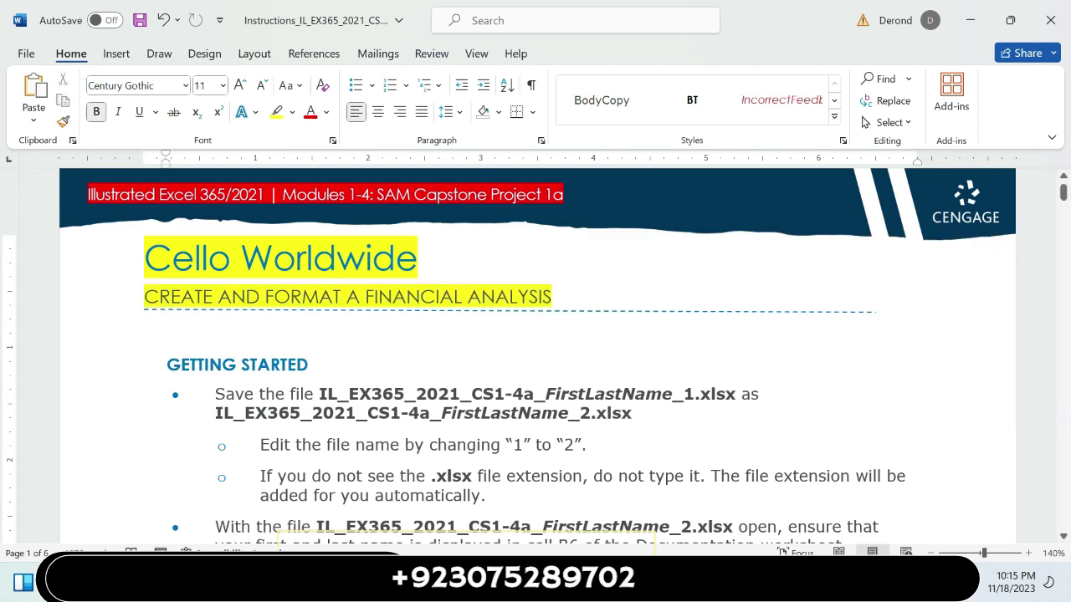
# Highlight the Getting Started bullet text, through the last bullet, in yellow
pyautogui.moveTo(209, 408); pyautogui.dragTo(655, 485)
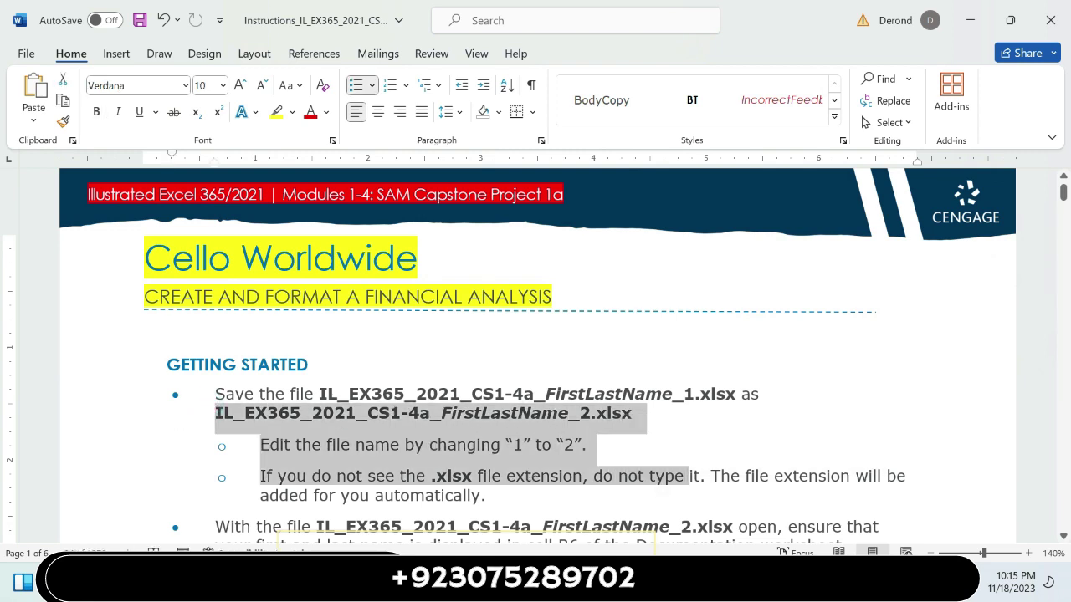
pyautogui.moveTo(214, 394); pyautogui.dragTo(494, 501)
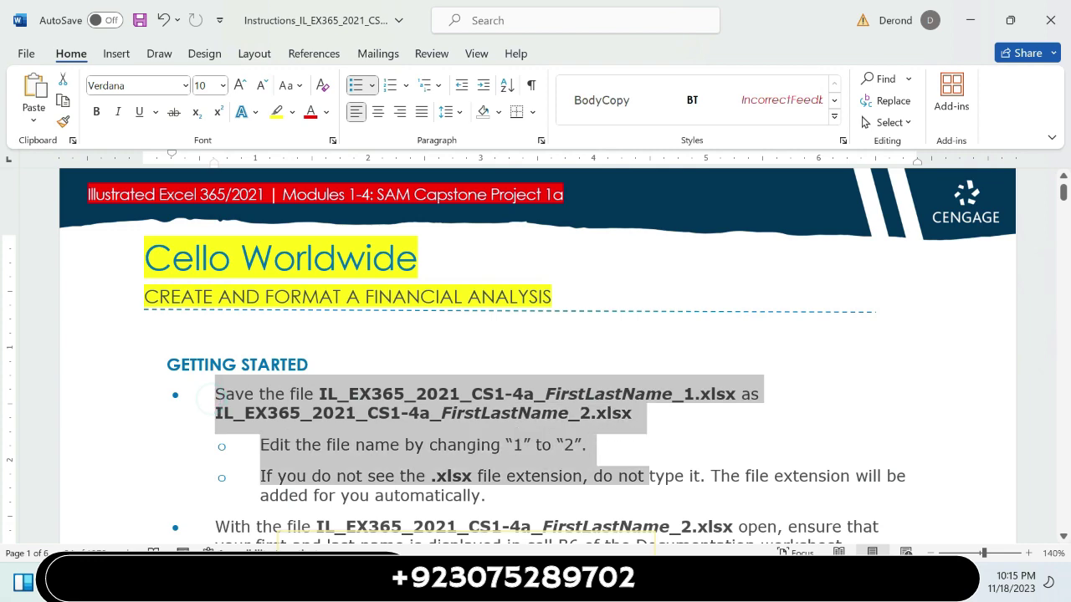
pyautogui.moveTo(494, 536); pyautogui.dragTo(151, 536)
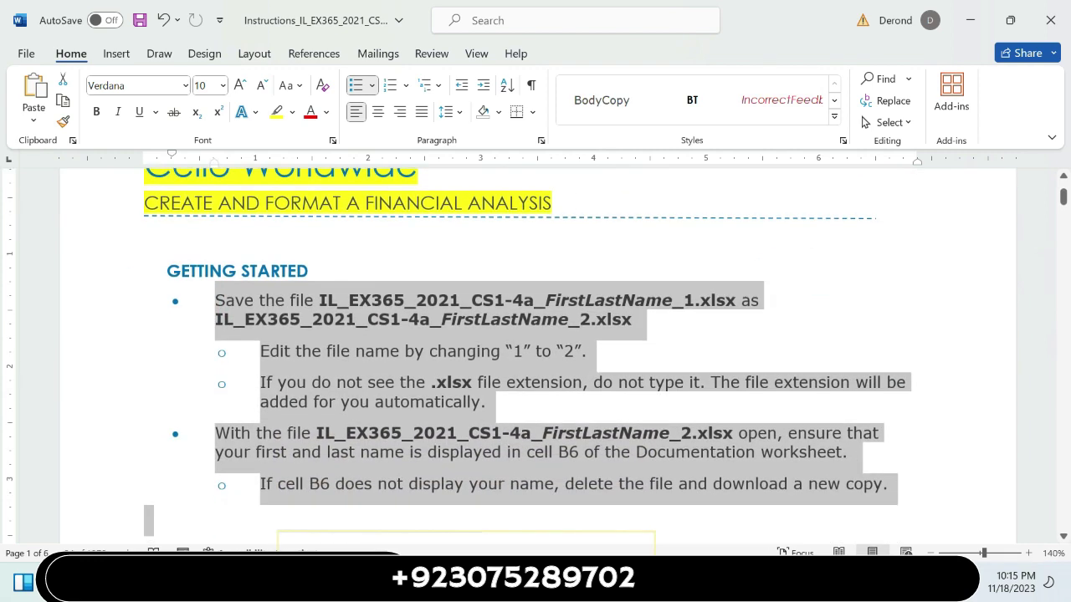
pyautogui.moveTo(151, 522); pyautogui.dragTo(883, 485)
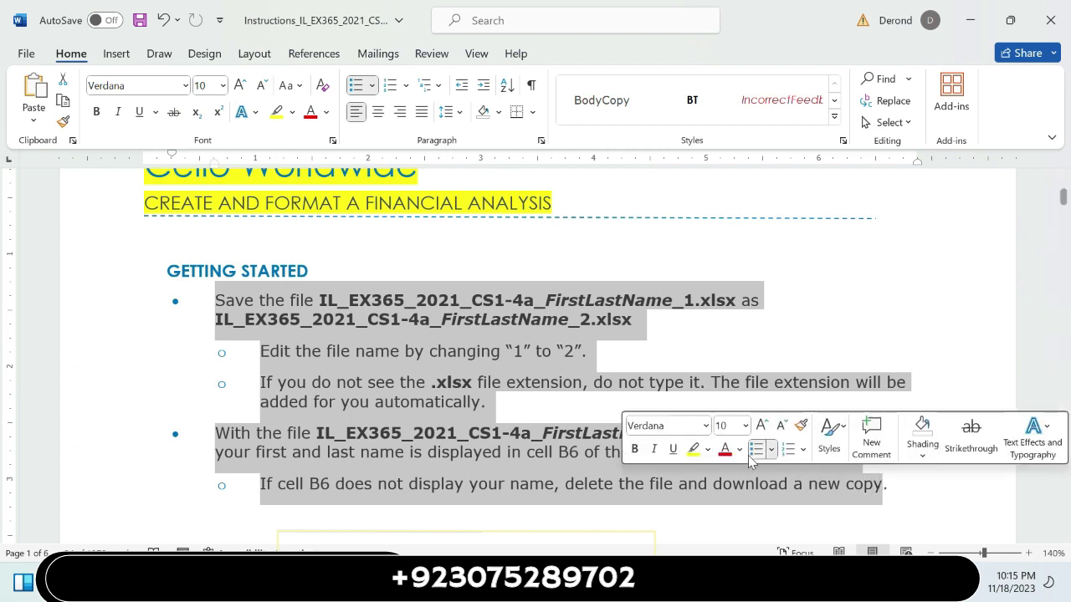
pyautogui.click(695, 449)
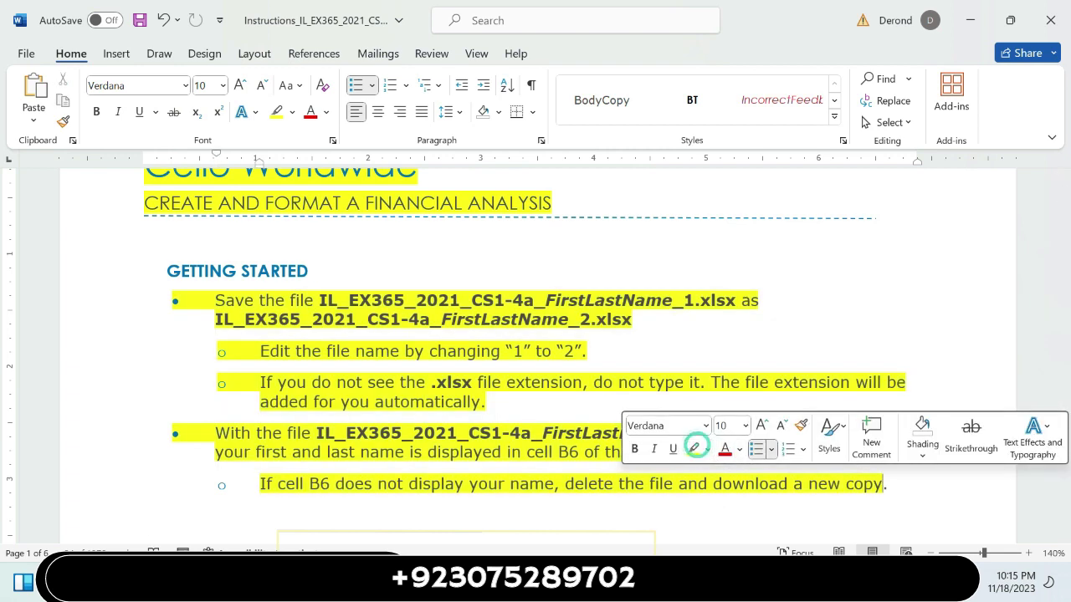
pyautogui.click(733, 490)
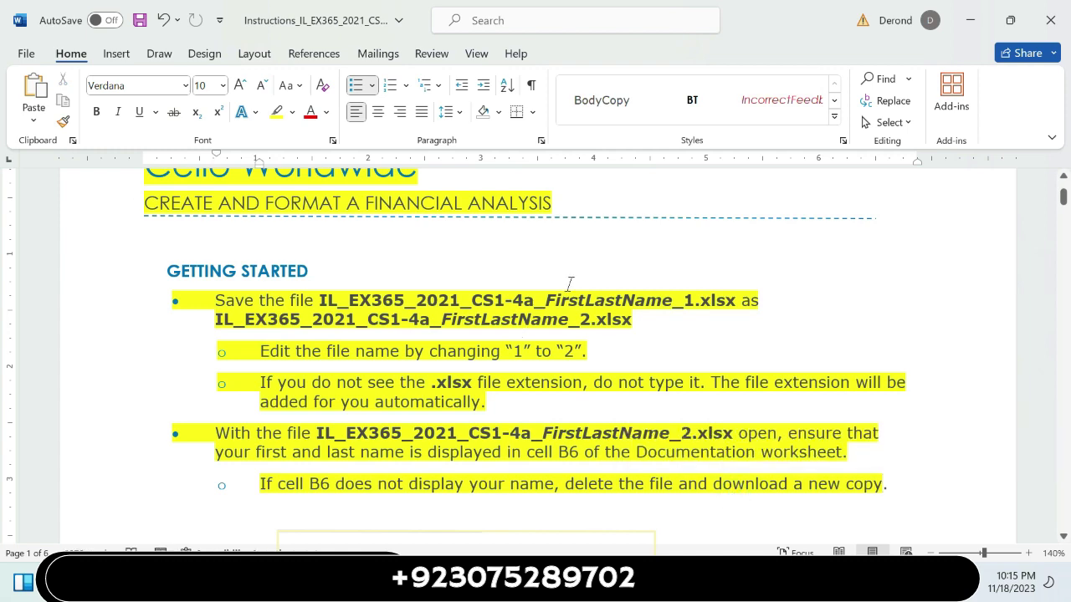
# Scroll down to the Project Steps list
pyautogui.keyDown('ctrl'); pyautogui.scroll(-1, 535, 351); pyautogui.keyUp('ctrl')
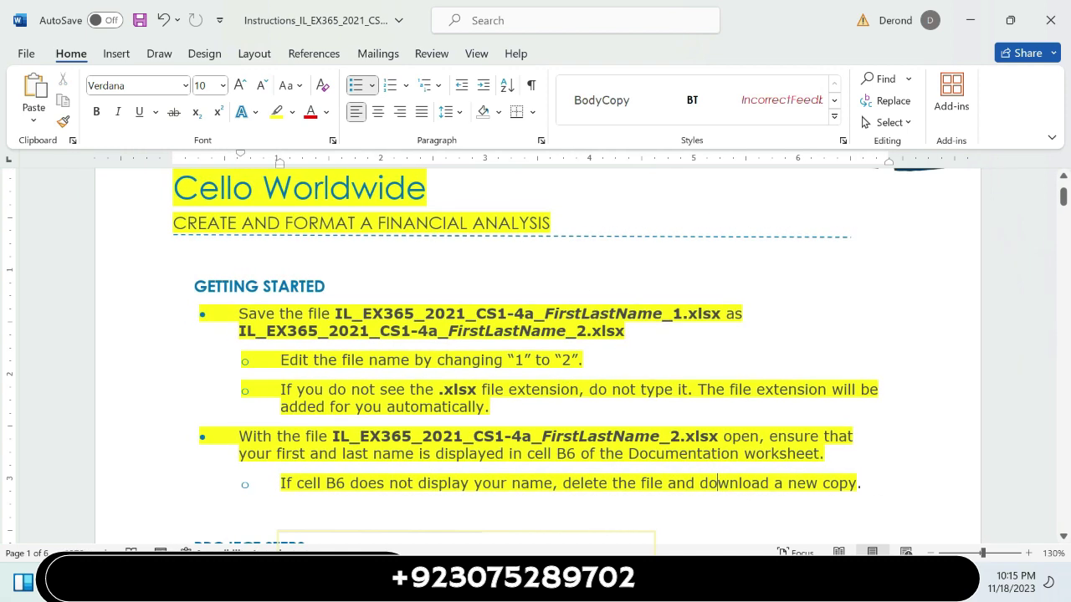
pyautogui.keyDown('ctrl'); pyautogui.scroll(-1, 515, 341); pyautogui.keyUp('ctrl')
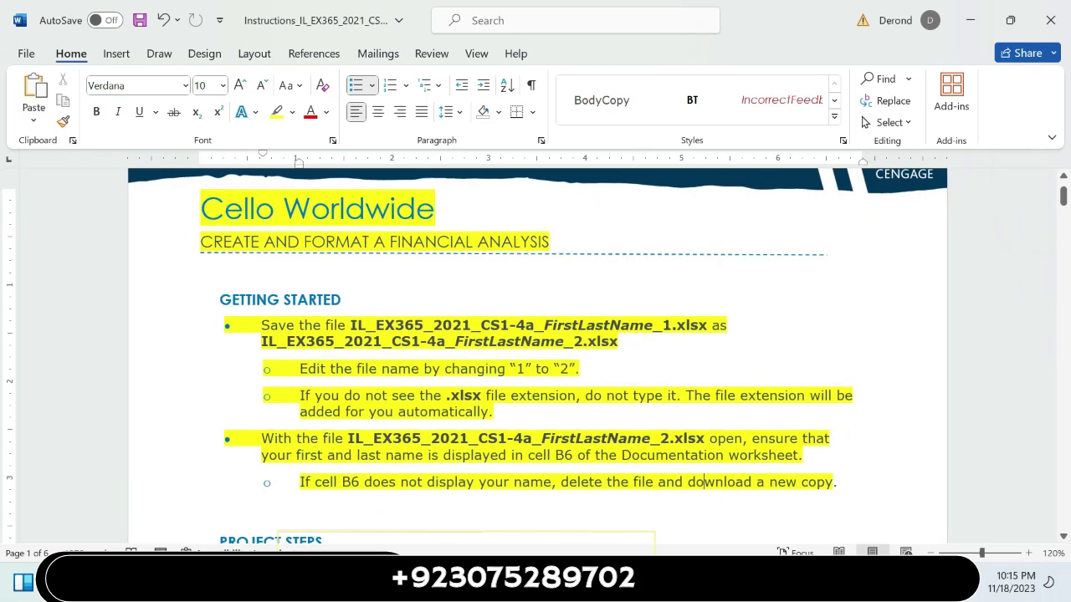
pyautogui.click(1063, 538)
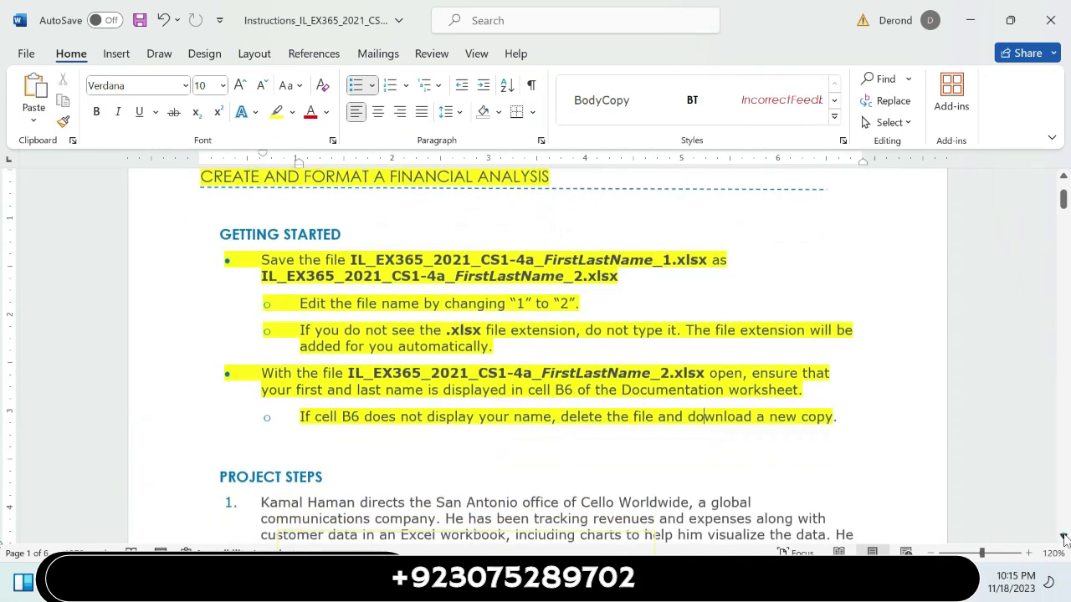
pyautogui.click(1063, 538)
pyautogui.click(1063, 538)
pyautogui.click(1063, 537)
pyautogui.click(1063, 537)
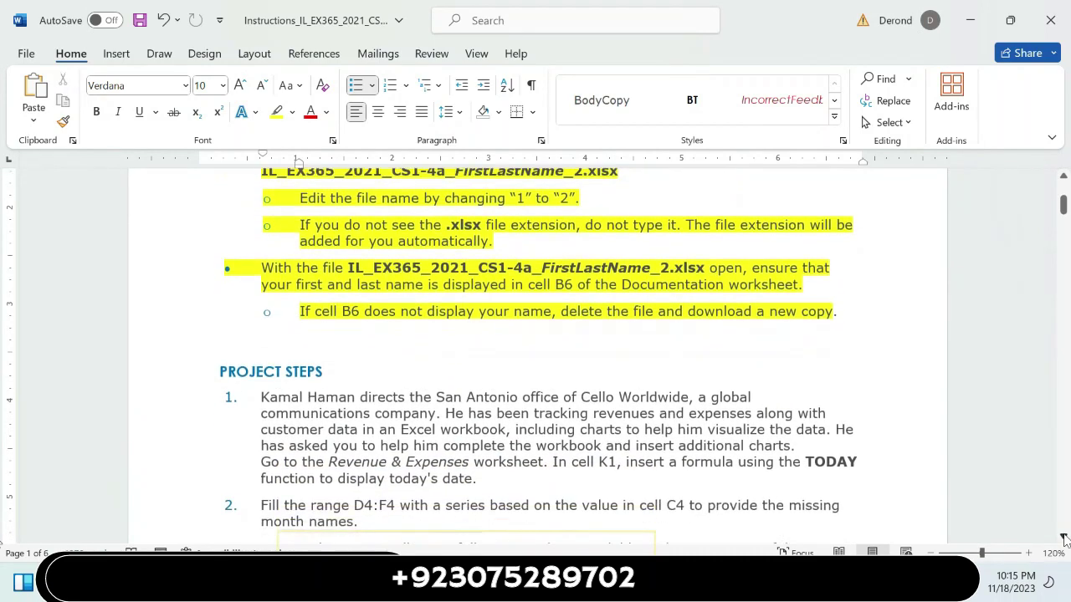
pyautogui.click(1063, 537)
pyautogui.click(1063, 538)
pyautogui.click(1063, 538)
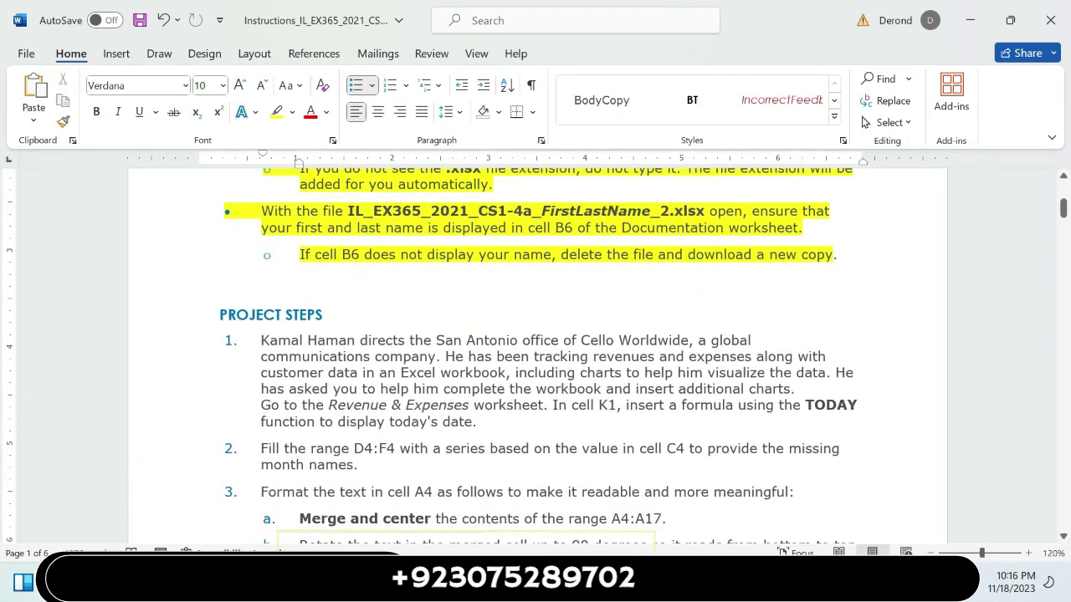
# Highlight step 1's introduction through 'insert additional charts' in yellow, then undo it
pyautogui.moveTo(261, 340); pyautogui.dragTo(604, 388)
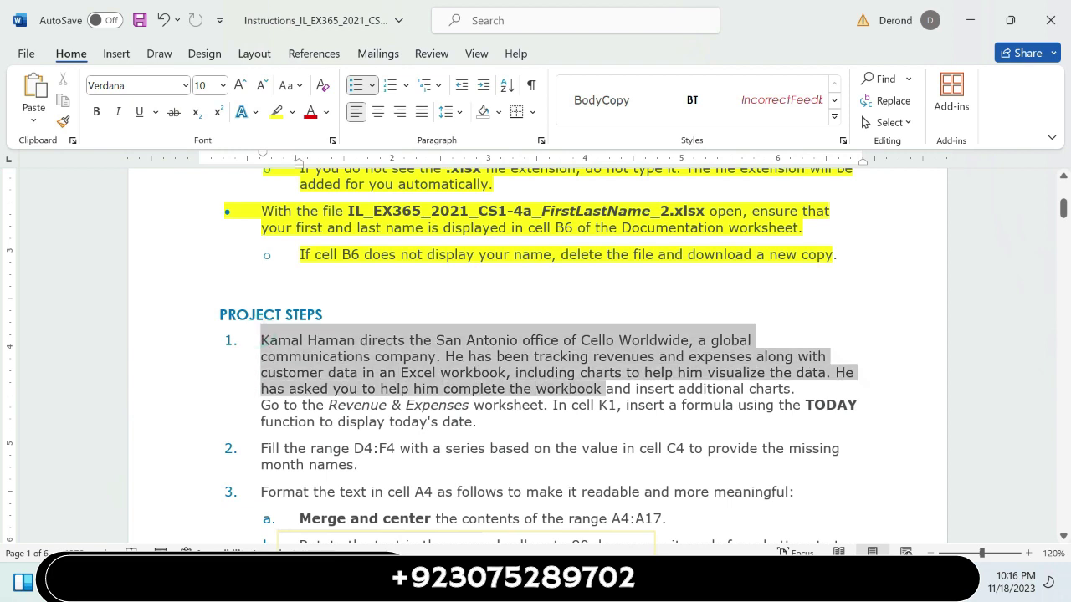
pyautogui.moveTo(604, 389); pyautogui.dragTo(808, 389)
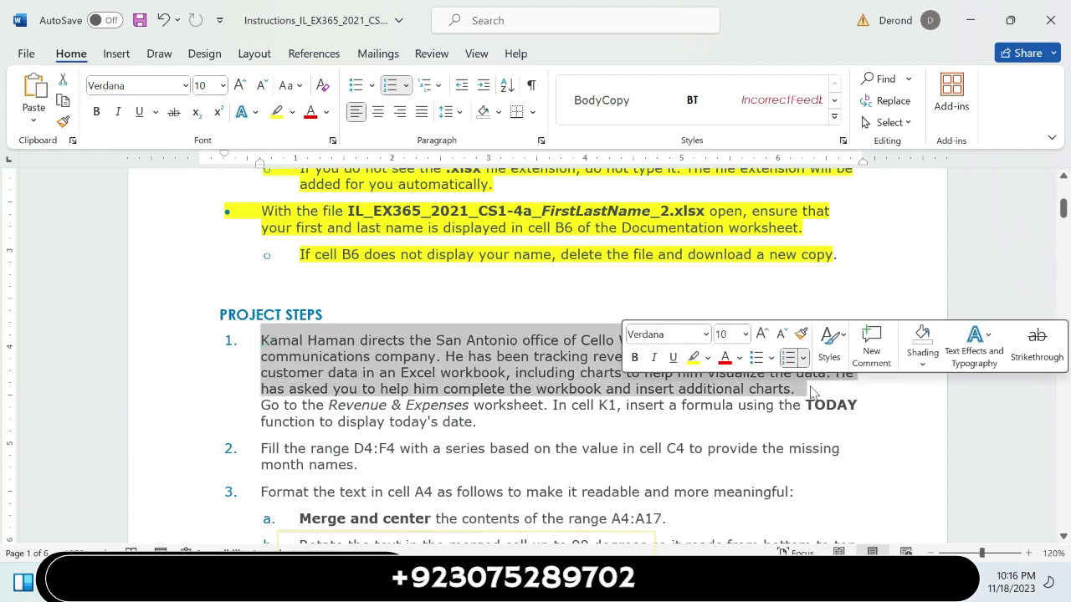
pyautogui.click(696, 366)
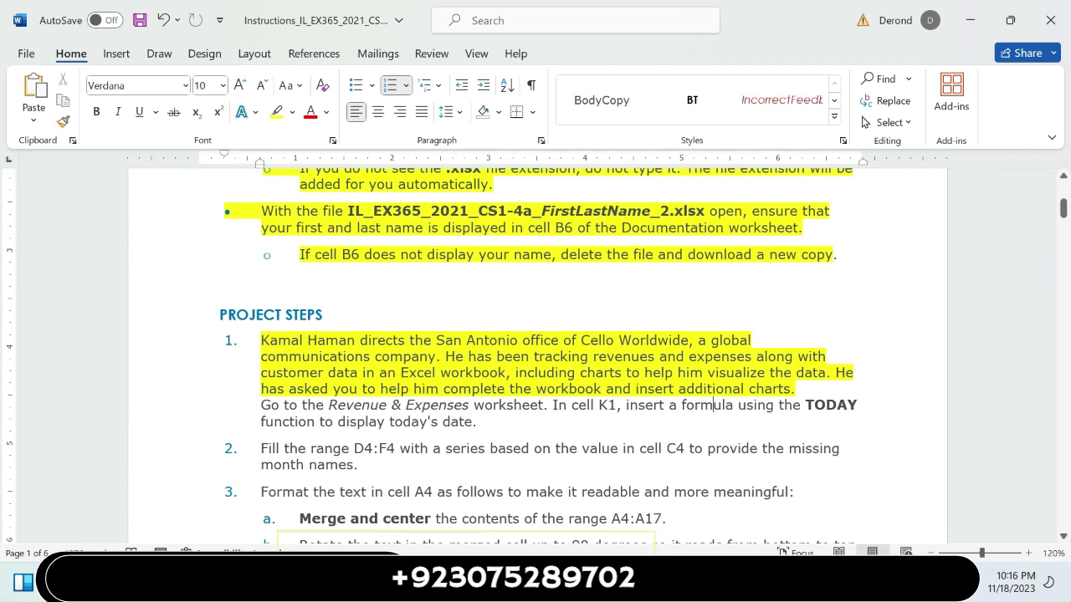
pyautogui.hotkey('ctrl', 'z')
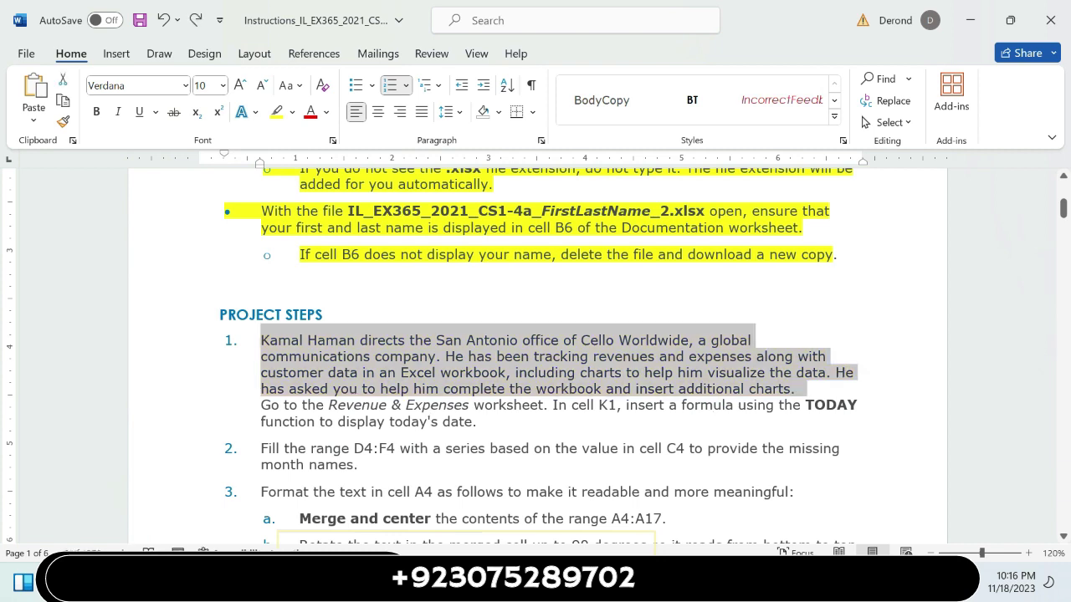
# Highlight step 1's Revenue & Expenses instruction line in yellow
pyautogui.click(501, 408)
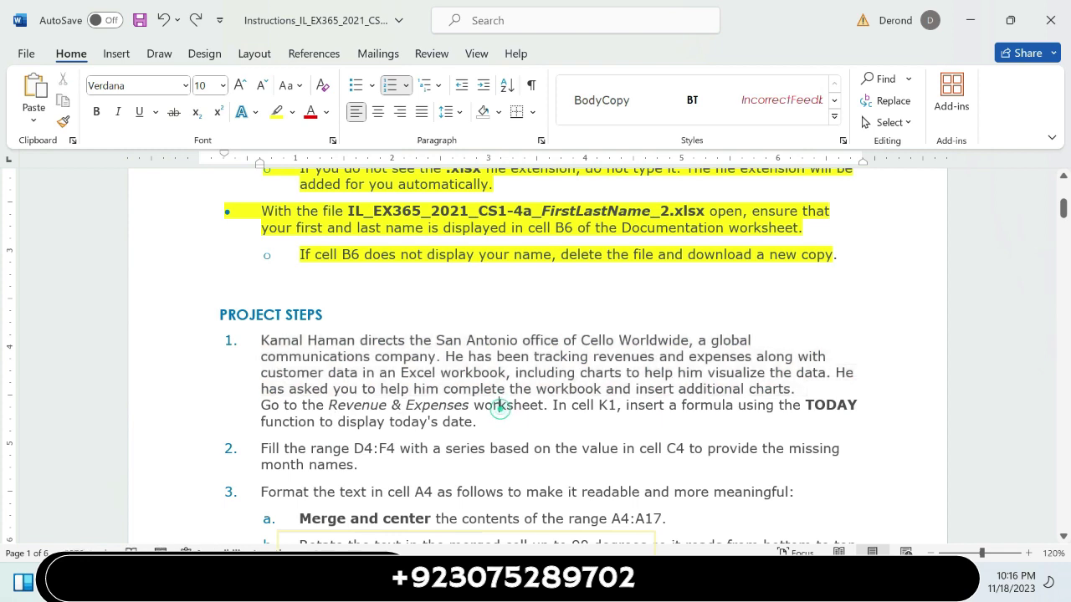
pyautogui.tripleClick(500, 404)
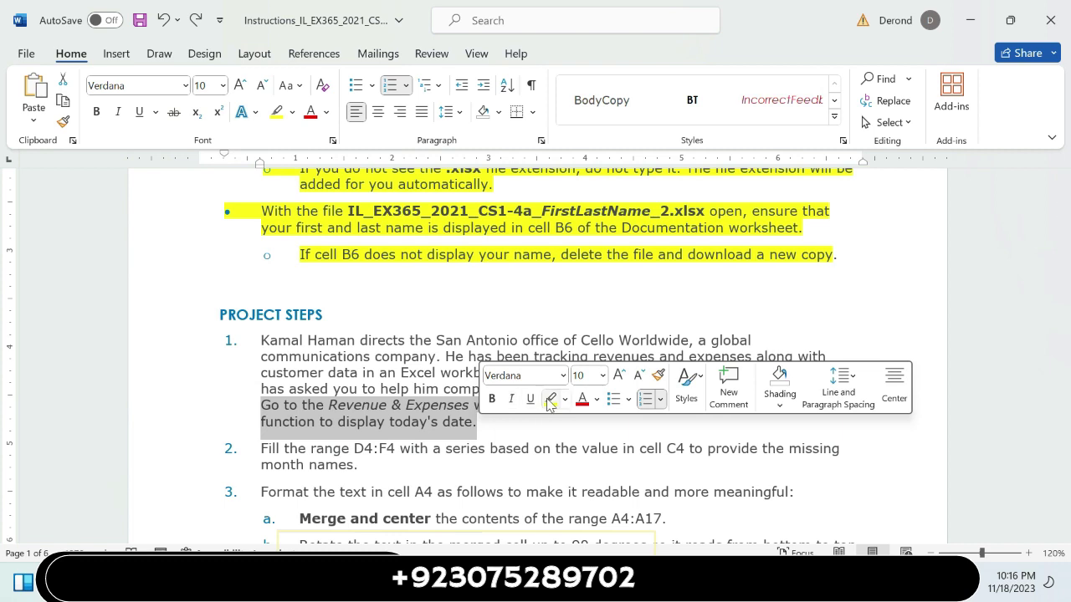
pyautogui.click(550, 399)
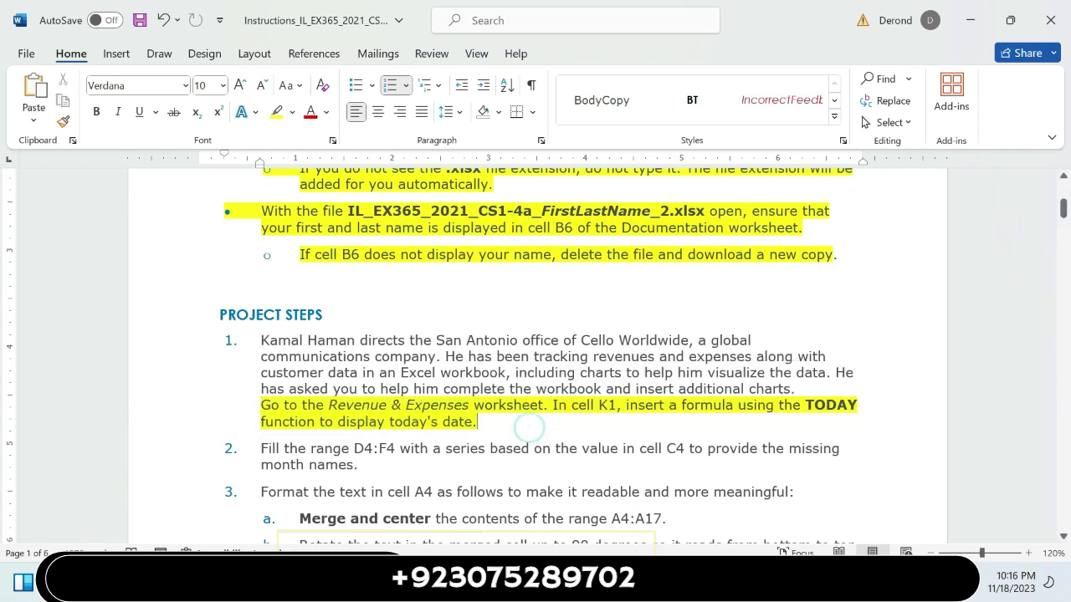
# Highlight 'Revenue & Expenses', 'cell K1' and 'TODAY' in turquoise
pyautogui.moveTo(545, 405); pyautogui.dragTo(329, 407)
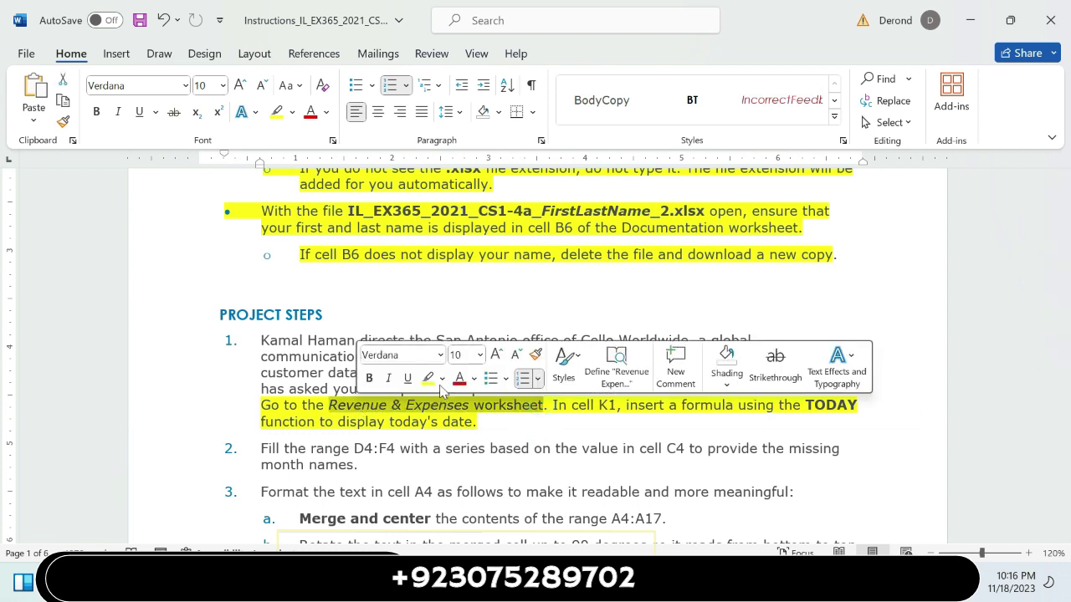
pyautogui.click(441, 379)
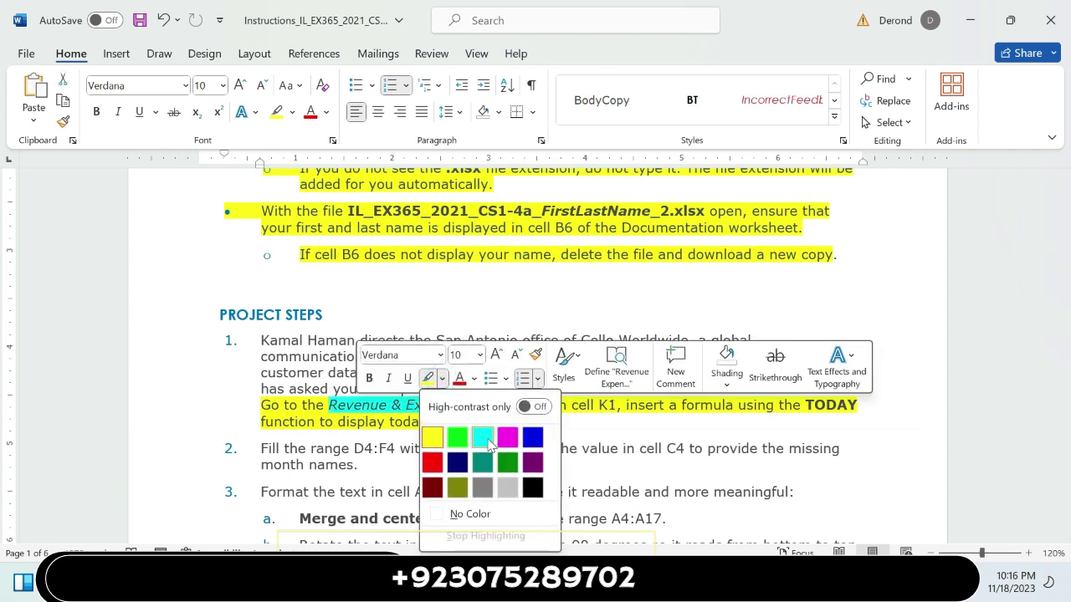
pyautogui.click(483, 435)
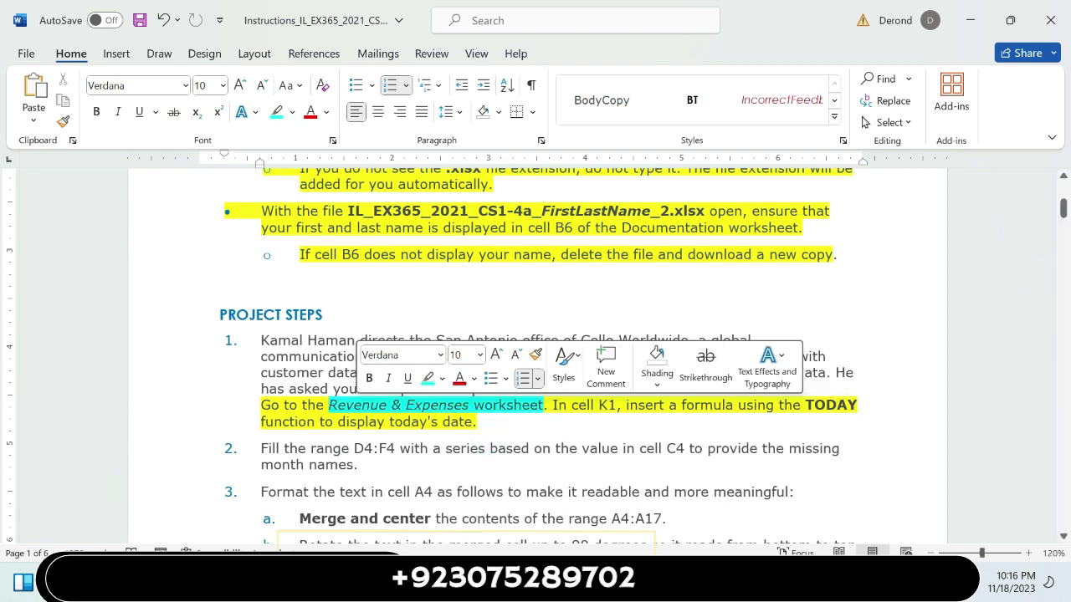
pyautogui.moveTo(611, 405); pyautogui.dragTo(572, 405)
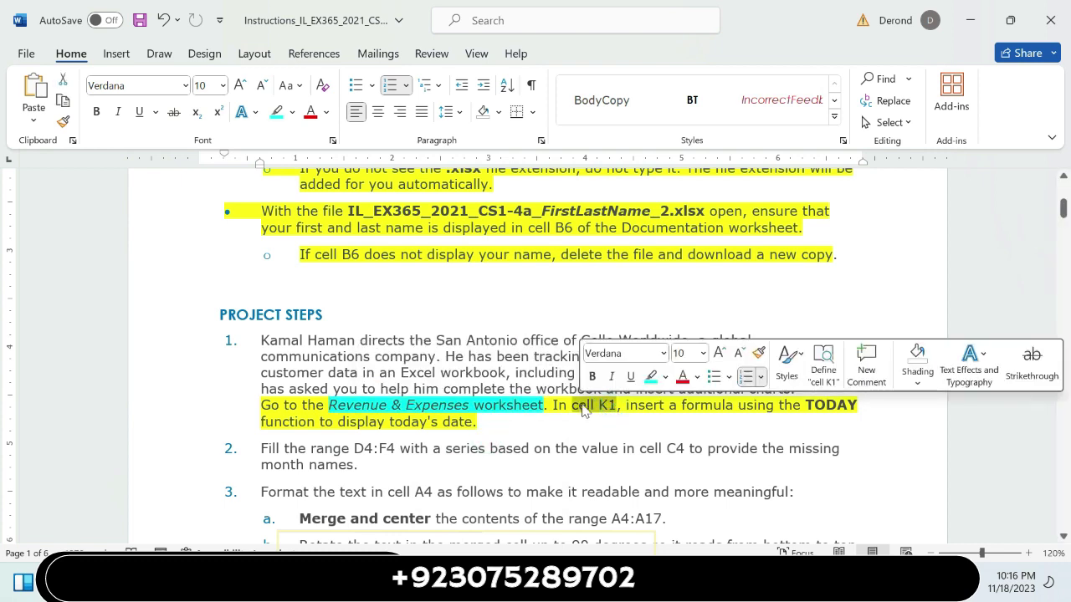
pyautogui.click(649, 378)
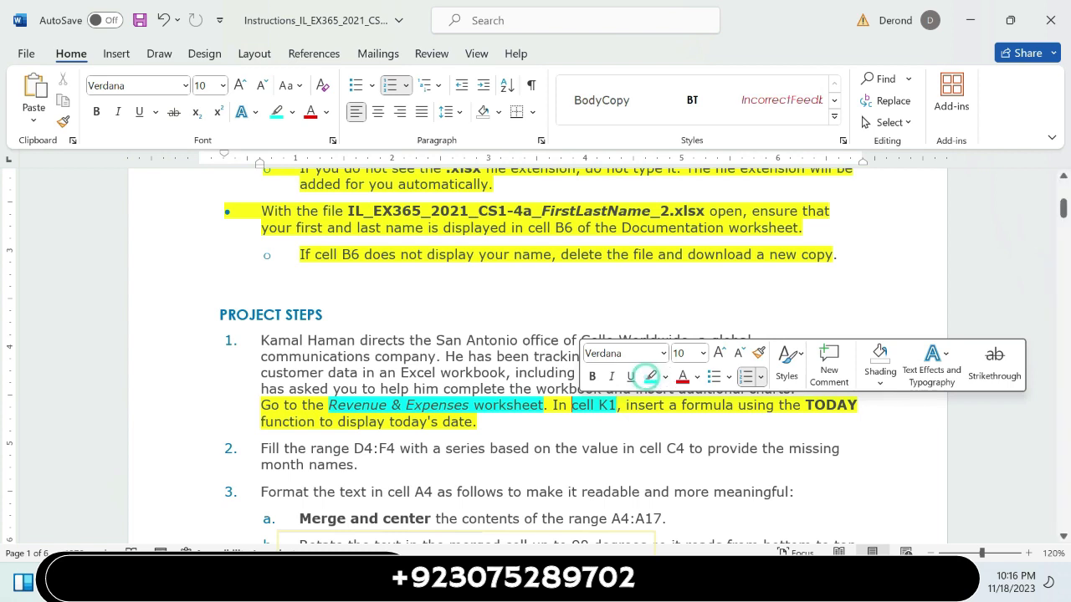
pyautogui.doubleClick(830, 405)
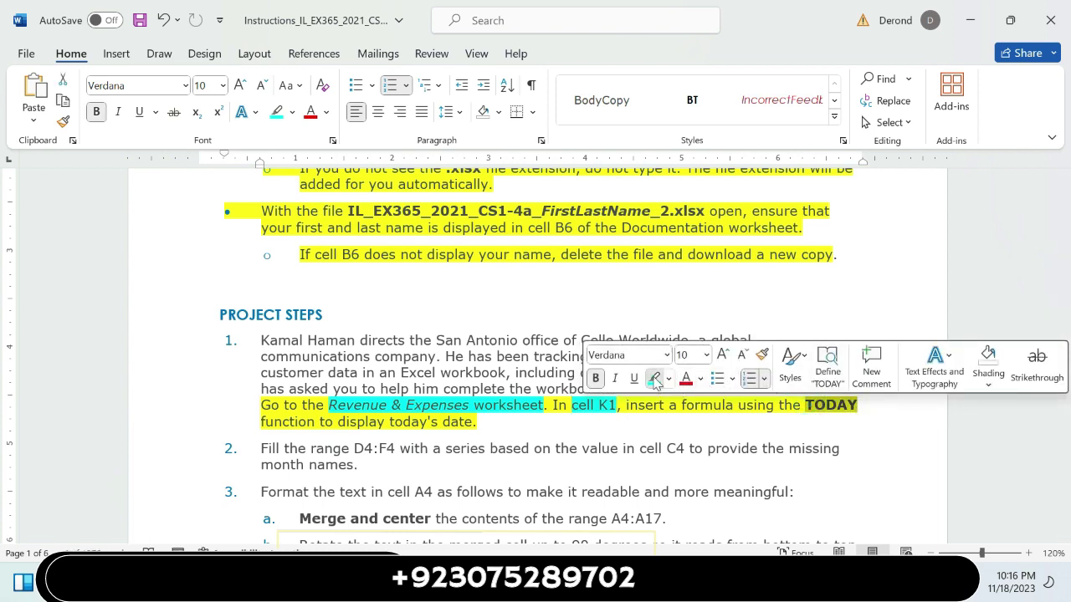
pyautogui.click(654, 378)
pyautogui.click(679, 421)
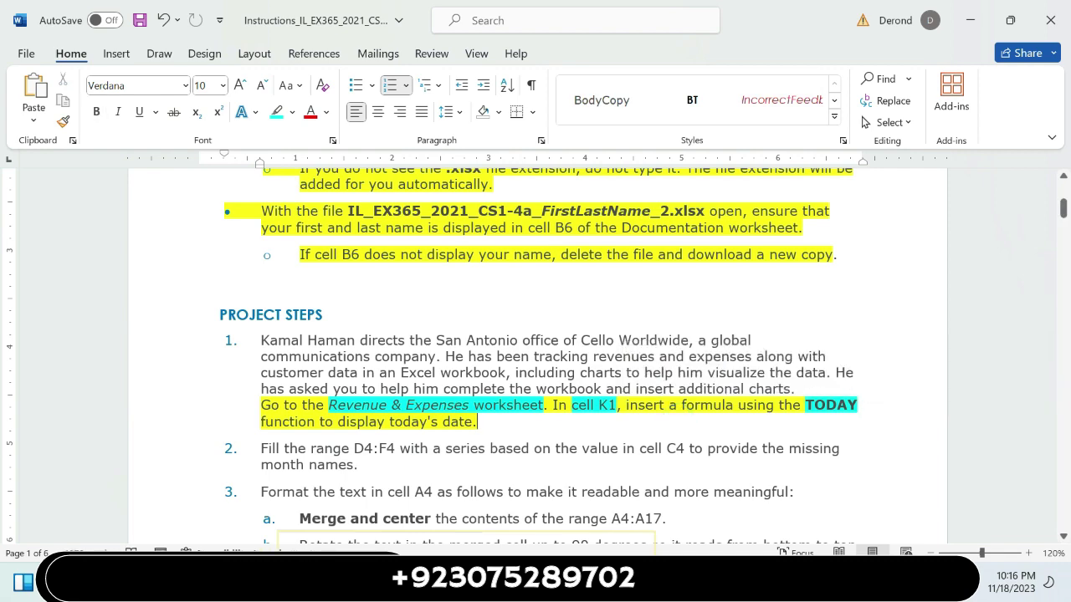
# Enter =TODAY() in K1 of the Revenue & Expenses sheet, showing 11/18/2023
pyautogui.hotkey('alt', 'Tab')
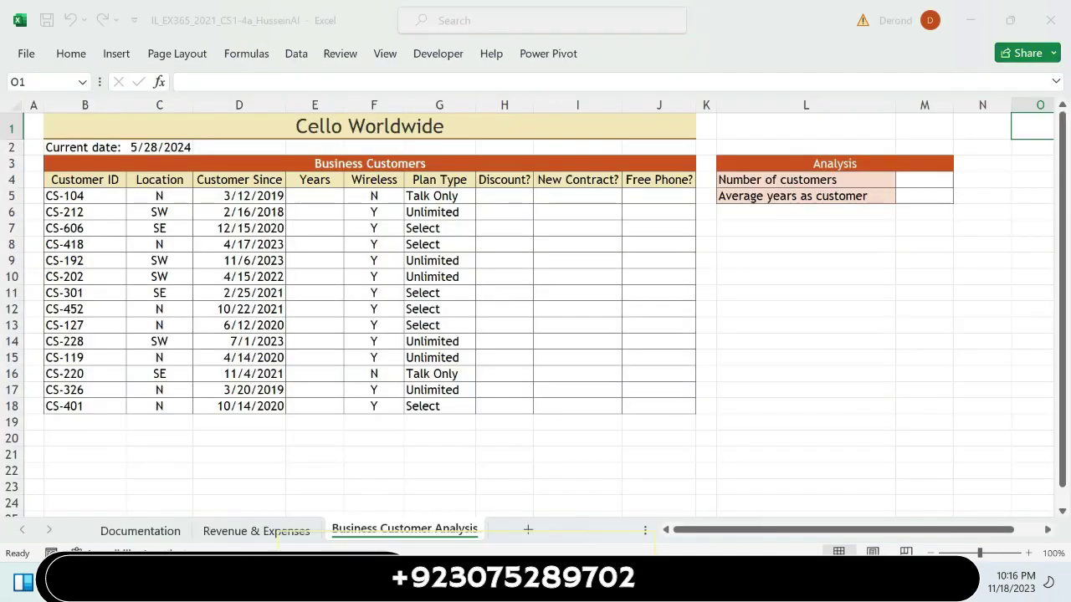
pyautogui.click(259, 532)
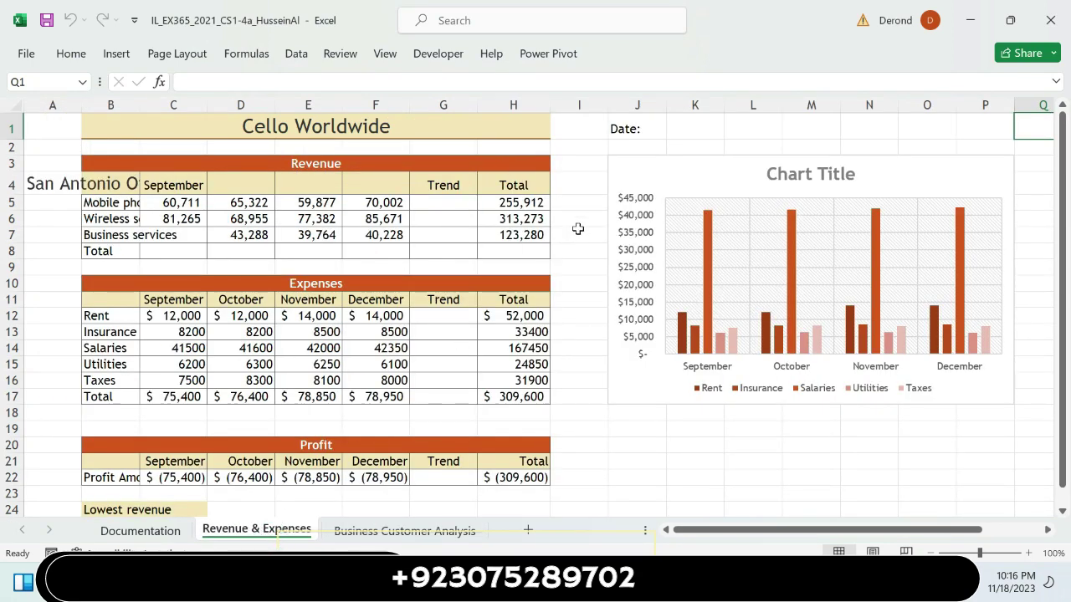
pyautogui.click(696, 128)
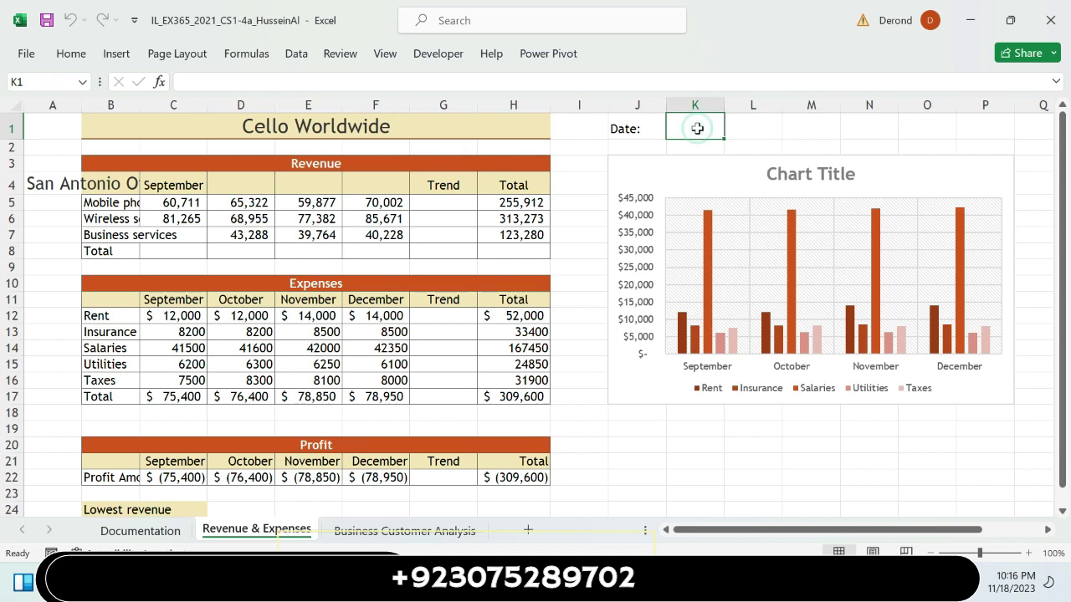
pyautogui.write('=')
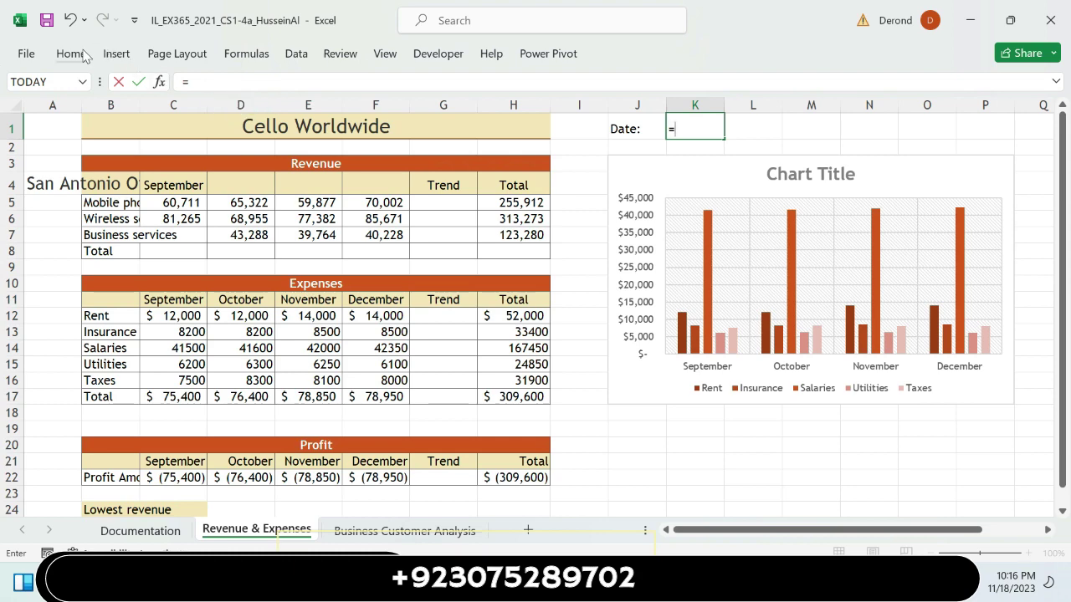
pyautogui.click(255, 54)
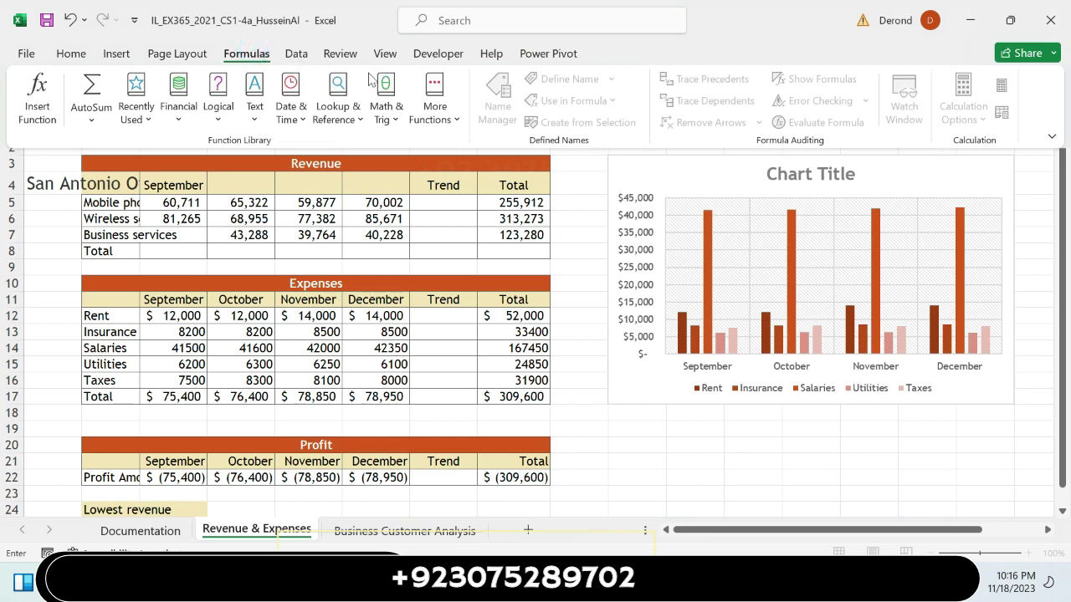
pyautogui.click(292, 113)
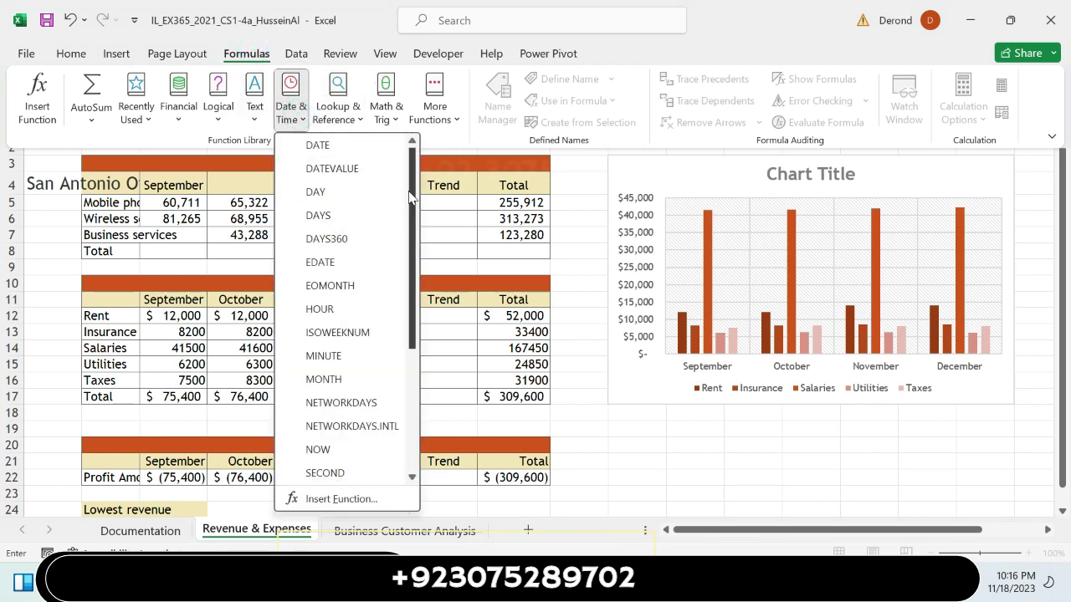
pyautogui.scroll(-5, 409, 195)
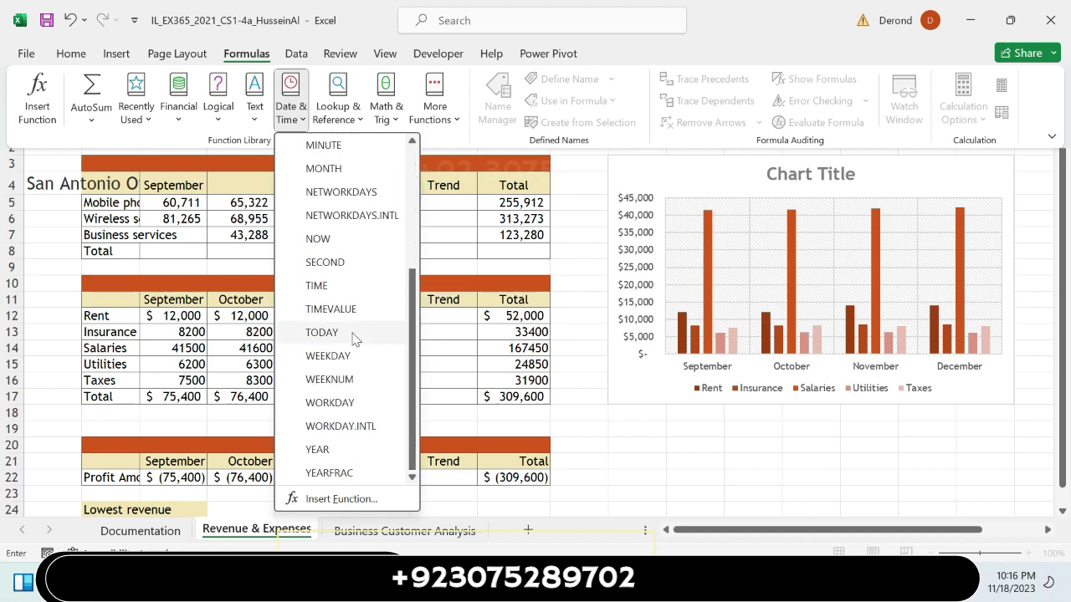
pyautogui.click(346, 334)
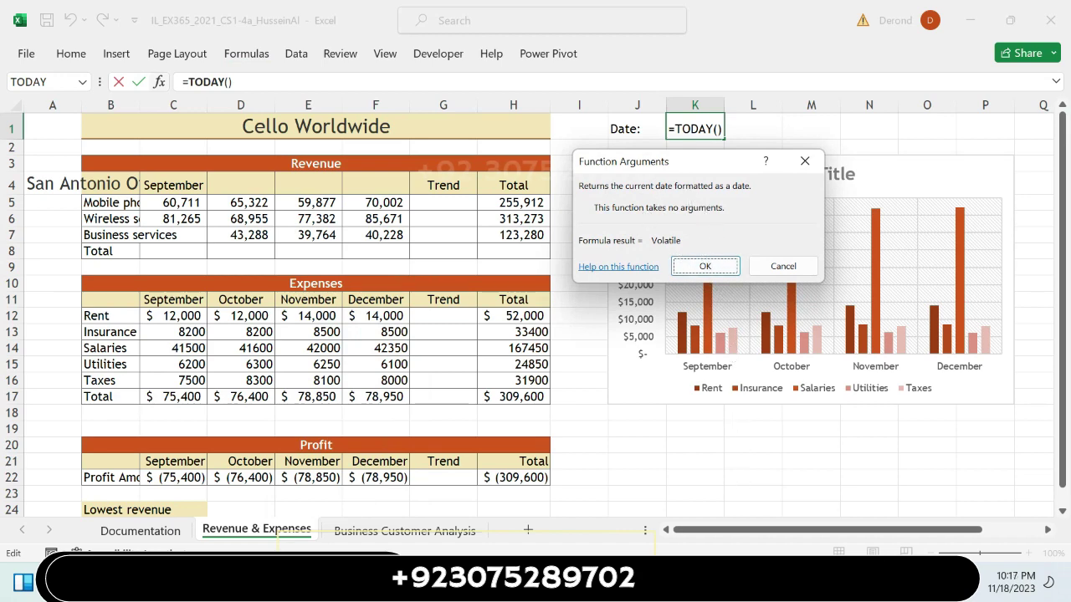
pyautogui.hotkey('alt', 'Tab')
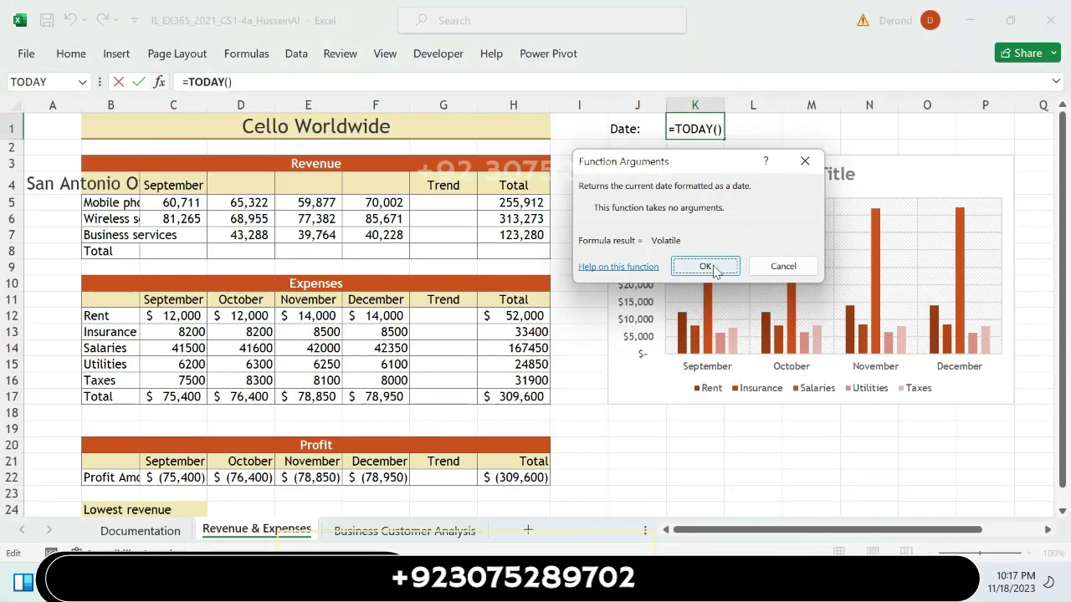
pyautogui.click(707, 266)
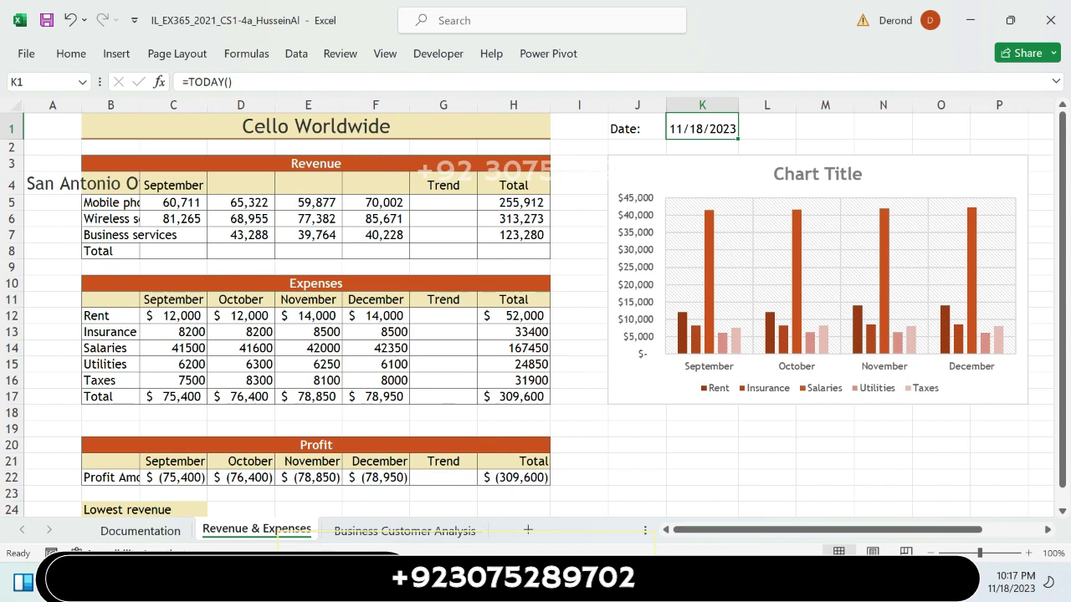
pyautogui.hotkey('alt', 'Tab')
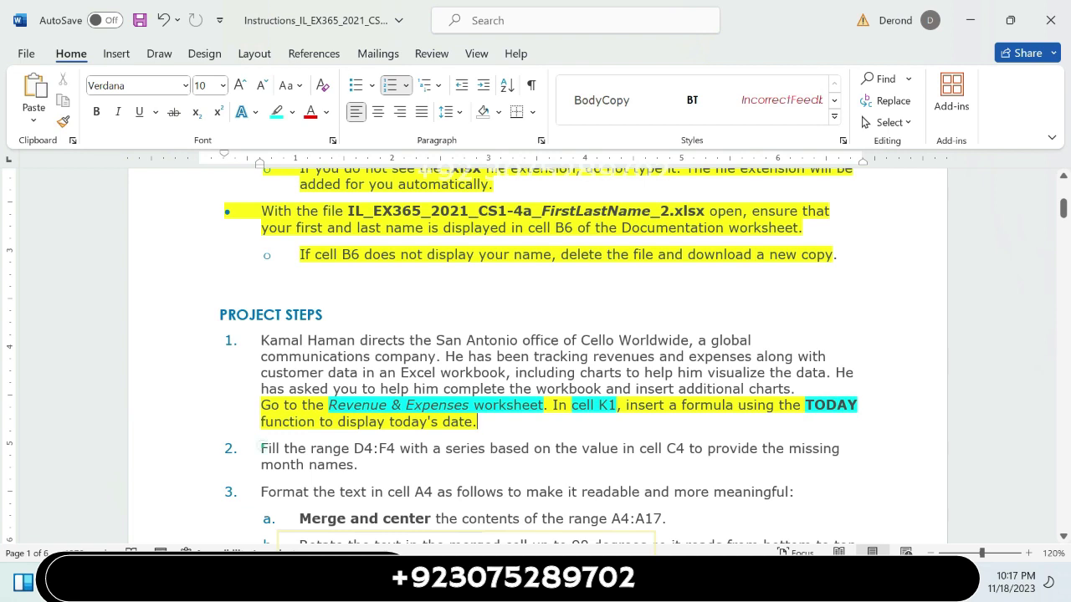
# Highlight the step 2 paragraph in yellow
pyautogui.tripleClick(262, 449)
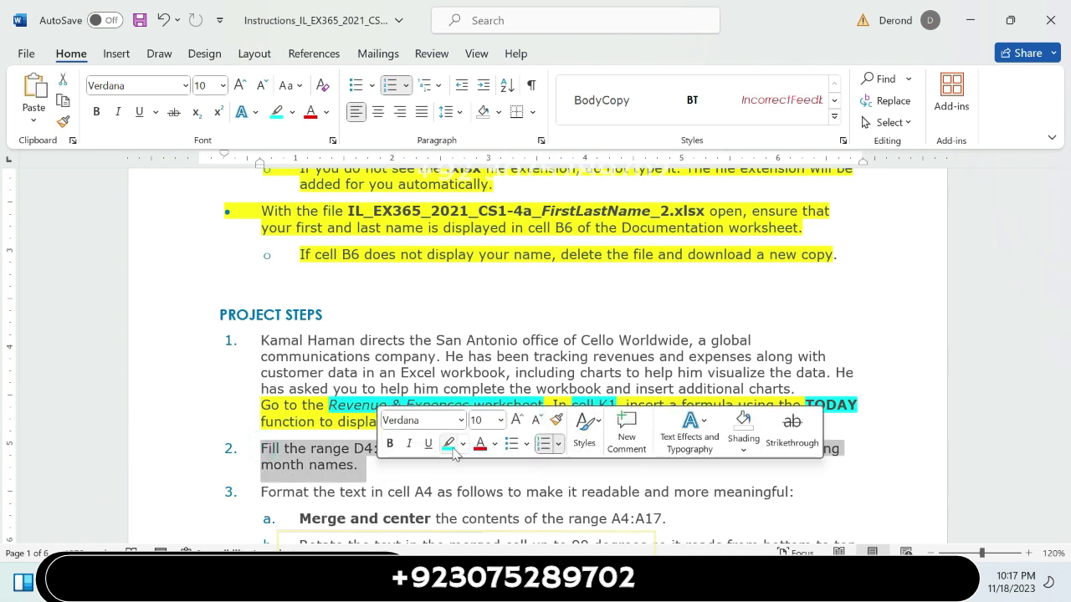
pyautogui.click(462, 444)
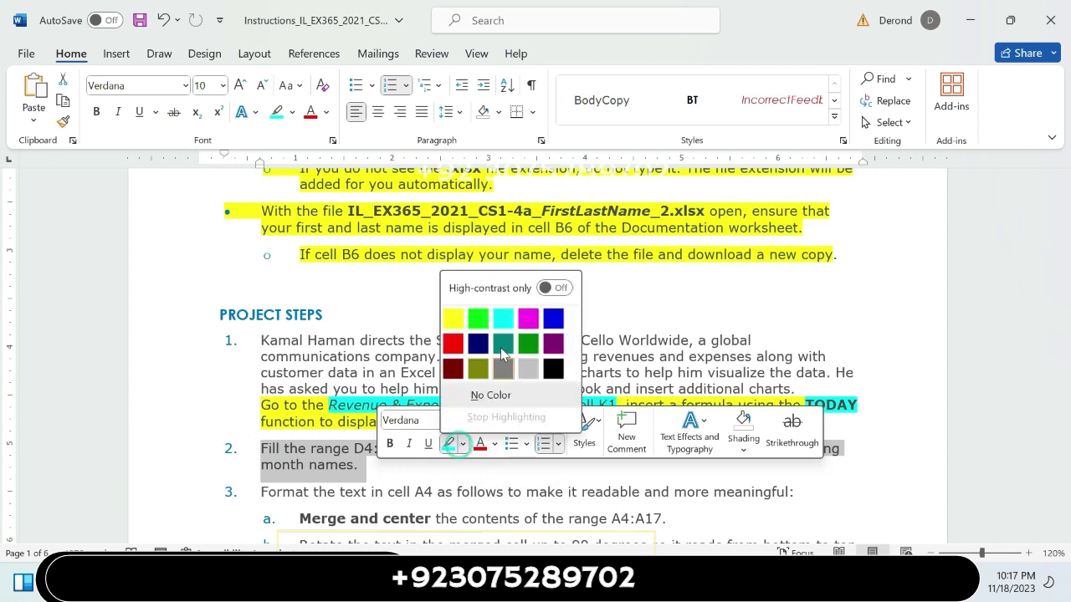
pyautogui.click(453, 322)
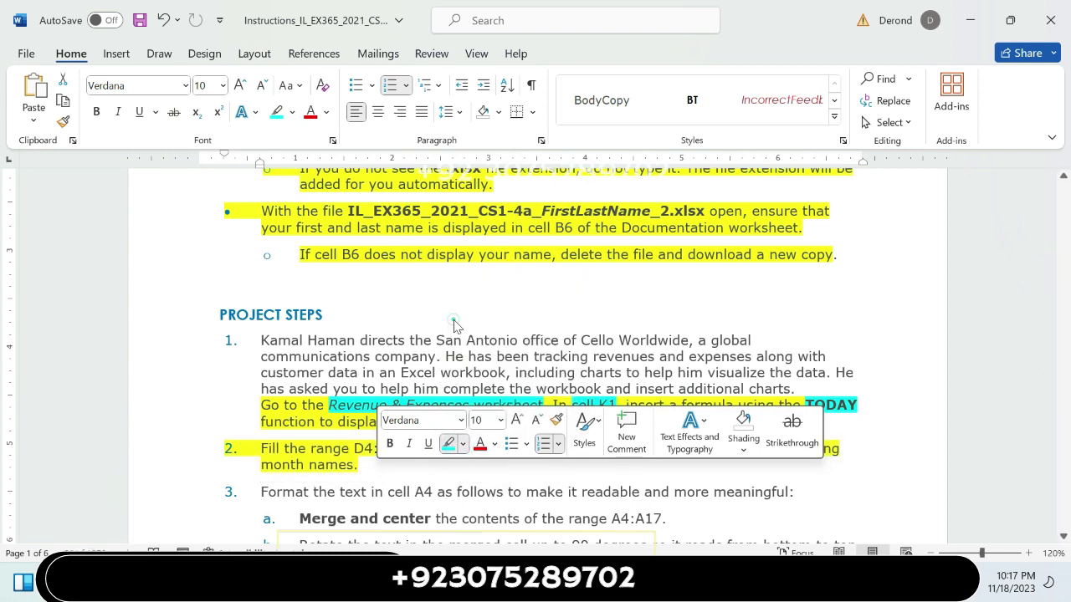
pyautogui.click(466, 488)
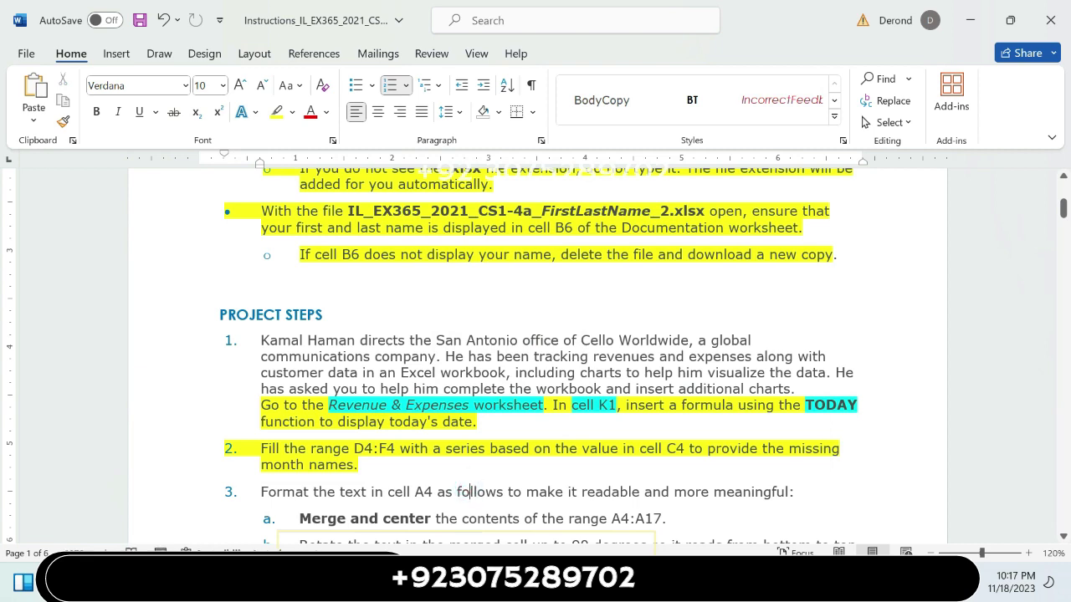
# Highlight 'D4:F4', 'cell C4' and 'month names' in turquoise
pyautogui.moveTo(354, 449); pyautogui.dragTo(395, 449)
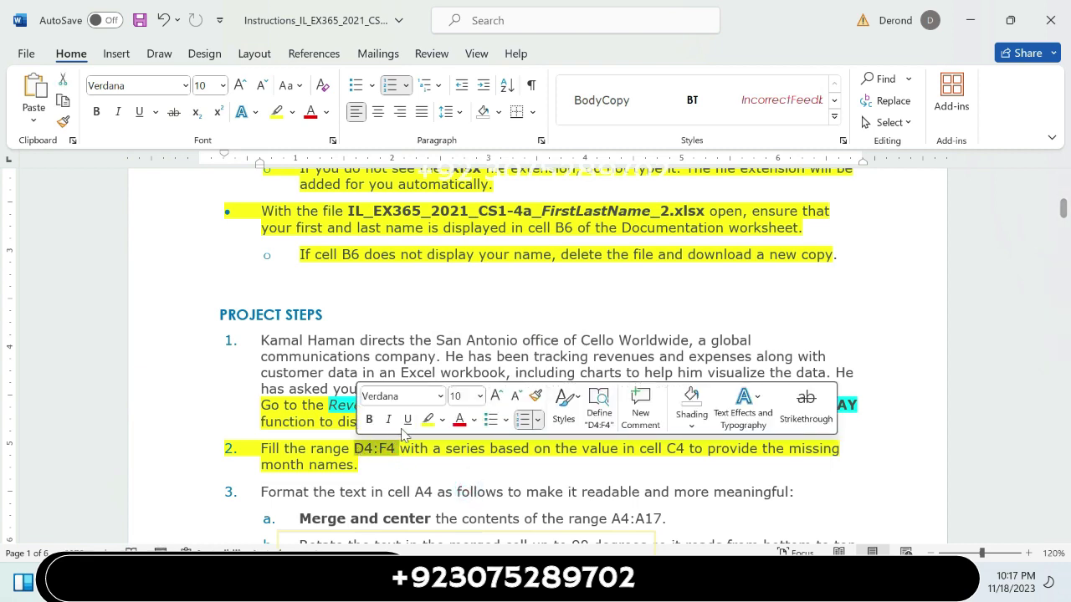
pyautogui.click(441, 420)
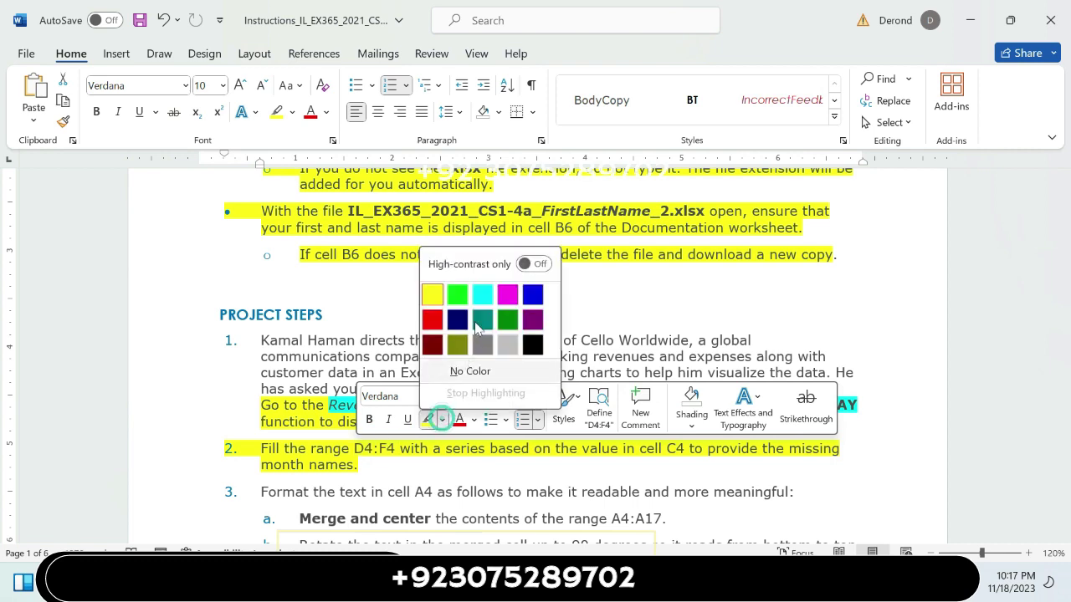
pyautogui.click(485, 295)
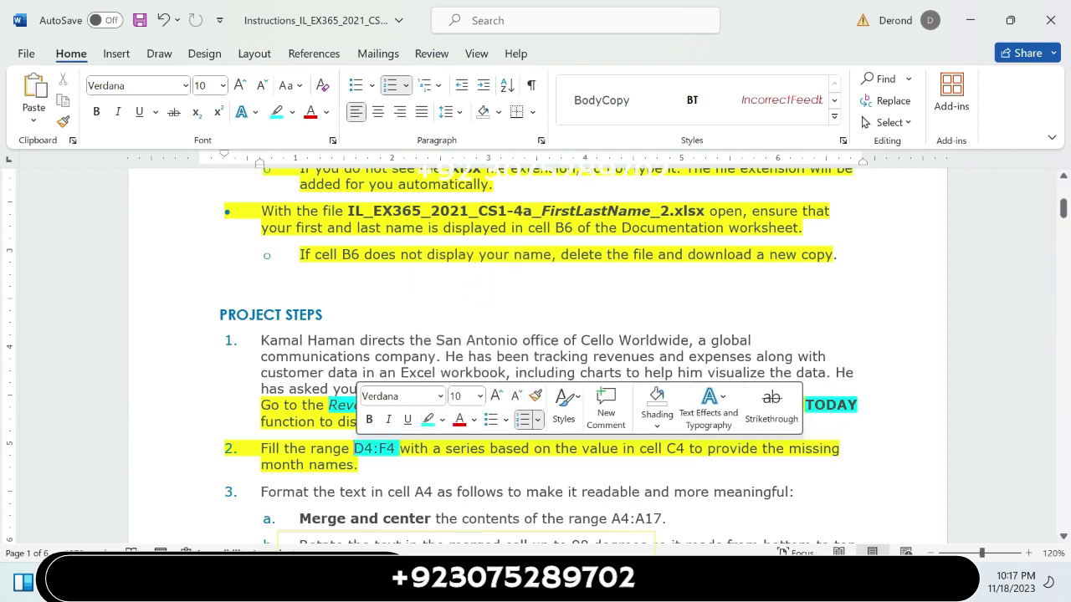
pyautogui.click(558, 449)
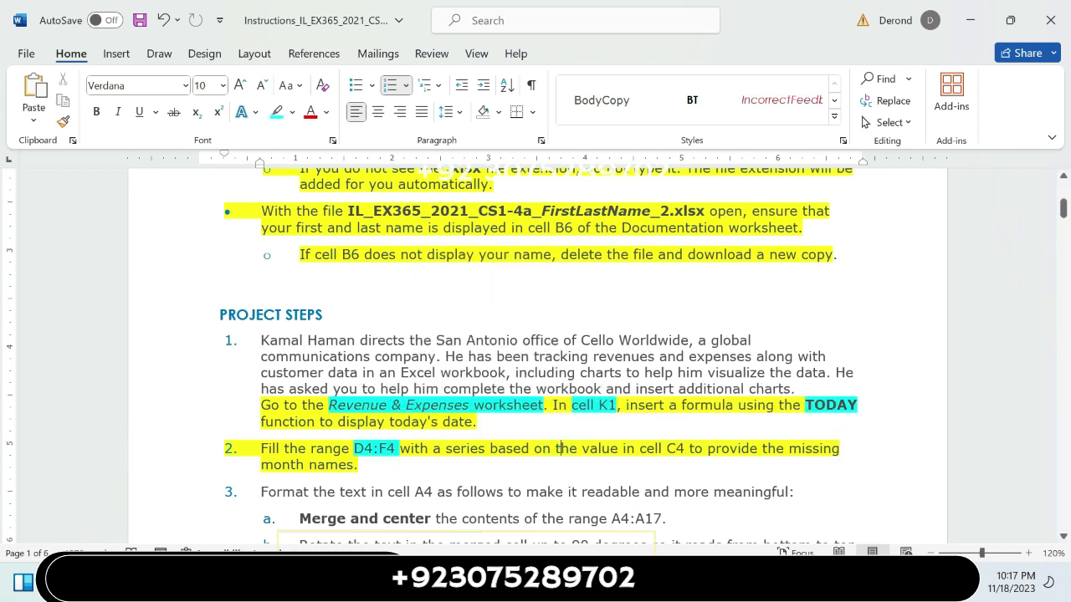
pyautogui.moveTo(639, 448); pyautogui.dragTo(687, 450)
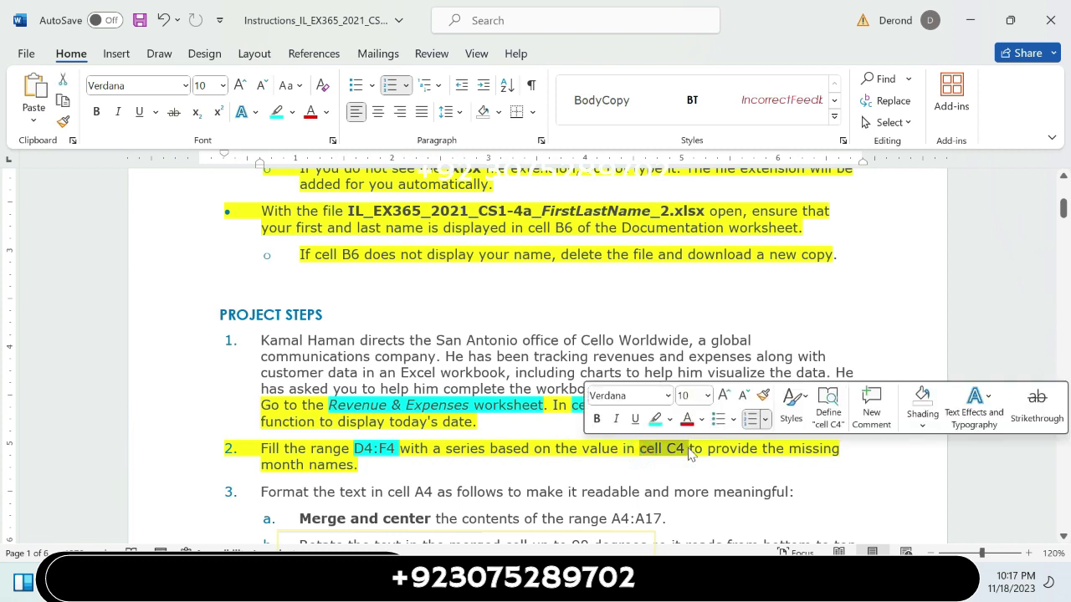
pyautogui.click(657, 419)
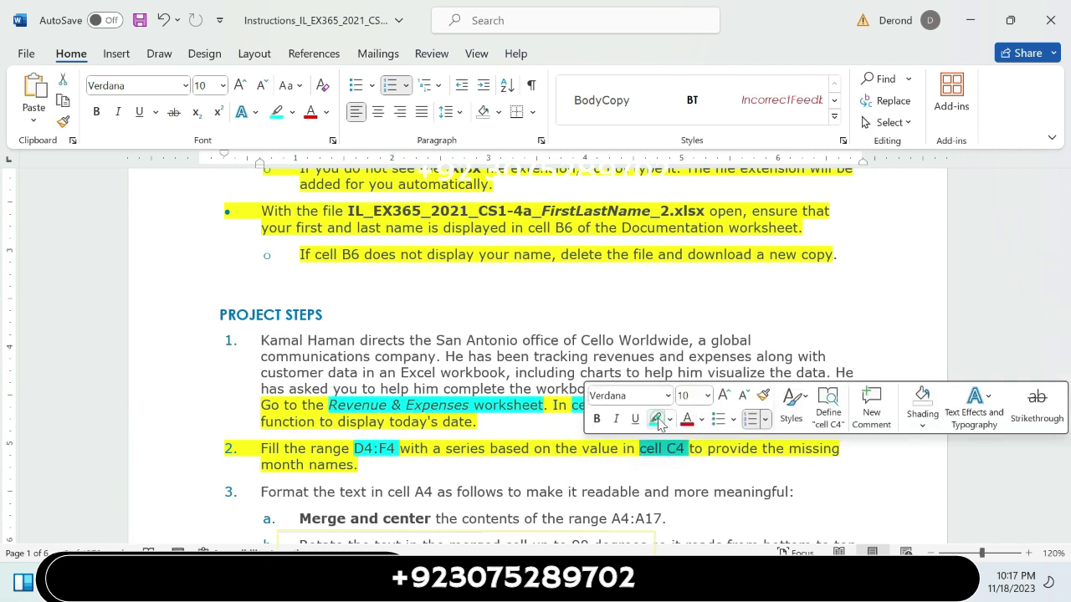
pyautogui.click(599, 485)
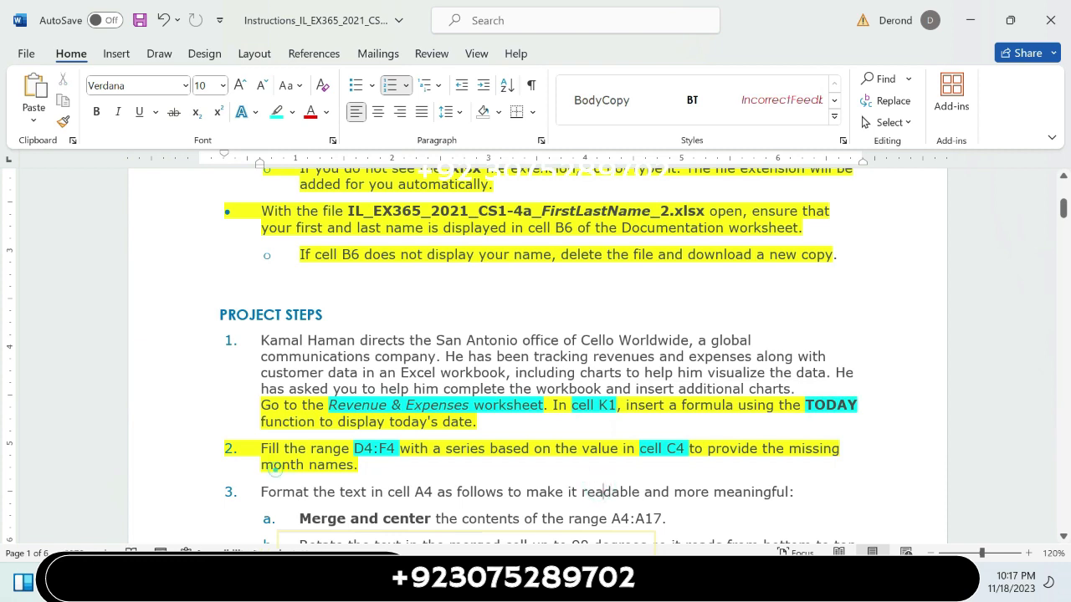
pyautogui.moveTo(273, 468); pyautogui.dragTo(356, 467)
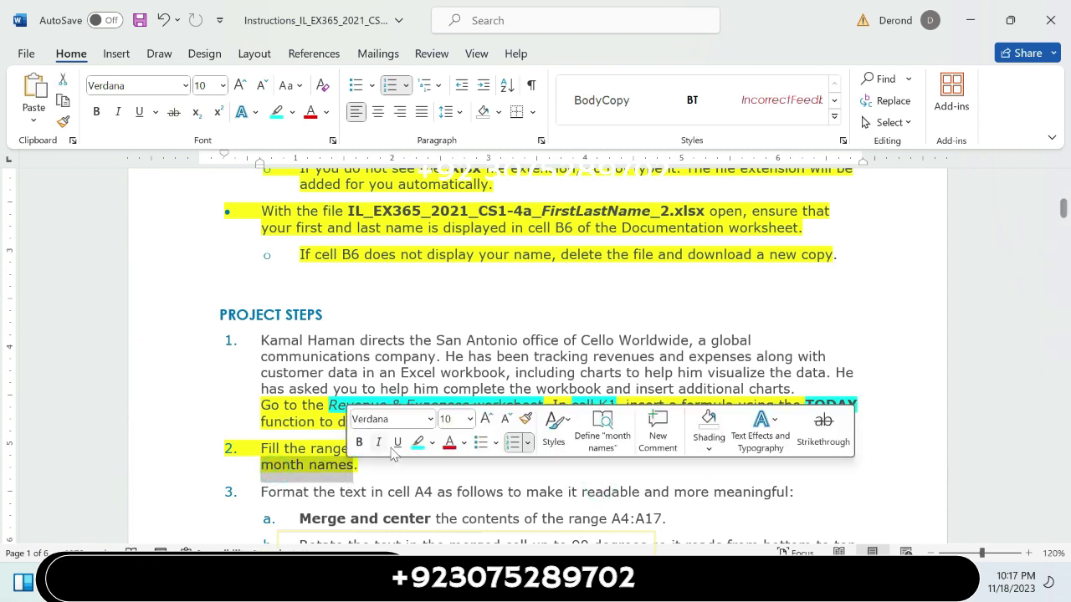
pyautogui.click(416, 443)
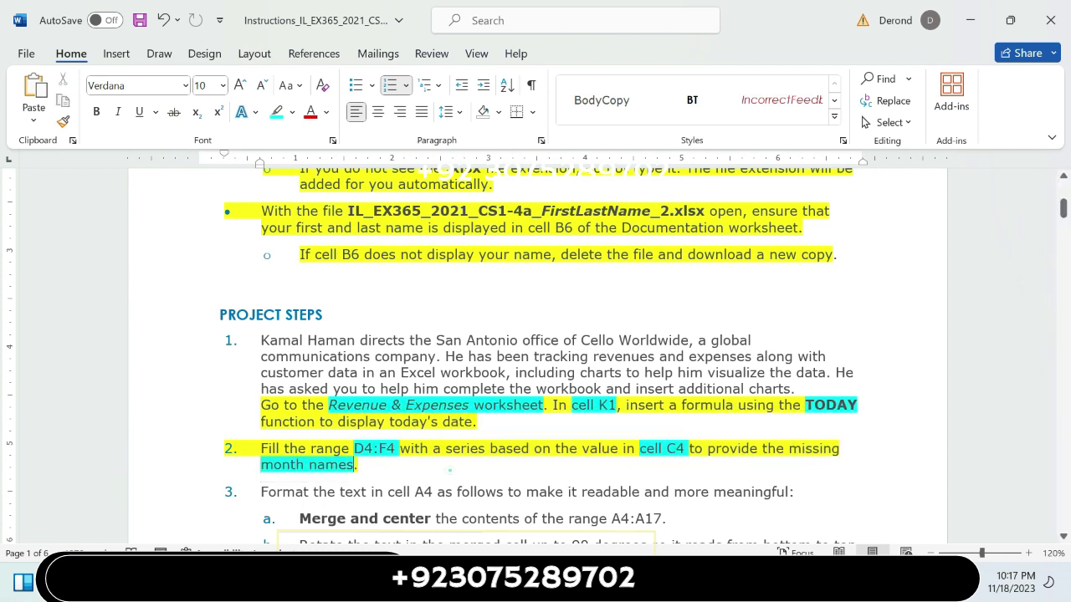
pyautogui.click(450, 470)
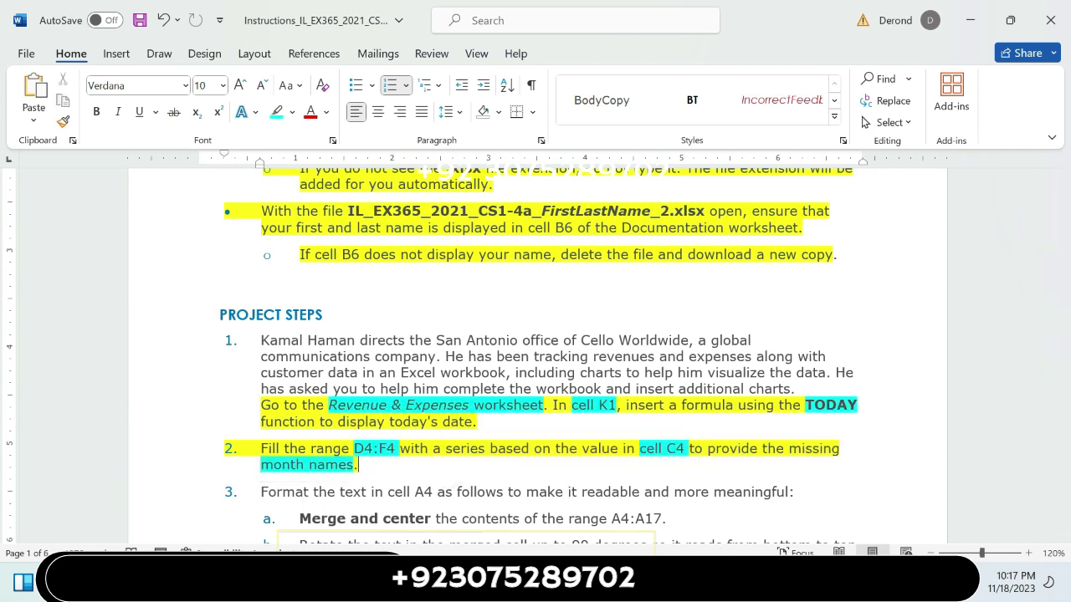
pyautogui.hotkey('alt', 'Tab')
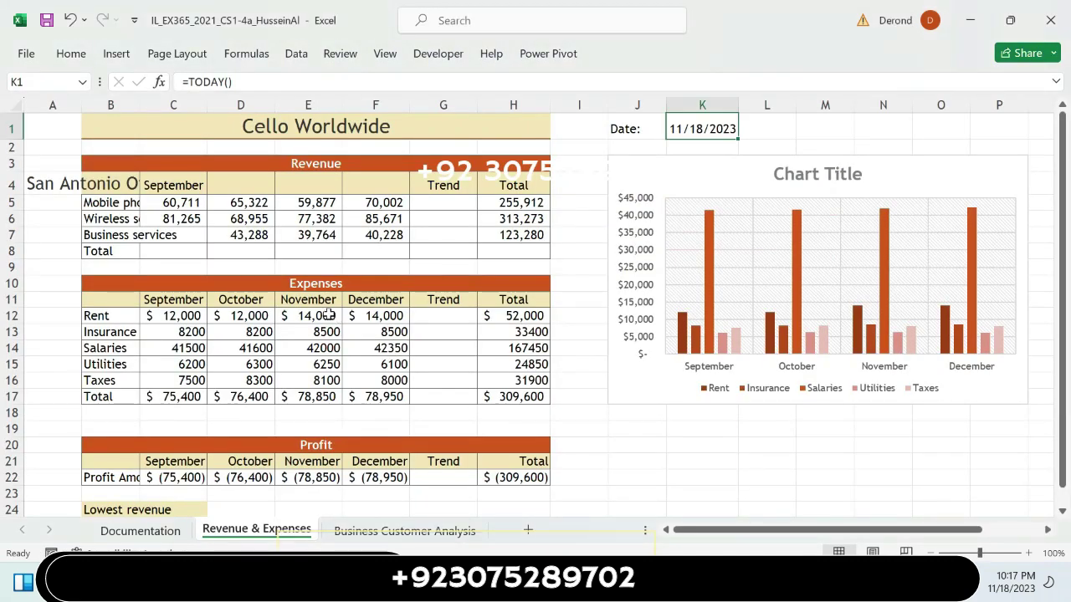
# Fill C4's September series across D4:F4 to get October, November and December
pyautogui.click(238, 183)
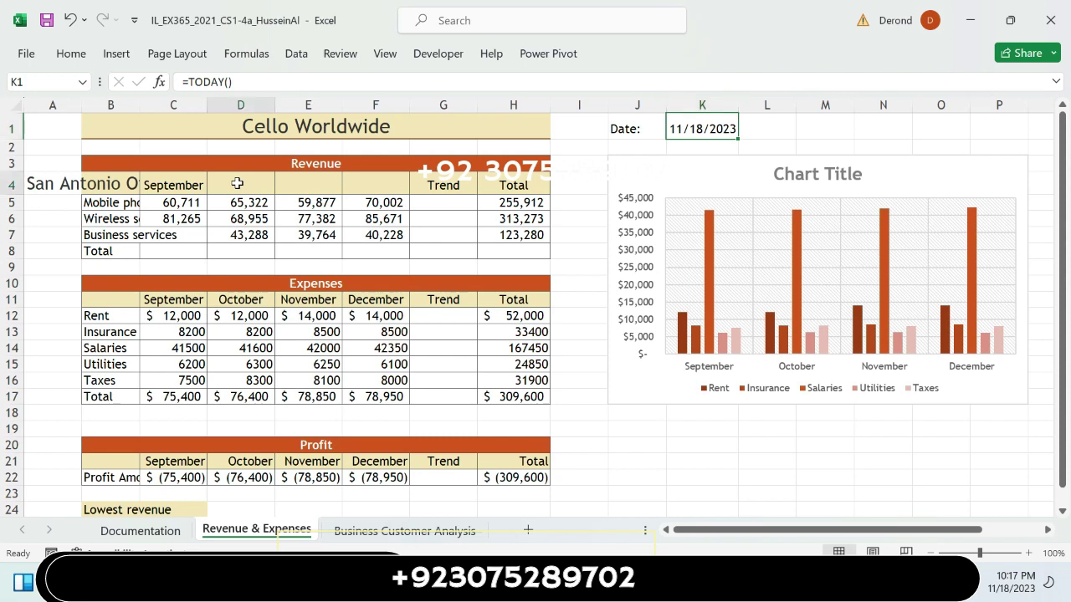
pyautogui.click(175, 185)
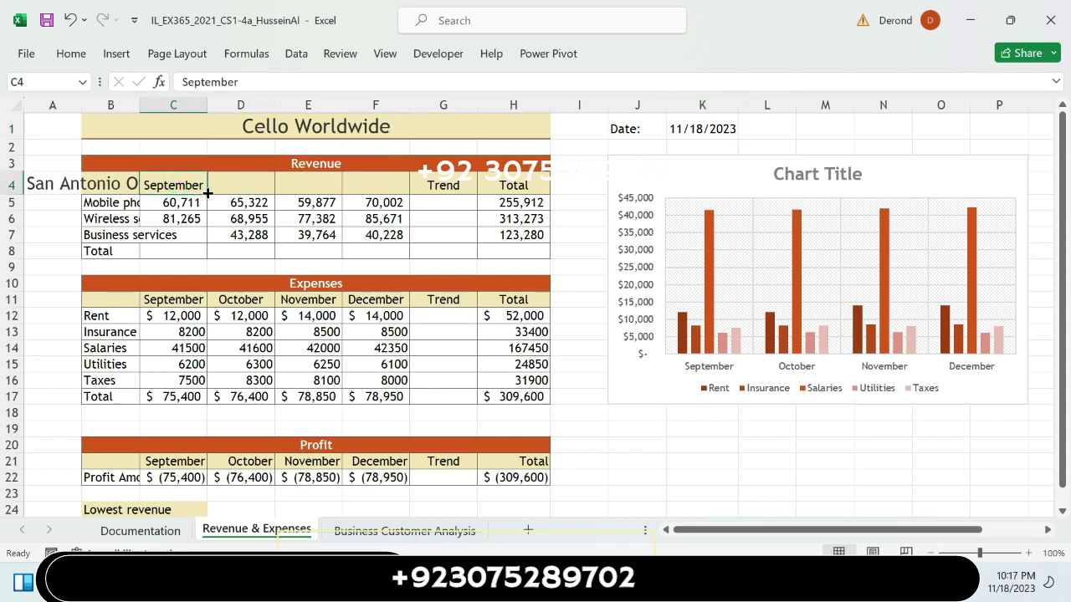
pyautogui.moveTo(206, 194); pyautogui.dragTo(381, 177)
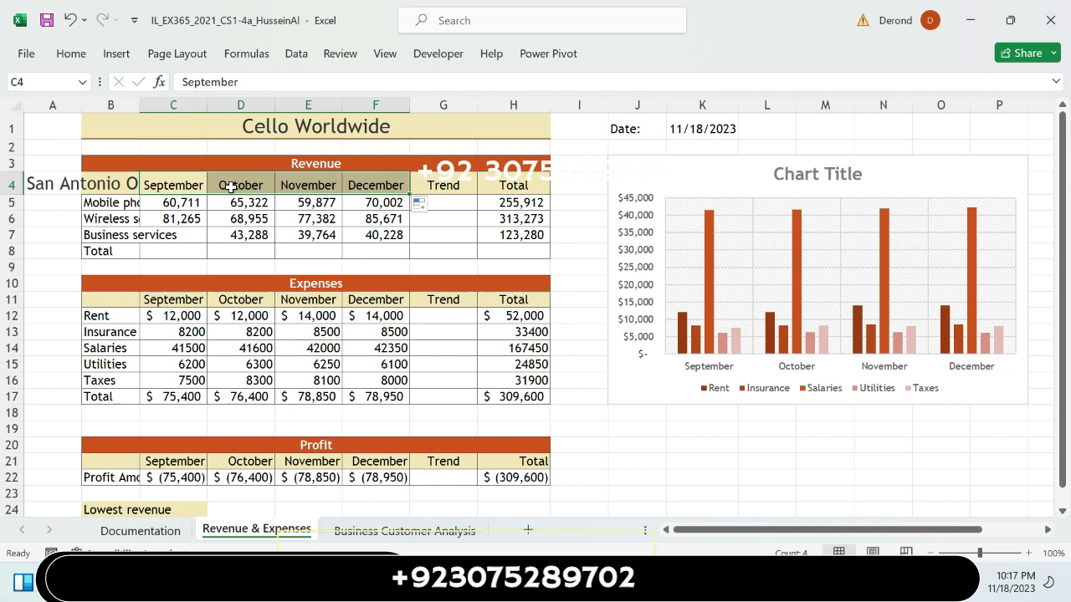
pyautogui.hotkey('ctrl', 'z')
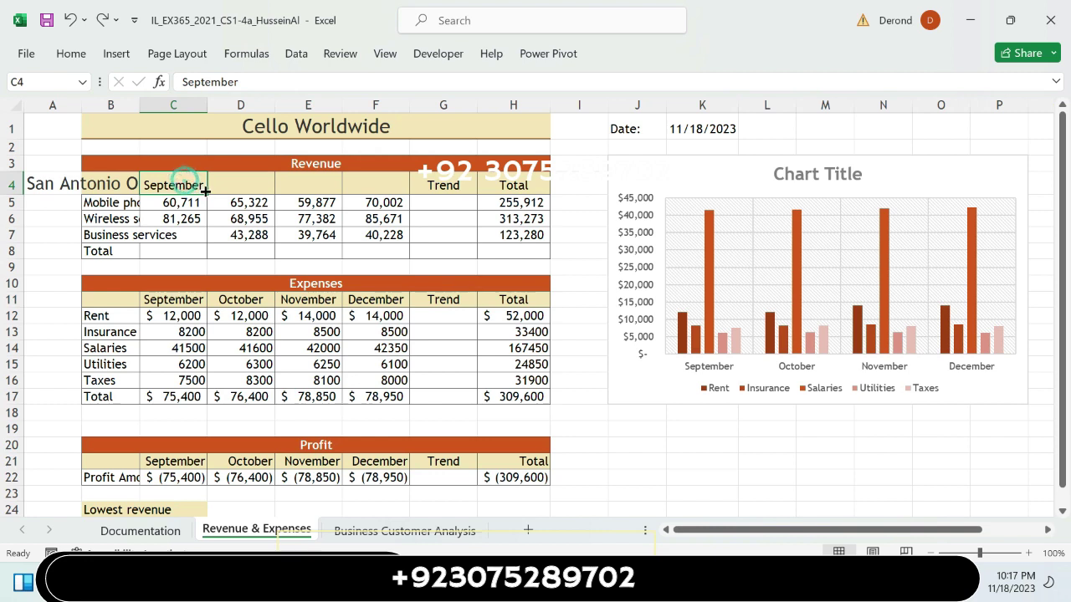
pyautogui.moveTo(206, 193); pyautogui.dragTo(378, 183)
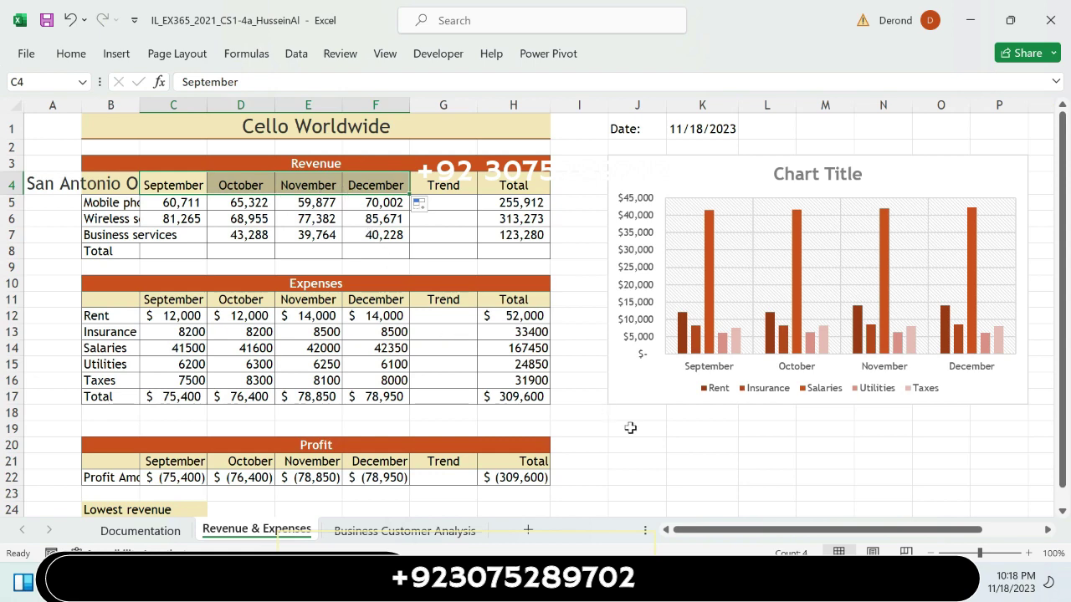
pyautogui.hotkey('alt', 'Tab')
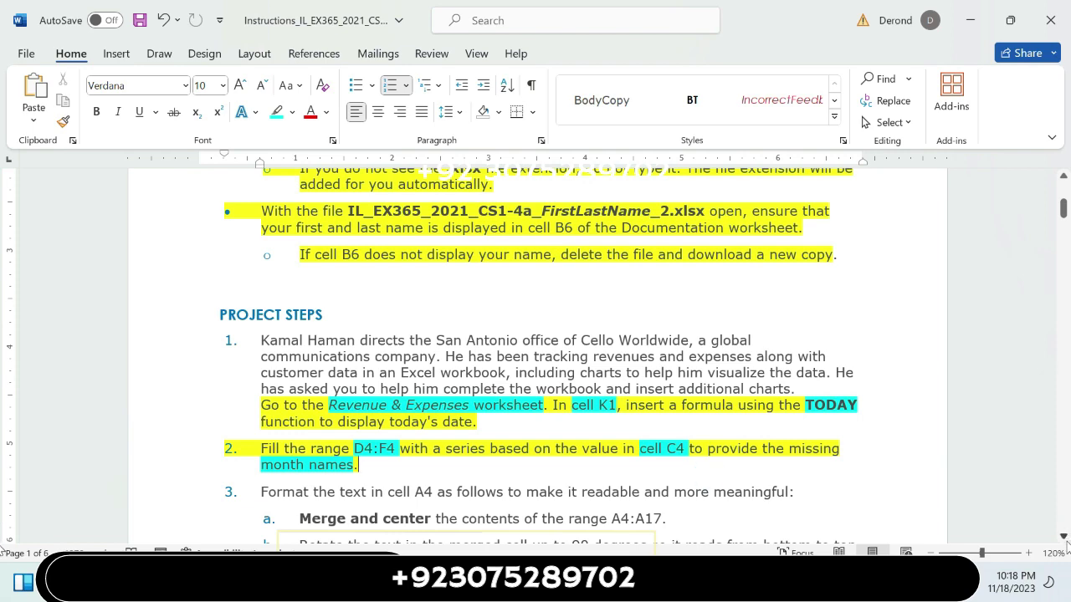
# Highlight the step 3 introductory sentence in green
pyautogui.scroll(-1, 1066, 544)
pyautogui.scroll(-1, 1066, 543)
pyautogui.scroll(-1, 1067, 544)
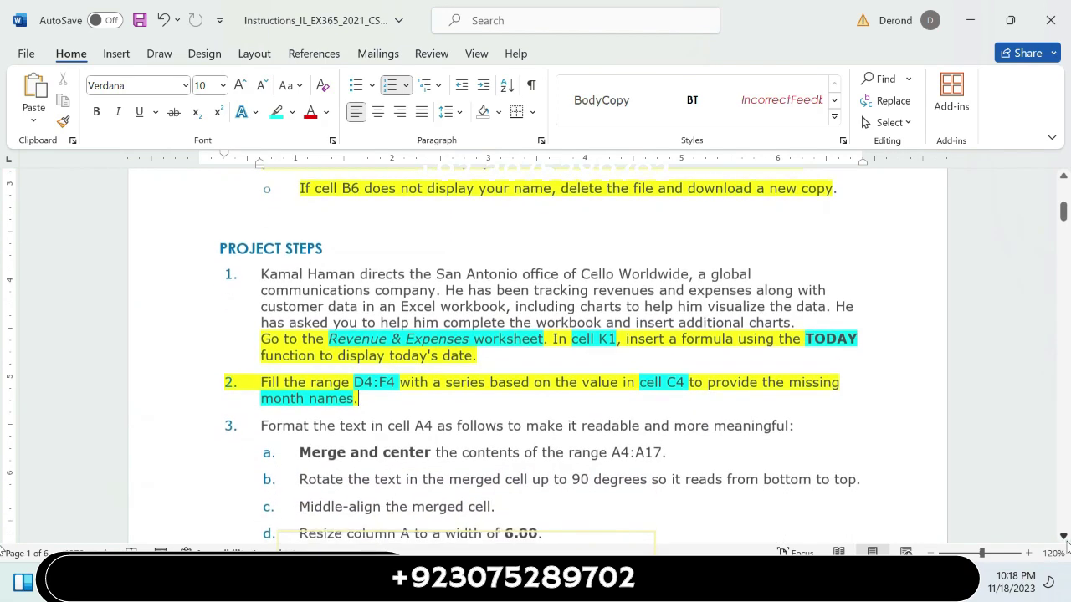
pyautogui.scroll(-1, 1066, 544)
pyautogui.scroll(-1, 1066, 544)
pyautogui.scroll(-1, 1066, 543)
pyautogui.scroll(-1, 1066, 544)
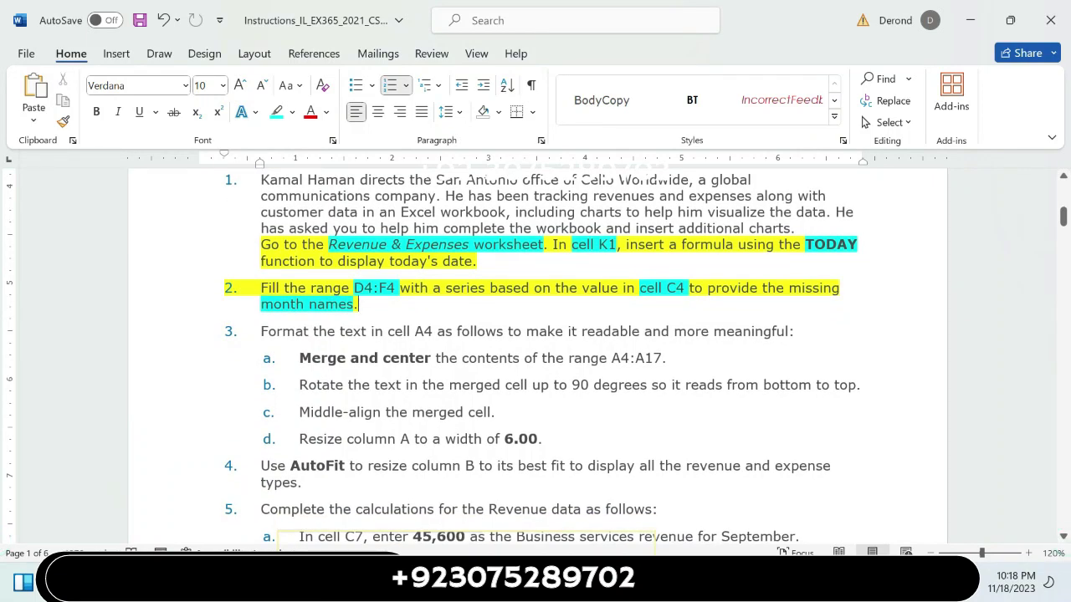
pyautogui.moveTo(261, 331); pyautogui.dragTo(788, 331)
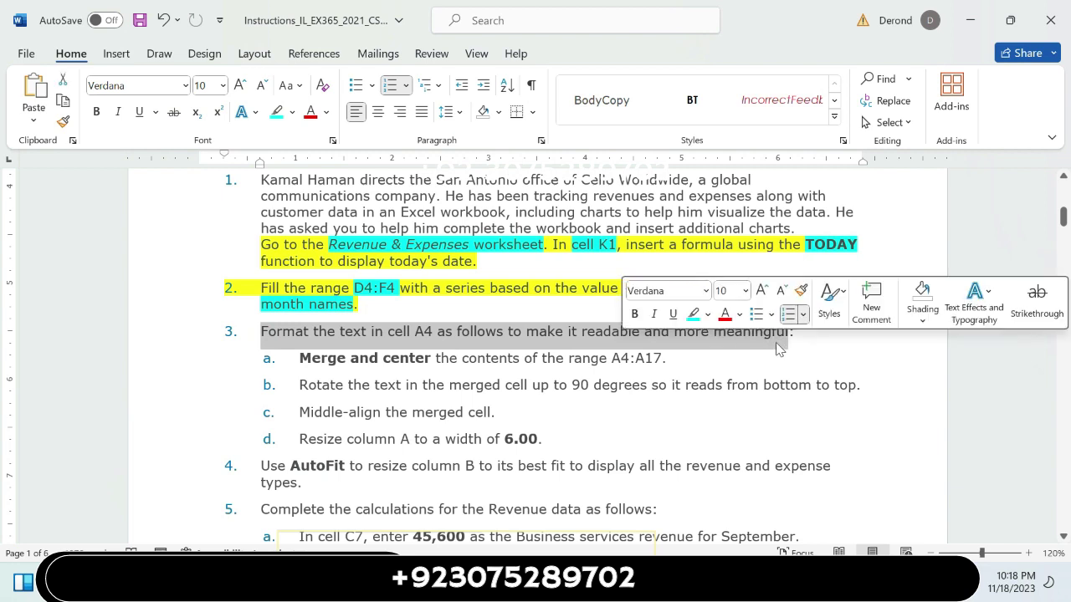
pyautogui.click(707, 316)
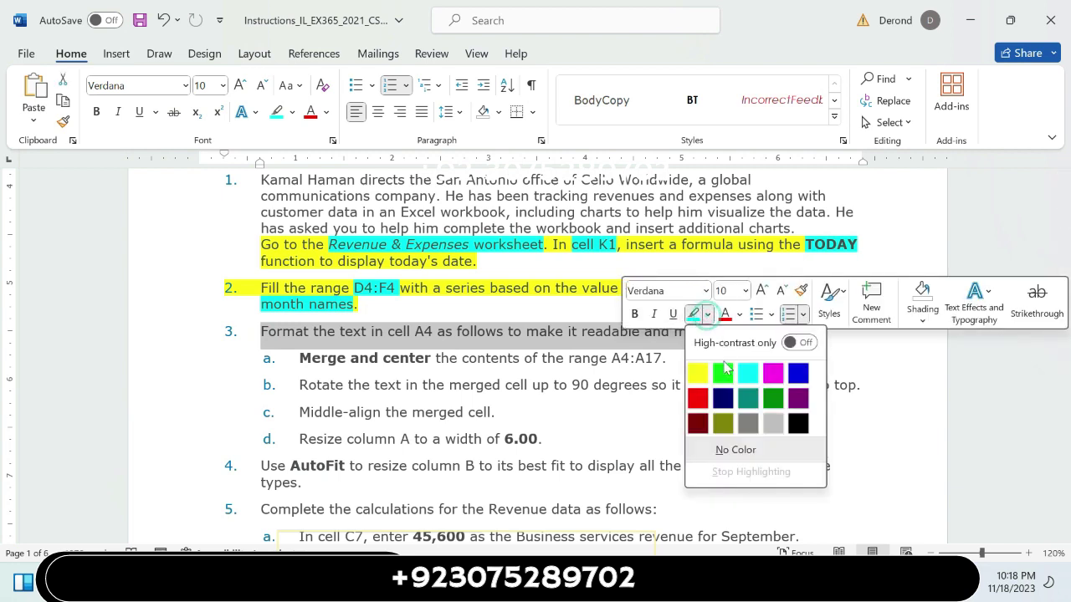
pyautogui.click(724, 375)
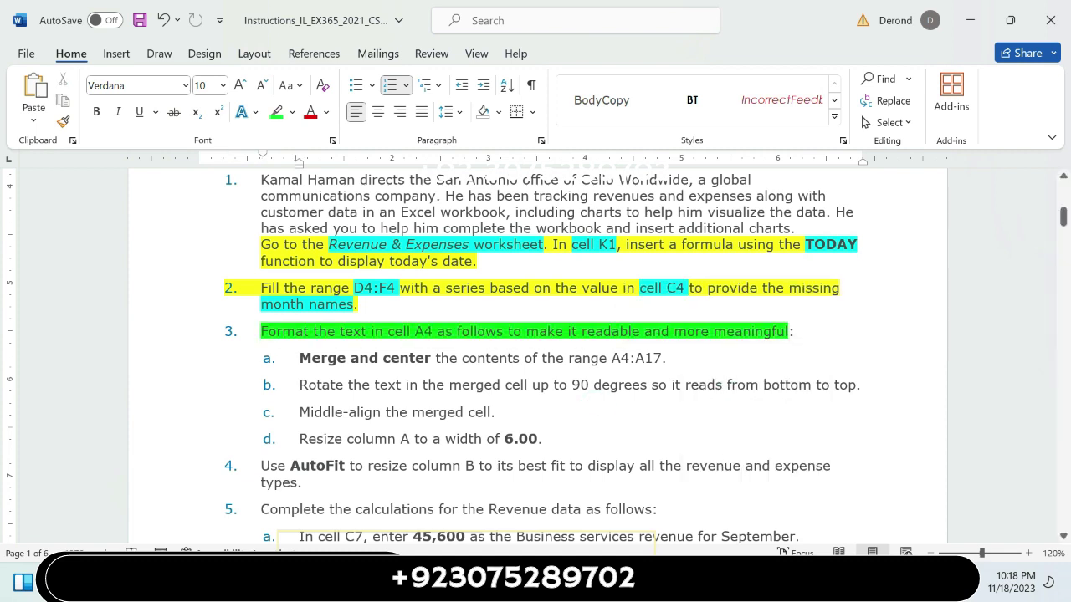
# Highlight item 3a in yellow with 'range A4:A17' in turquoise
pyautogui.moveTo(299, 358); pyautogui.dragTo(669, 368)
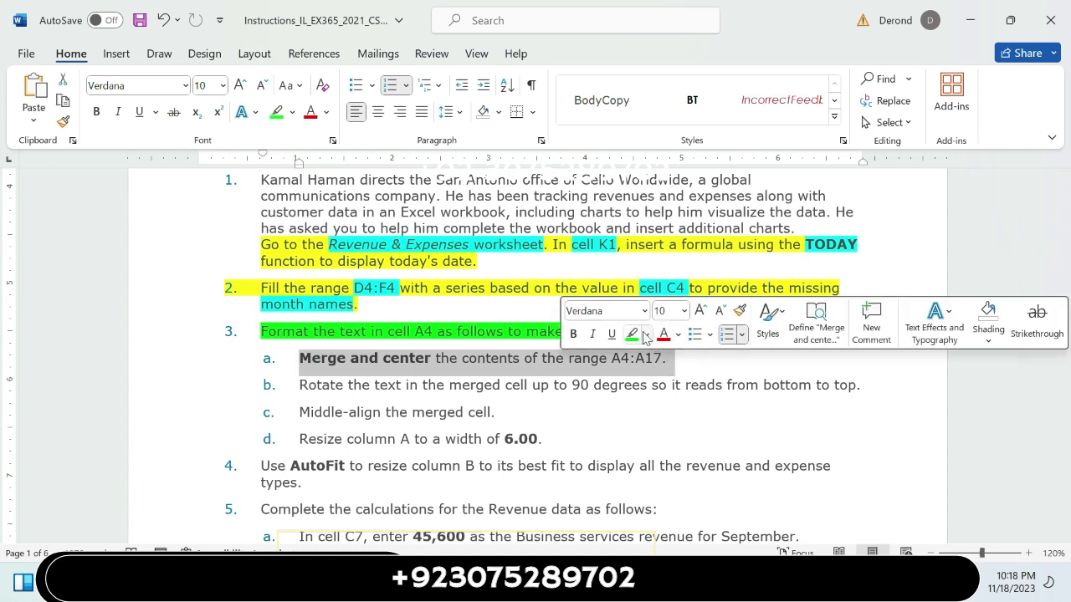
pyautogui.click(646, 335)
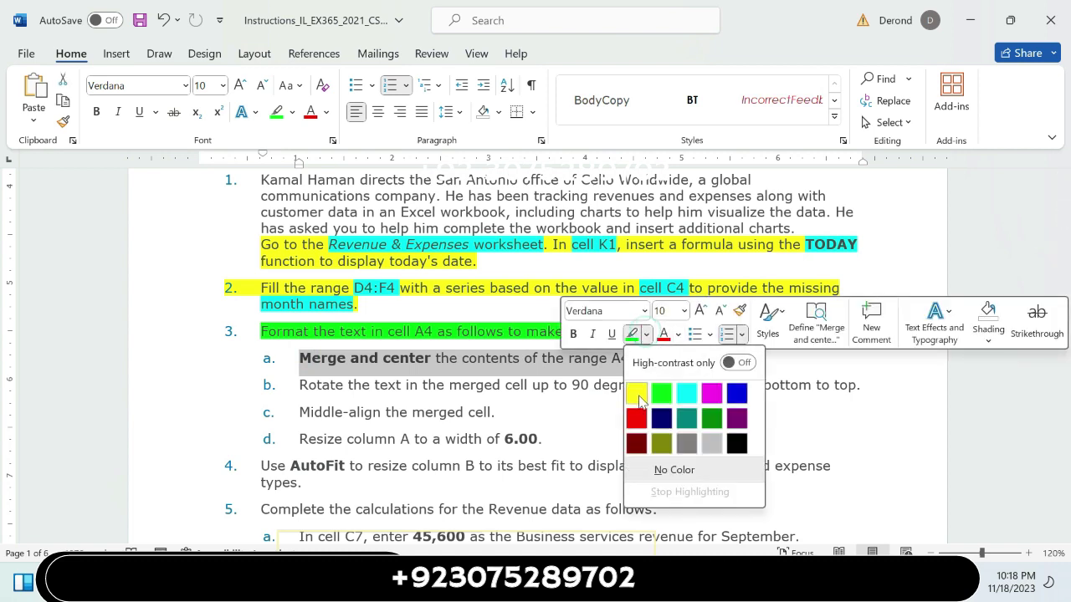
pyautogui.click(636, 393)
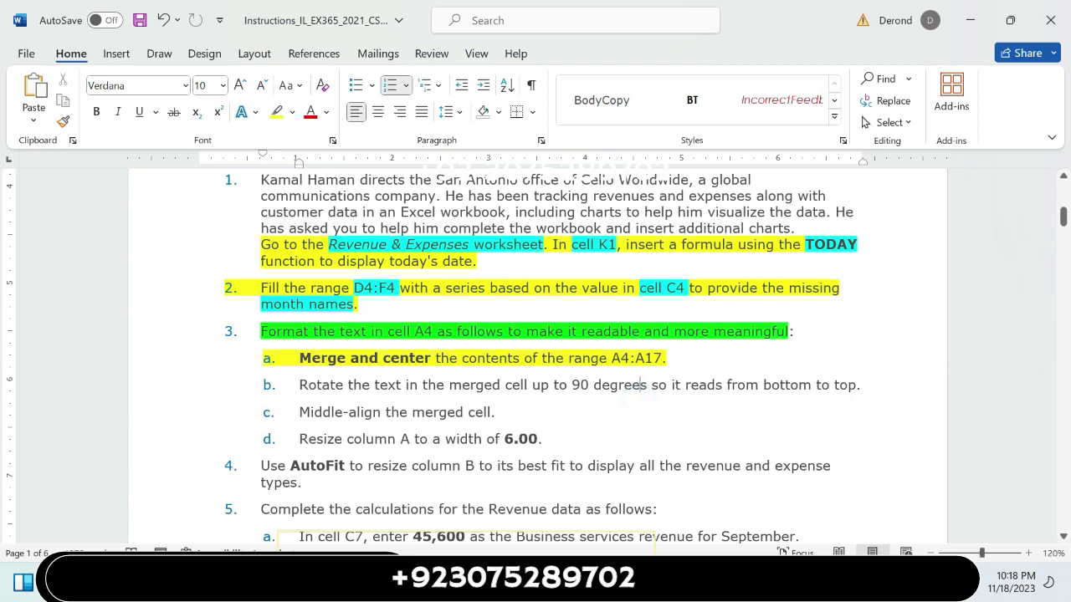
pyautogui.moveTo(429, 358); pyautogui.dragTo(315, 332)
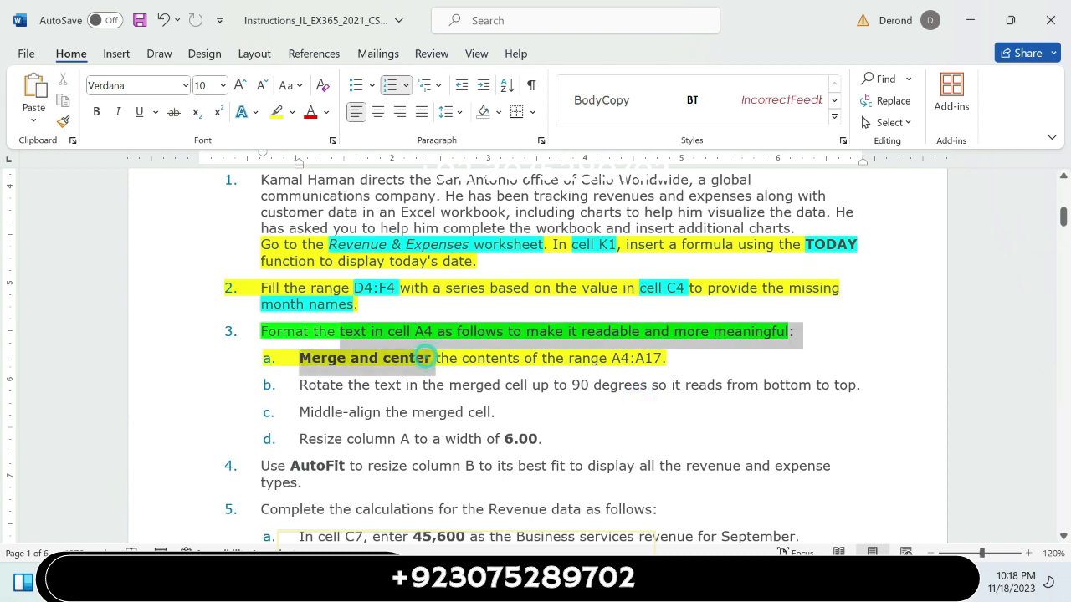
pyautogui.click(320, 364)
pyautogui.moveTo(299, 358); pyautogui.dragTo(432, 359)
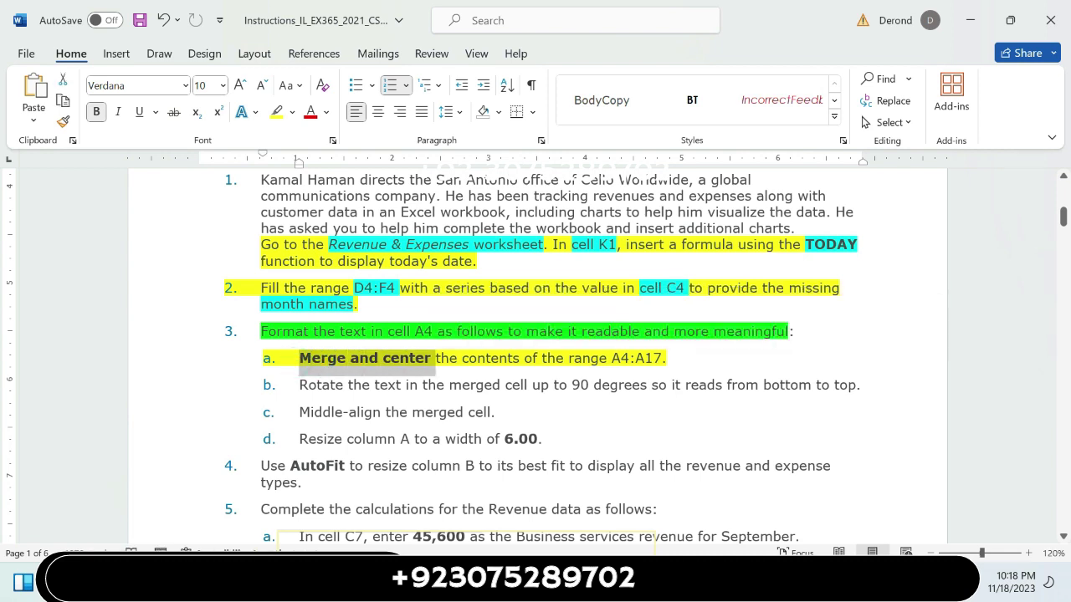
pyautogui.moveTo(569, 358); pyautogui.dragTo(656, 358)
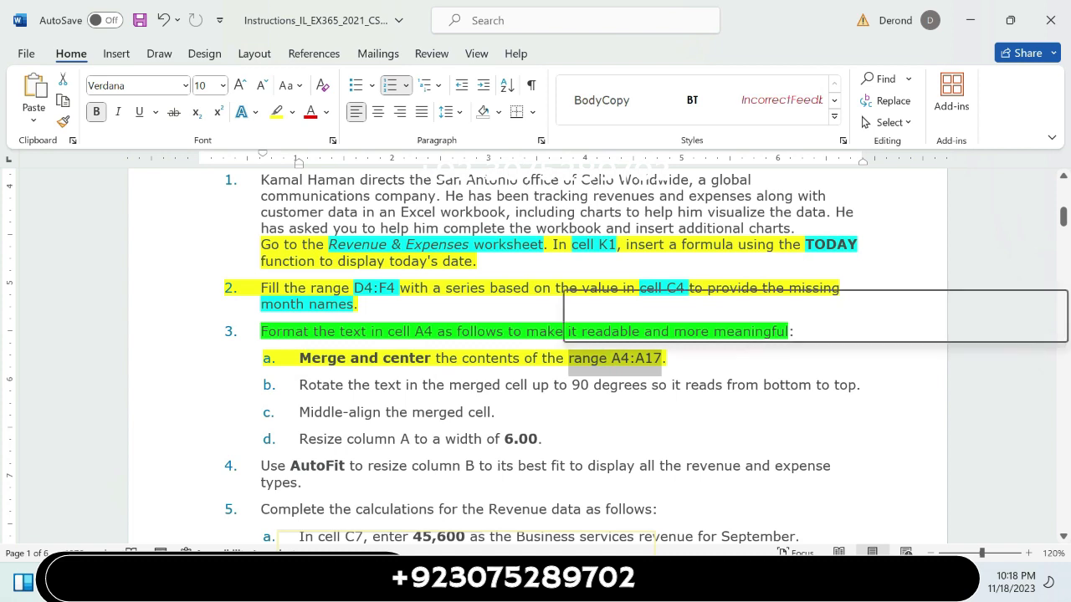
pyautogui.click(649, 327)
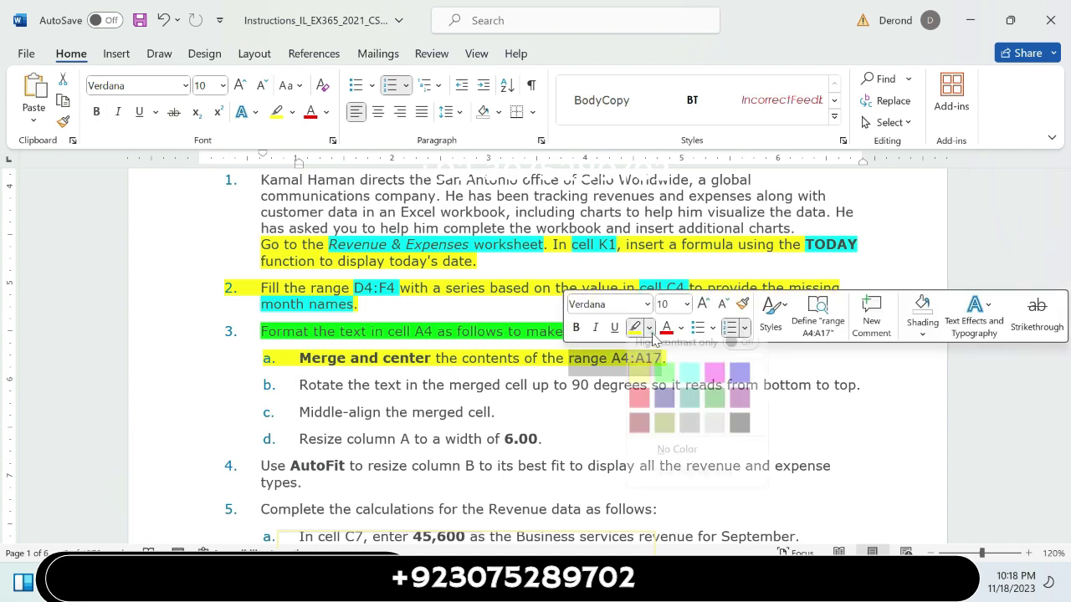
pyautogui.click(700, 392)
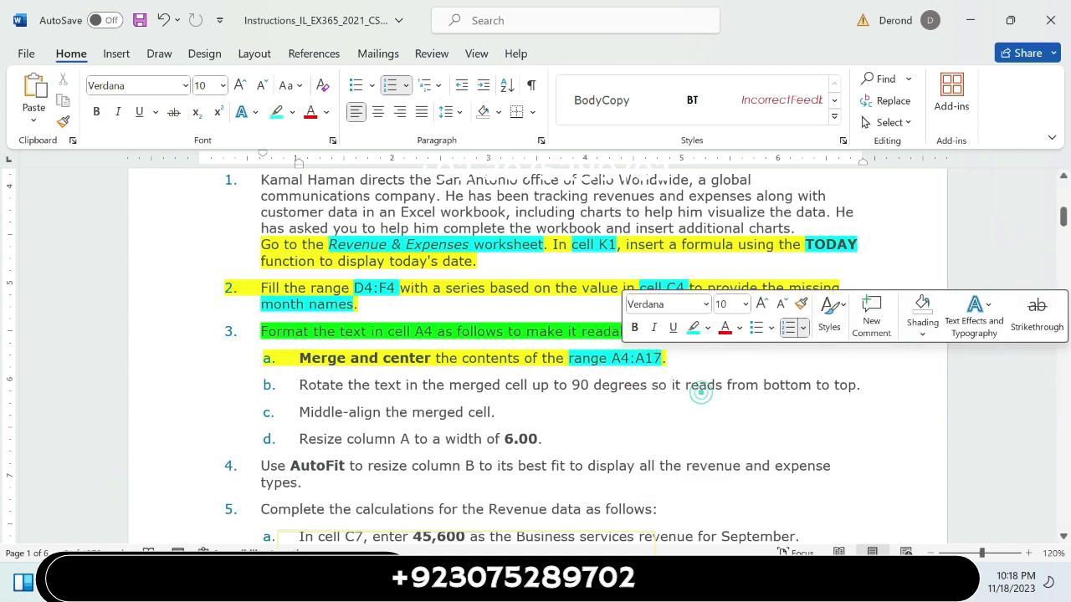
pyautogui.click(732, 404)
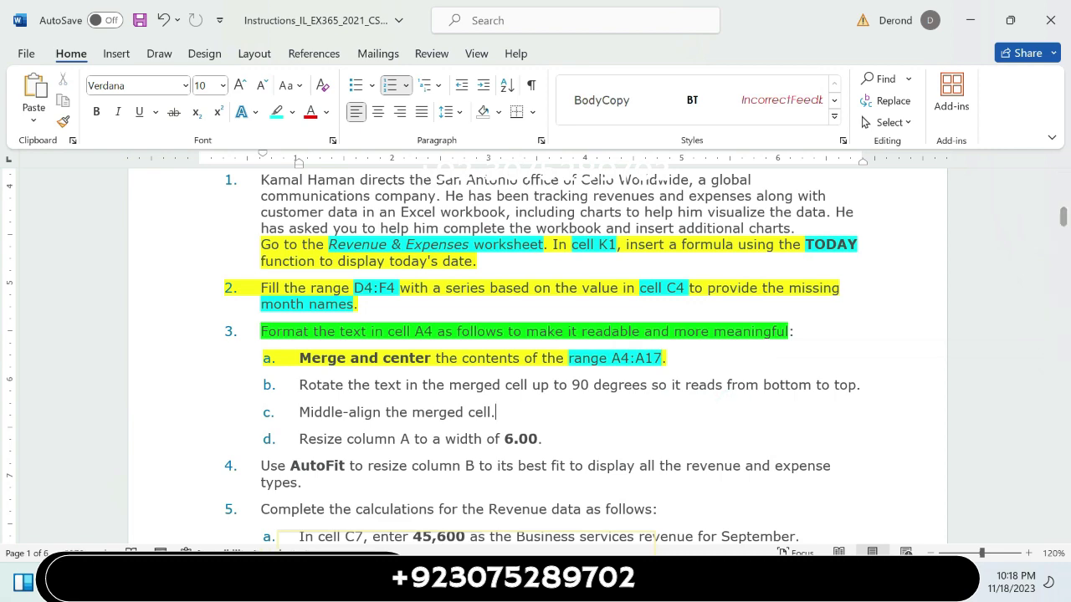
pyautogui.click(759, 501)
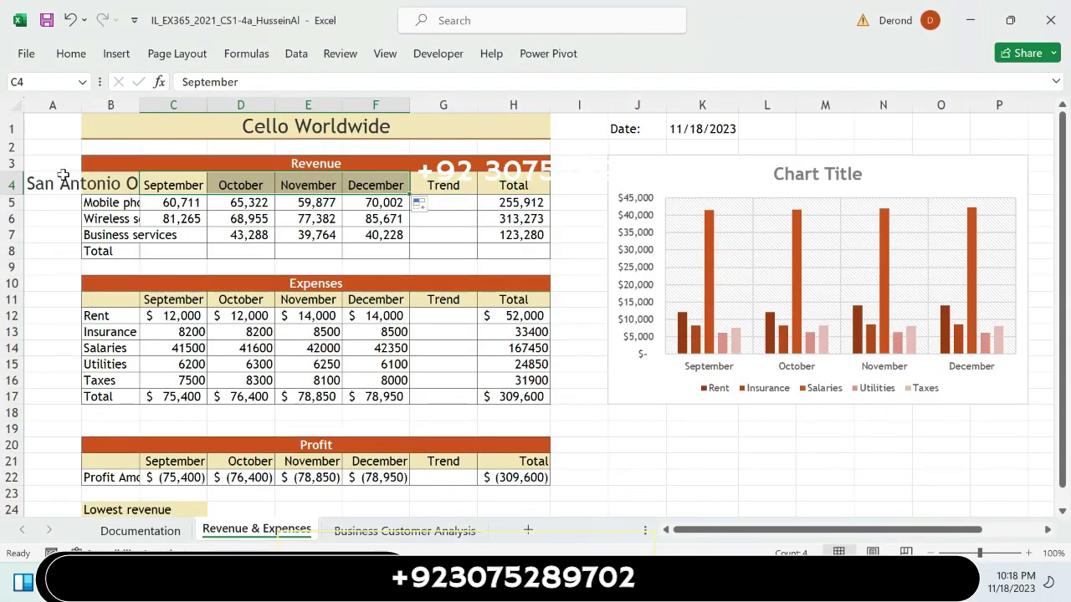
# Apply Merge & Center to A4:A17 so the San Antonio text fills one cell
pyautogui.moveTo(61, 181); pyautogui.dragTo(46, 395)
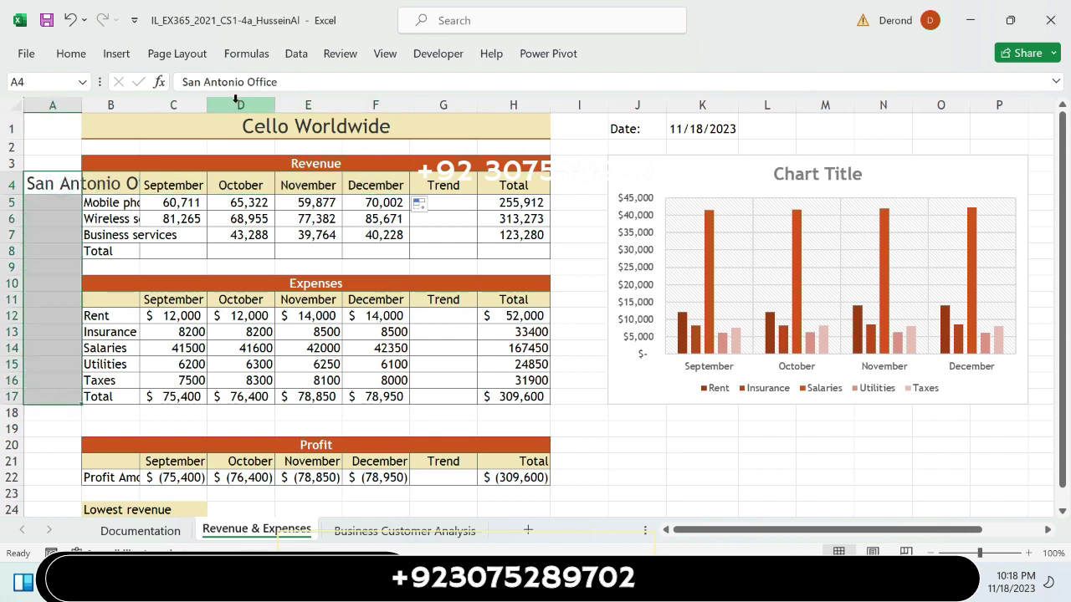
pyautogui.click(71, 53)
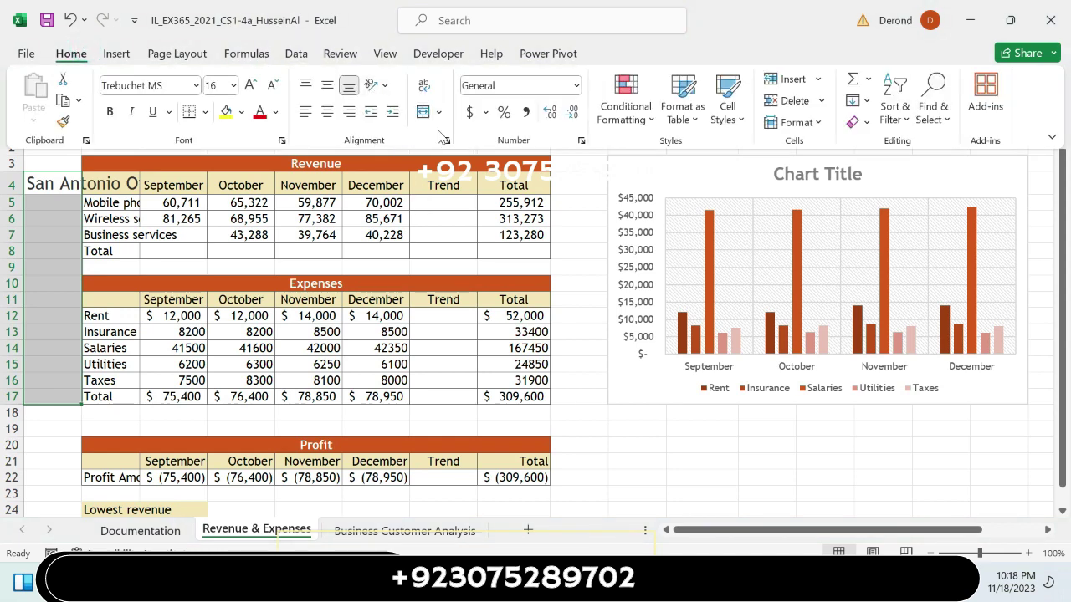
pyautogui.click(422, 114)
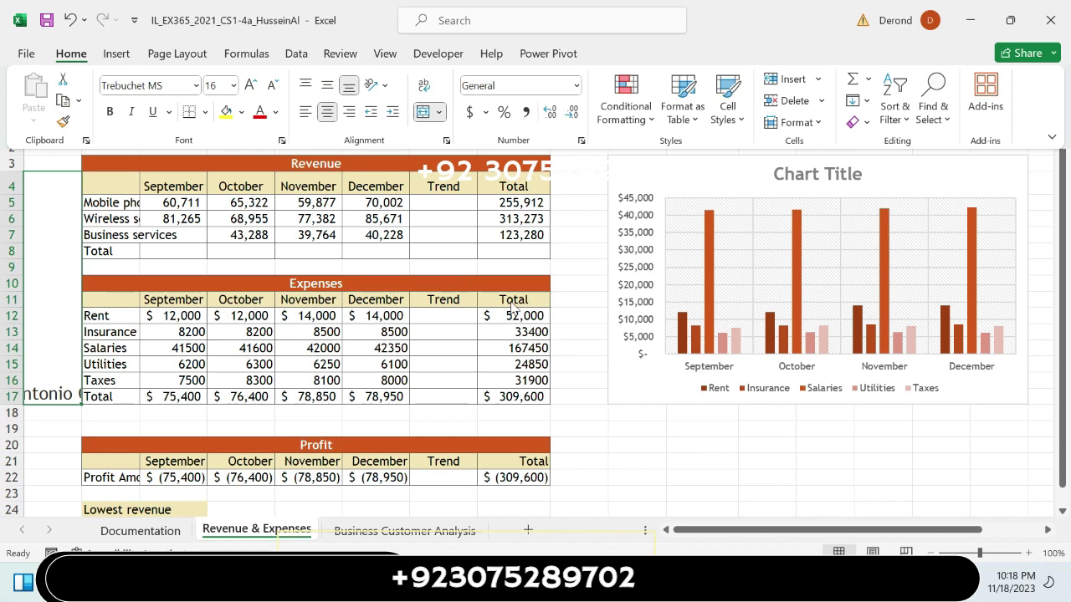
pyautogui.hotkey('alt', 'Tab')
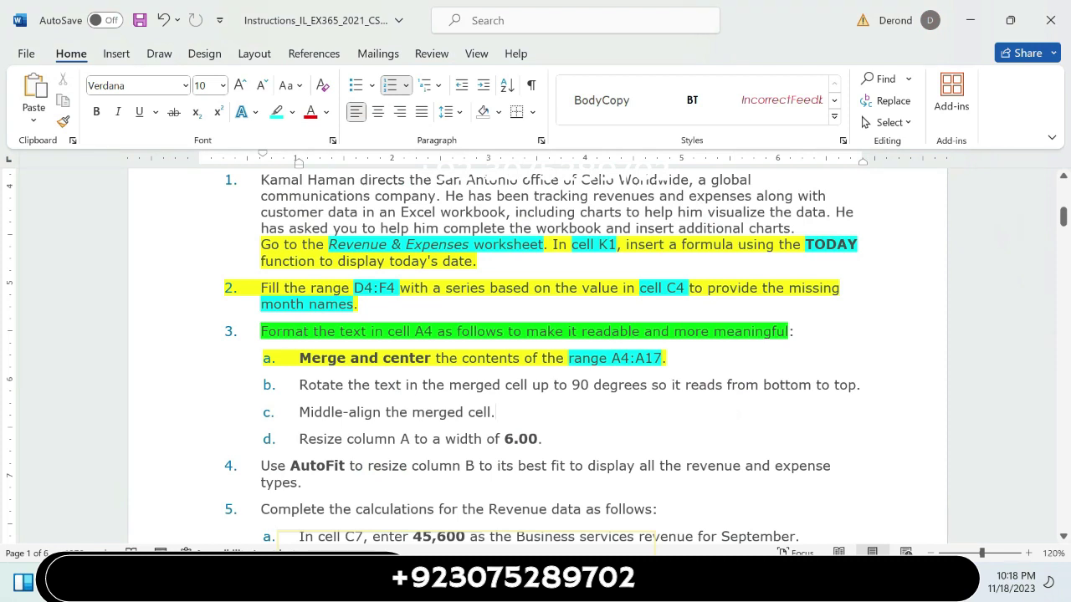
# Highlight item 3b in yellow
pyautogui.moveTo(299, 384); pyautogui.dragTo(867, 386)
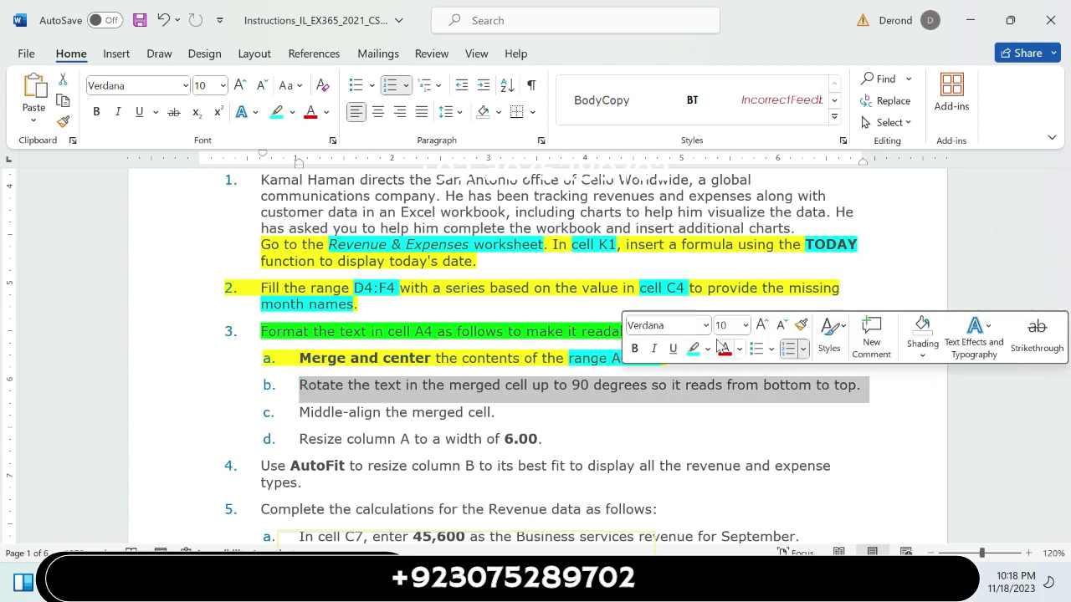
pyautogui.click(710, 350)
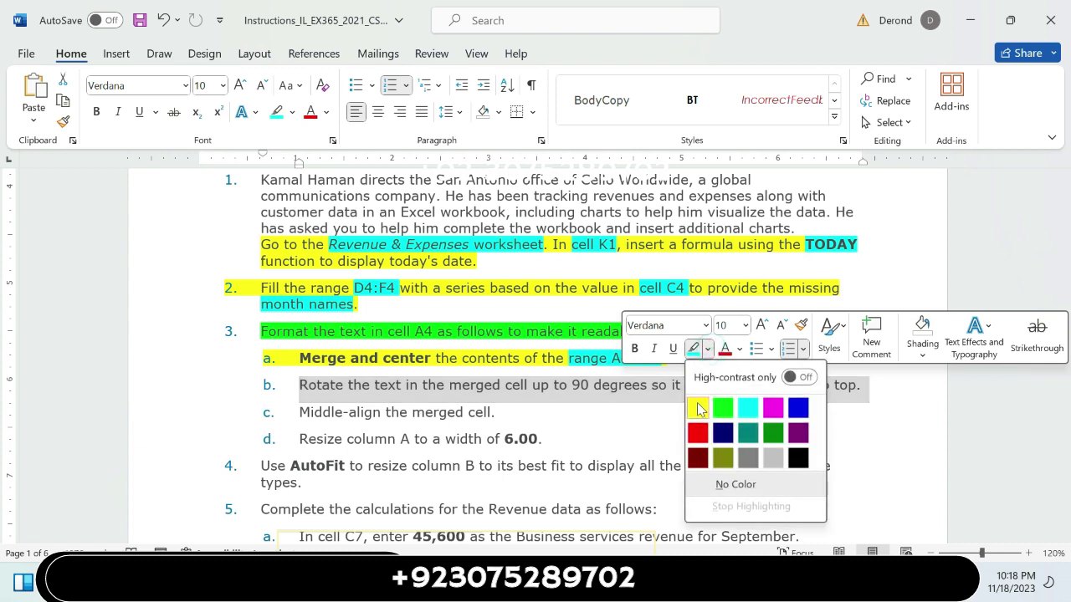
pyautogui.click(699, 408)
pyautogui.click(699, 410)
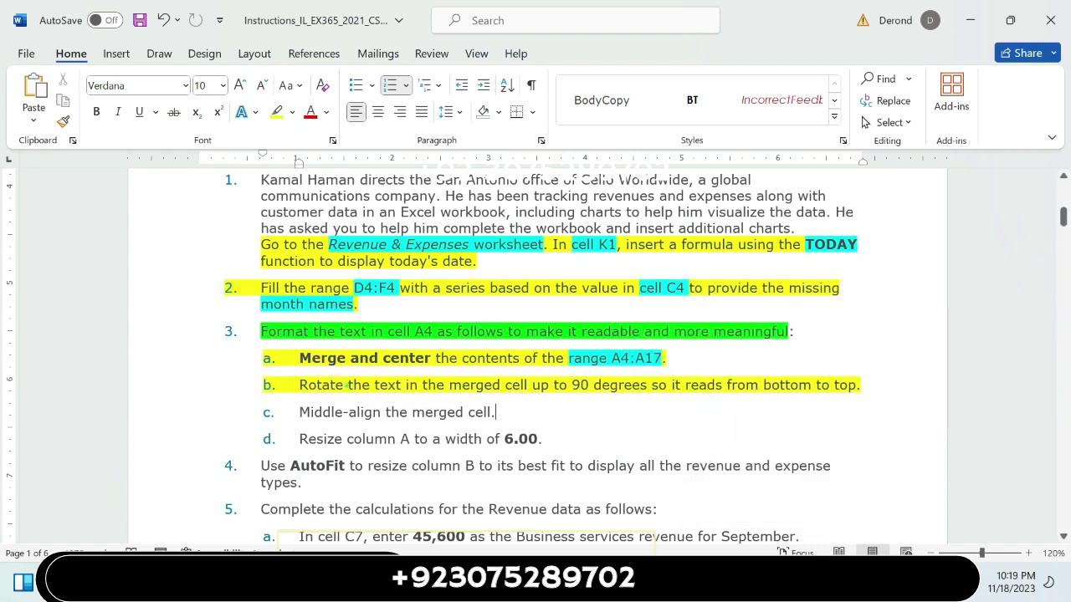
# Highlight '90 degrees' in item 3b in turquoise
pyautogui.moveTo(348, 386); pyautogui.dragTo(400, 390)
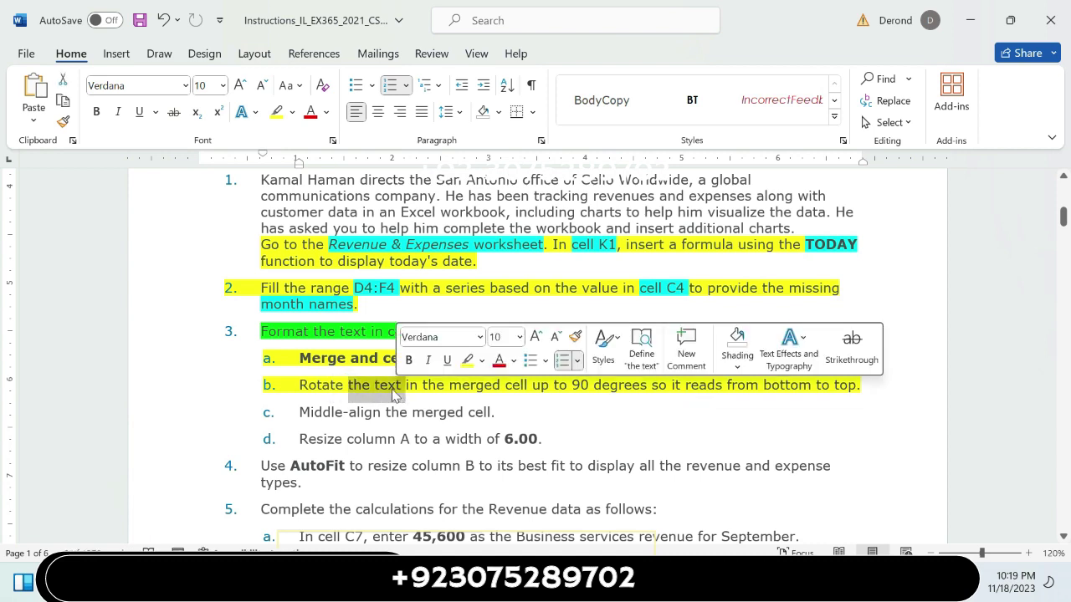
pyautogui.click(428, 391)
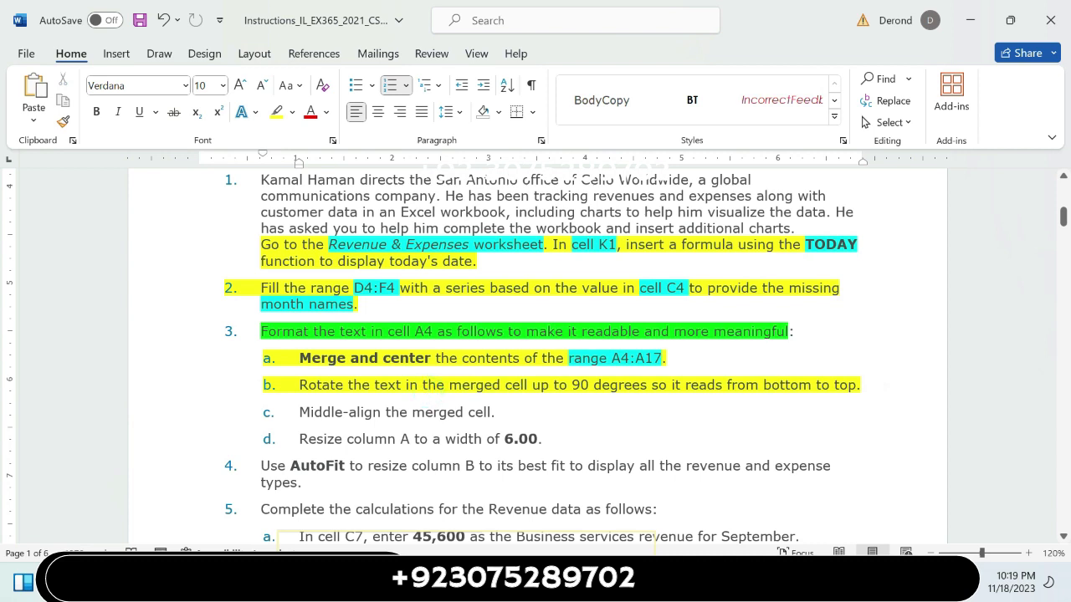
pyautogui.moveTo(572, 386); pyautogui.dragTo(649, 389)
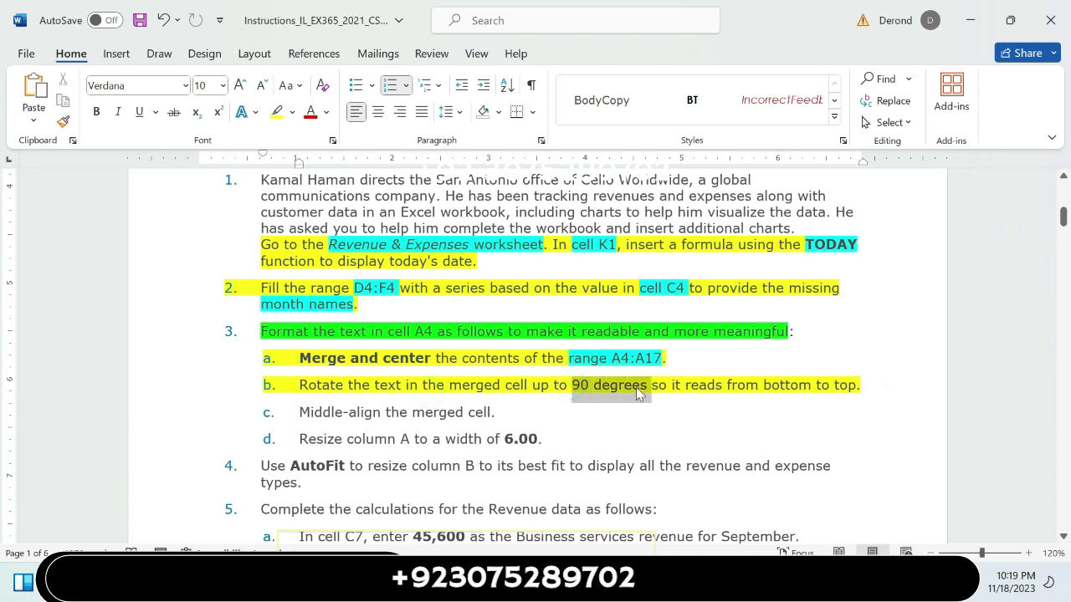
pyautogui.click(662, 358)
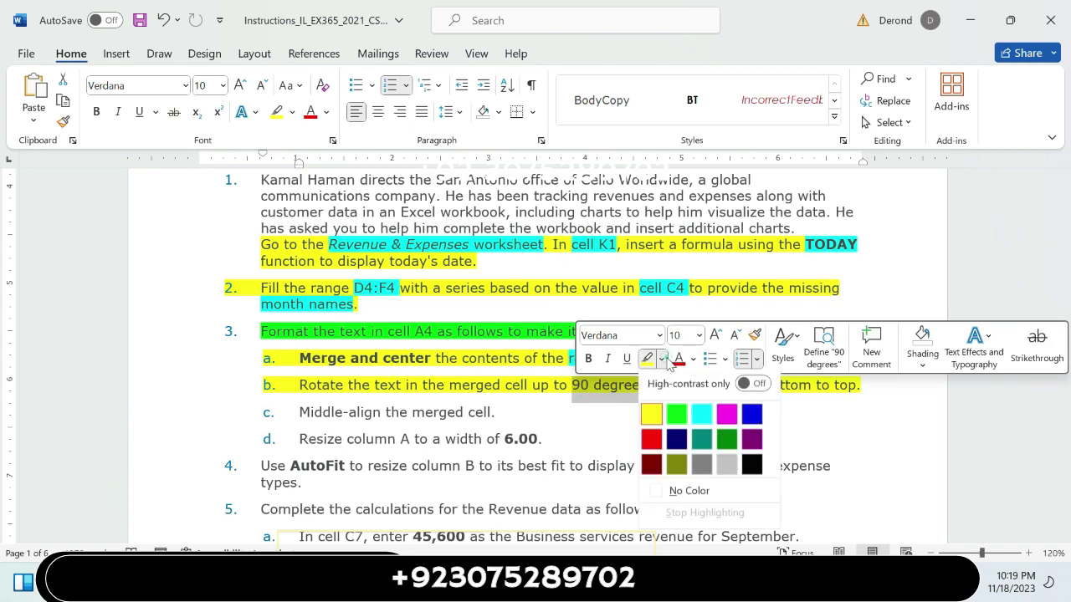
pyautogui.click(692, 415)
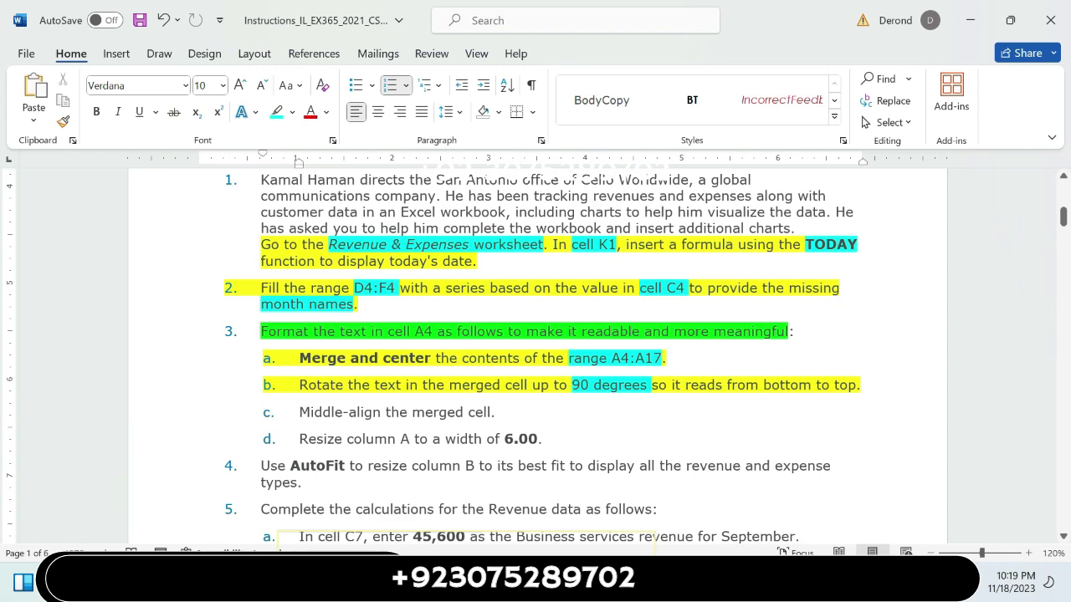
pyautogui.hotkey('alt', 'Tab')
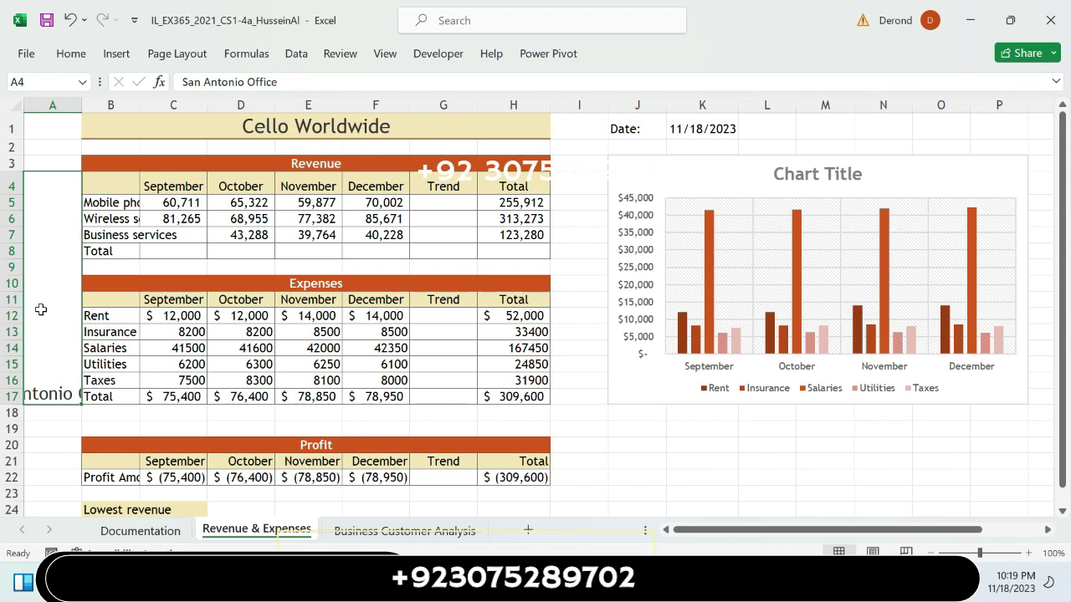
# Rotate the merged A4 'San Antonio Office' text to 90 degrees, reading bottom to top, then return to Word
pyautogui.click(76, 57)
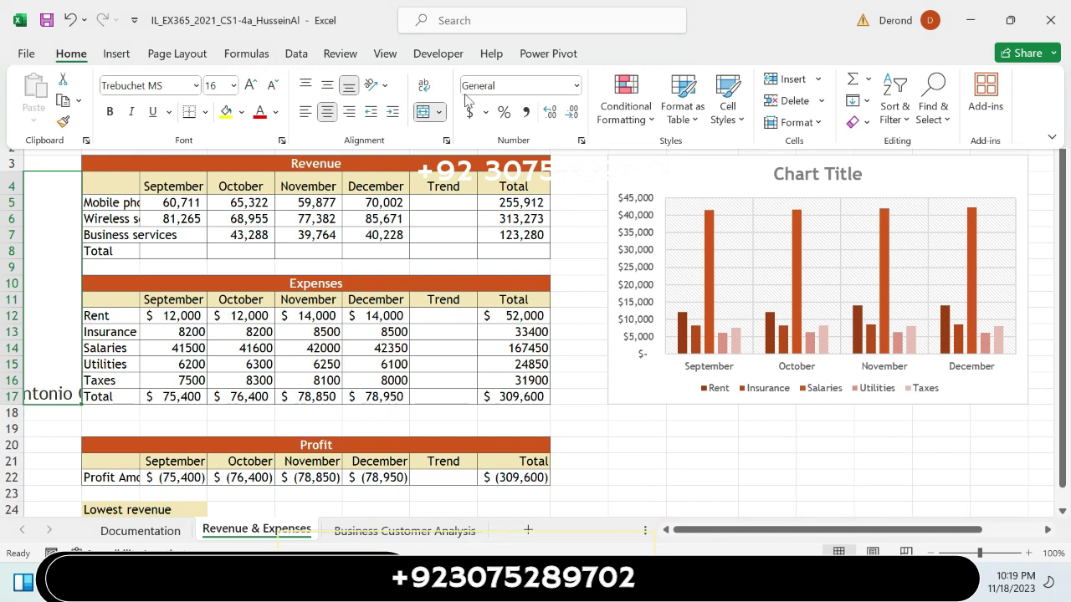
pyautogui.click(581, 142)
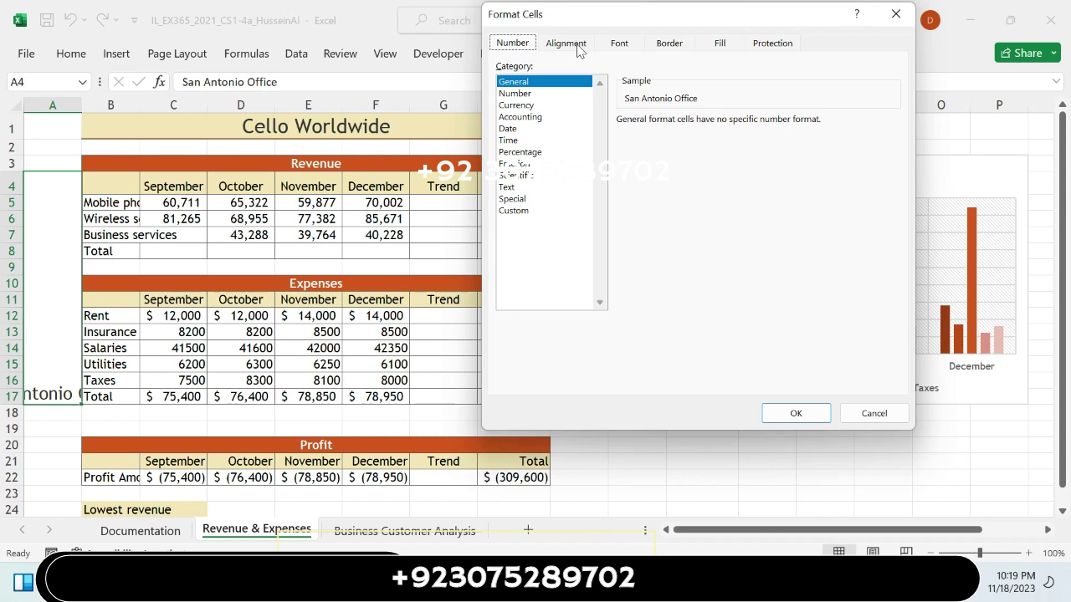
pyautogui.click(578, 48)
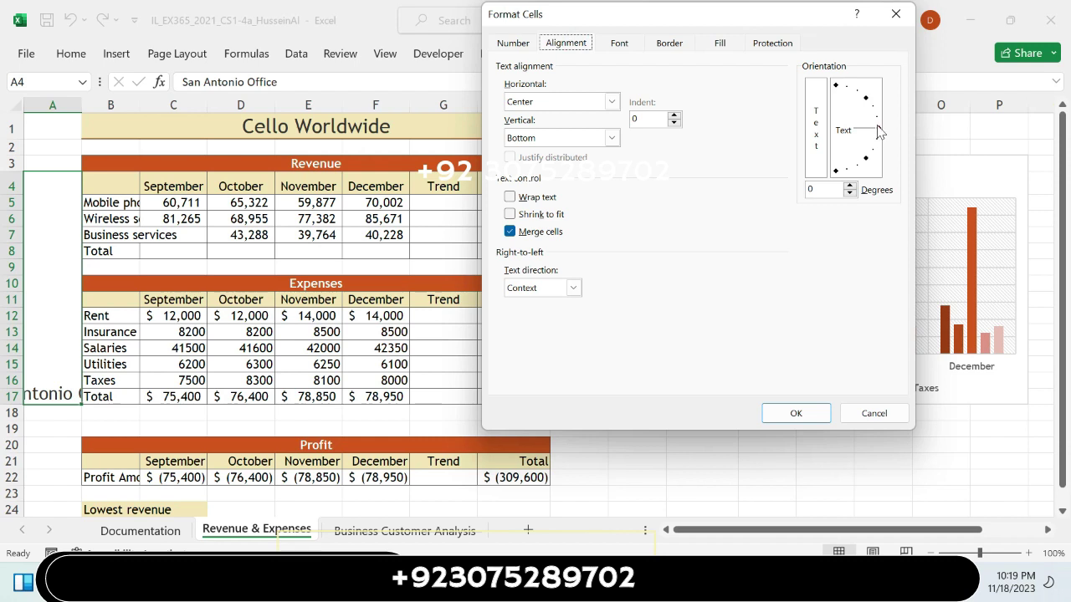
pyautogui.moveTo(880, 129); pyautogui.dragTo(828, 97)
pyautogui.click(752, 501)
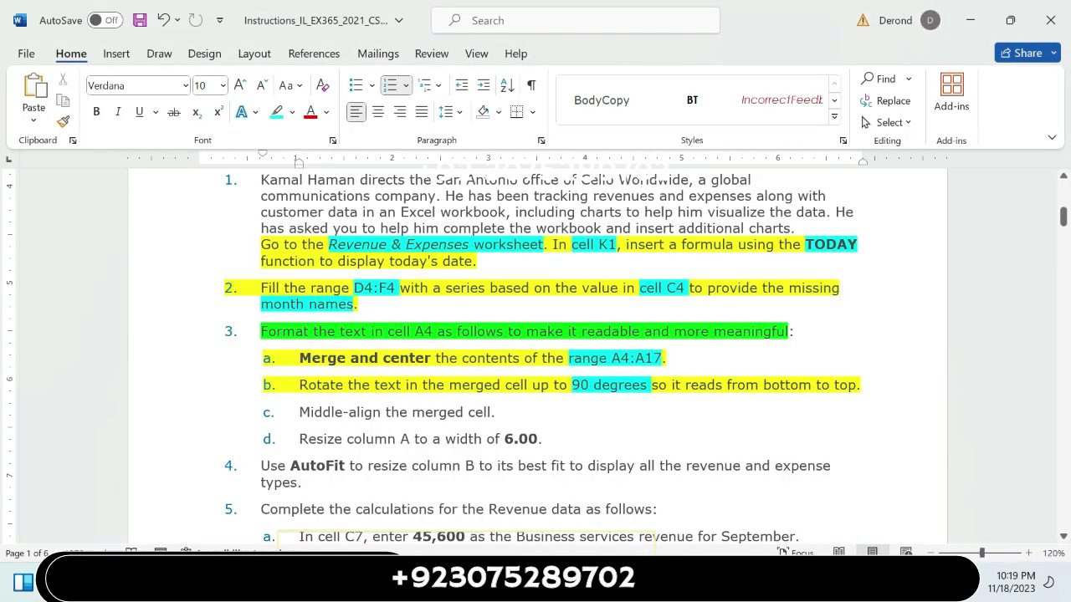
pyautogui.moveTo(759, 586)
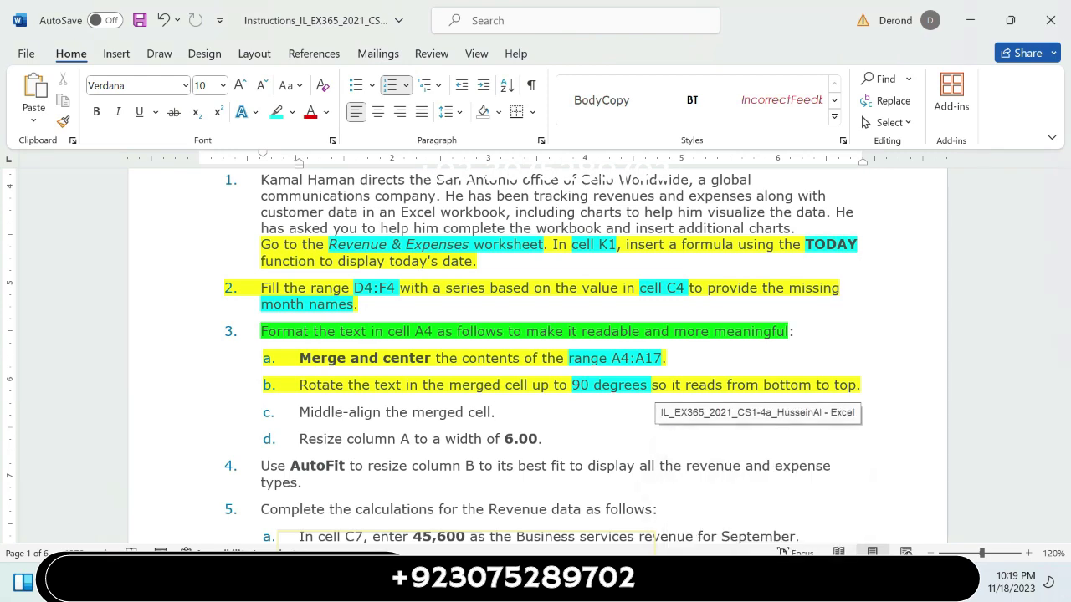
pyautogui.click(757, 489)
pyautogui.click(813, 419)
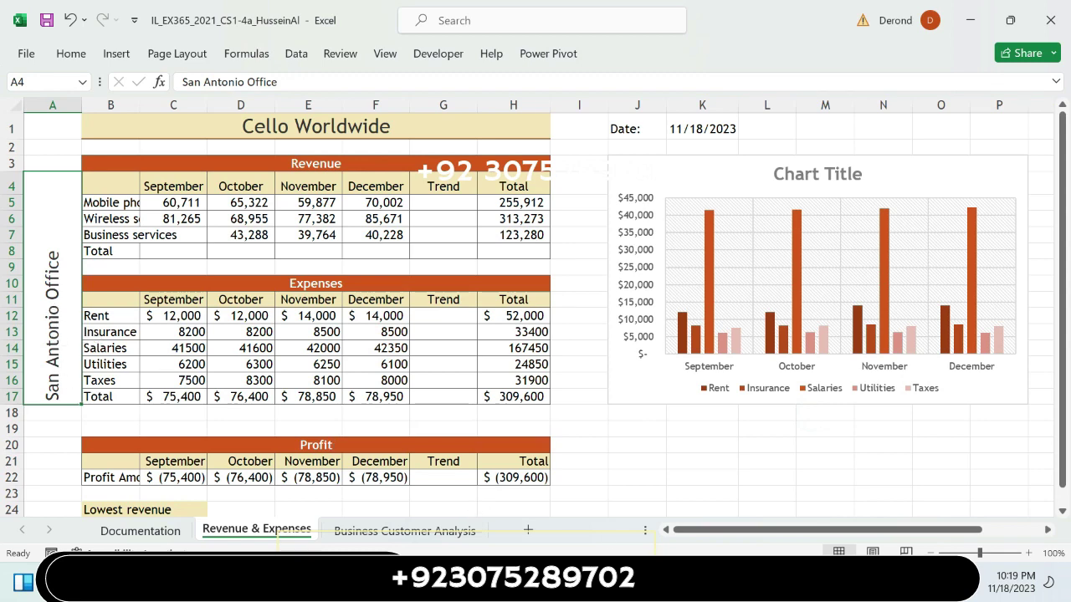
pyautogui.moveTo(728, 585)
pyautogui.click(728, 494)
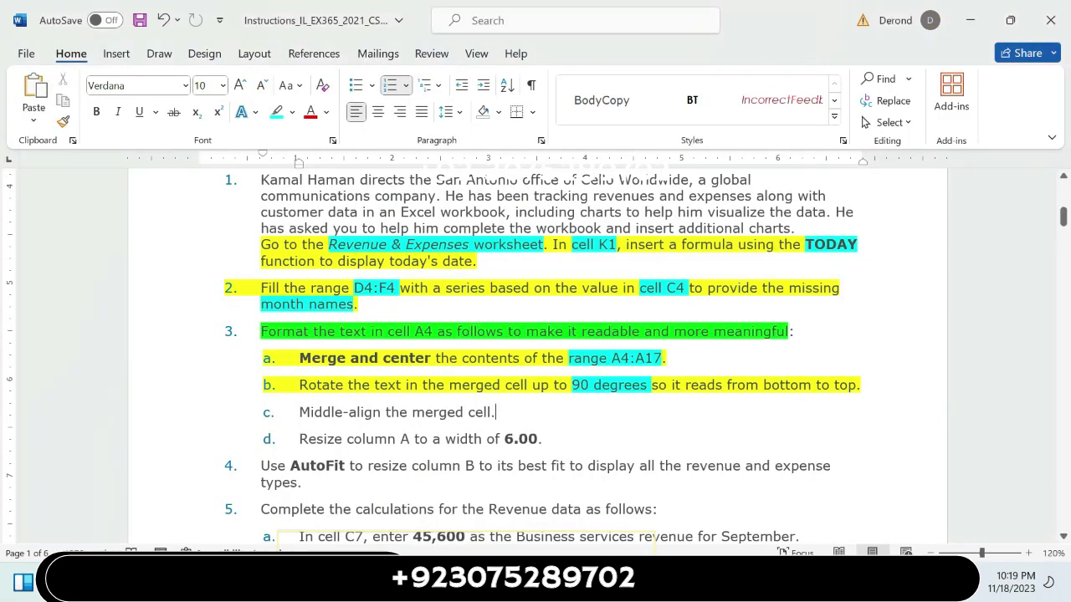
# Highlight the full text of step 3c in yellow
pyautogui.click(638, 403)
pyautogui.moveTo(299, 412); pyautogui.dragTo(501, 413)
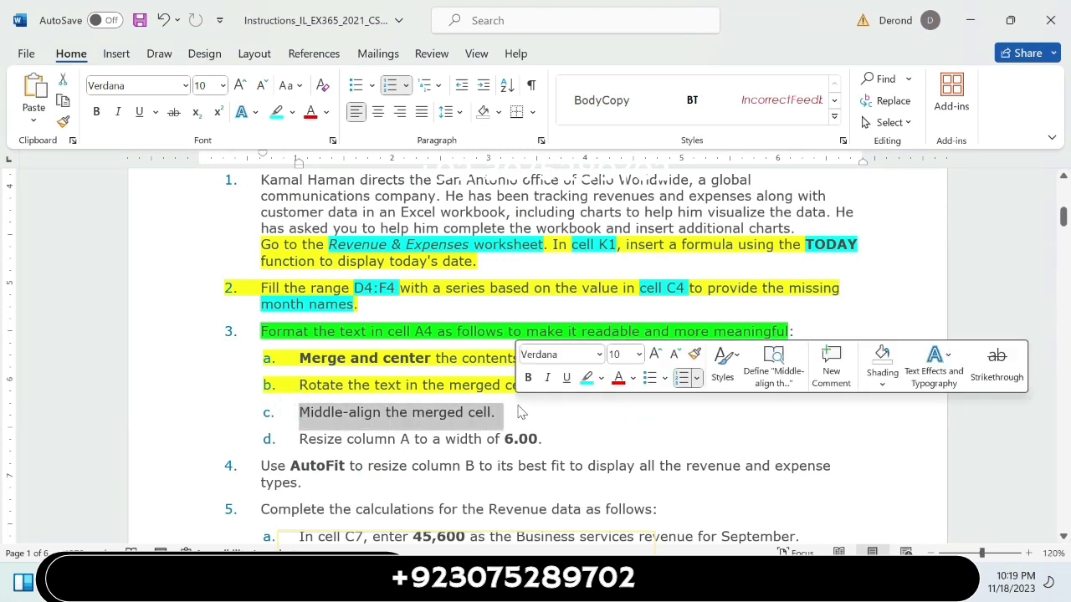
pyautogui.click(600, 377)
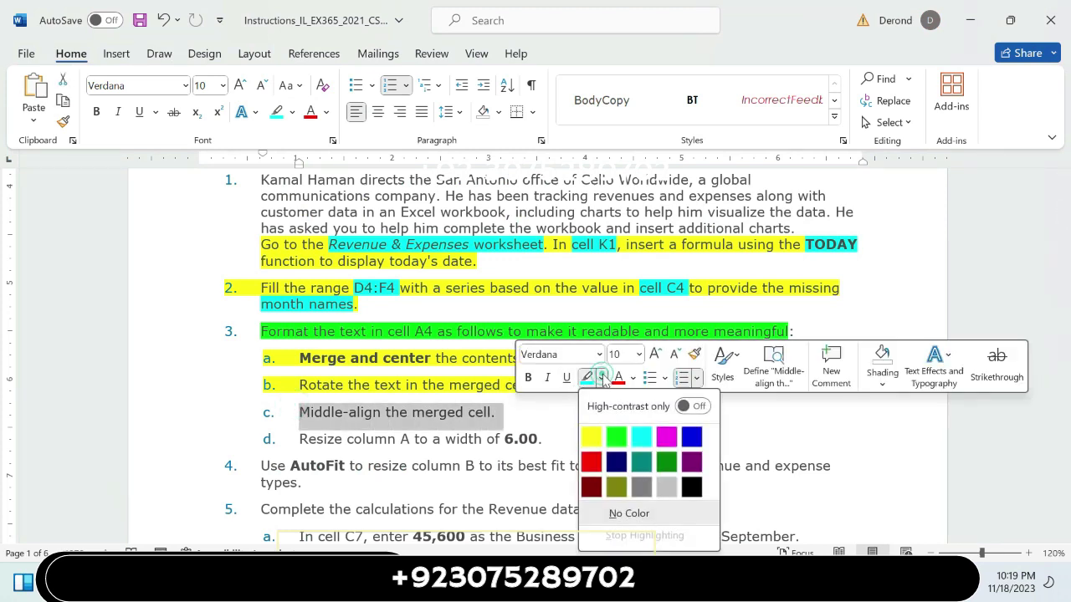
pyautogui.click(608, 432)
pyautogui.click(598, 437)
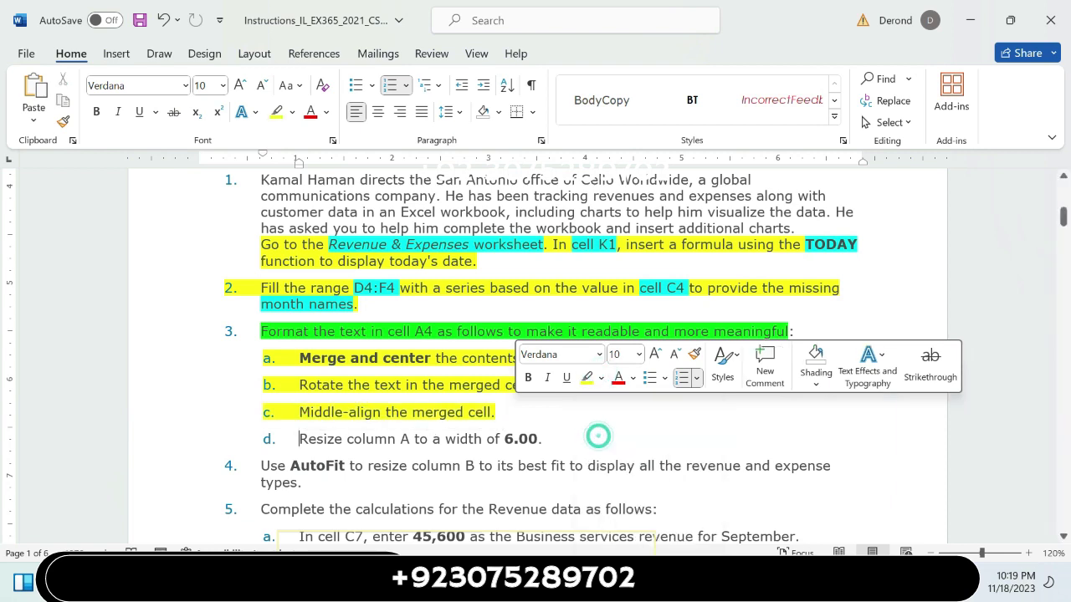
# Highlight 'Middle-align' in step 3c in turquoise, then switch back to Excel
pyautogui.click(556, 416)
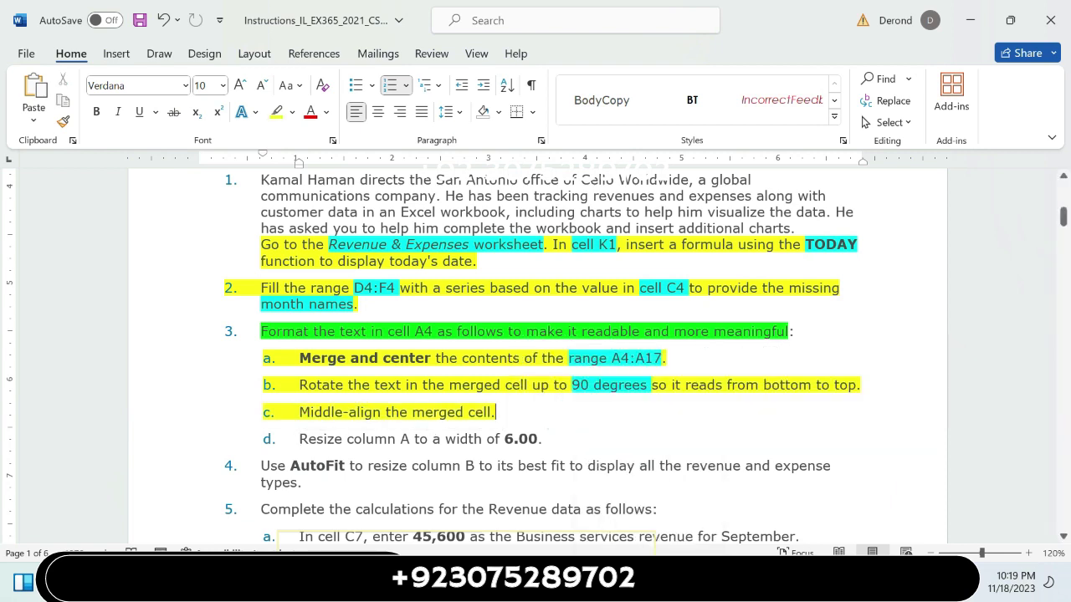
pyautogui.moveTo(382, 413); pyautogui.dragTo(299, 413)
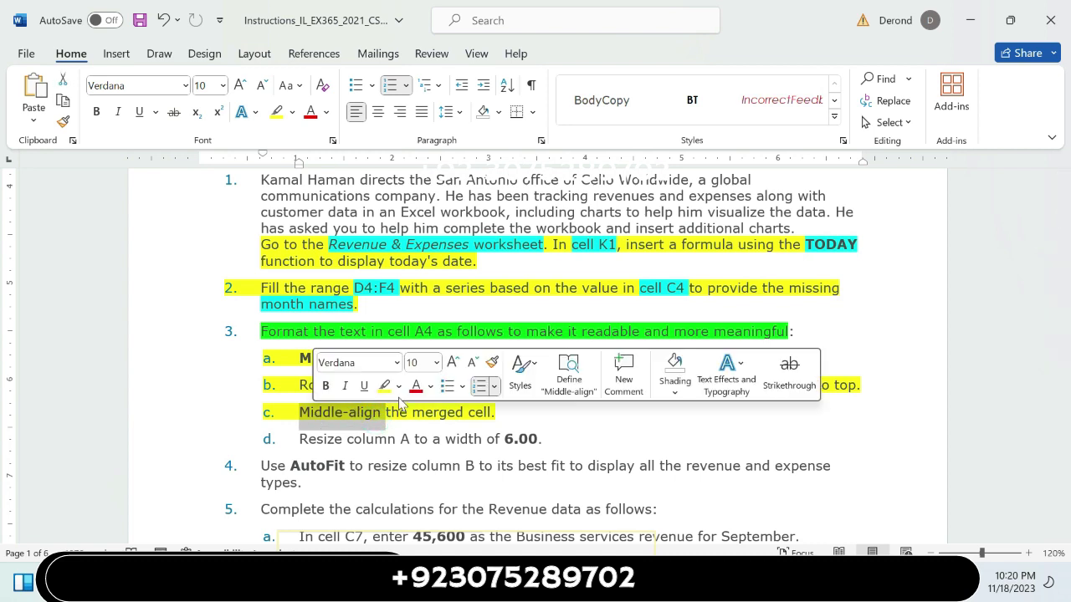
pyautogui.click(399, 385)
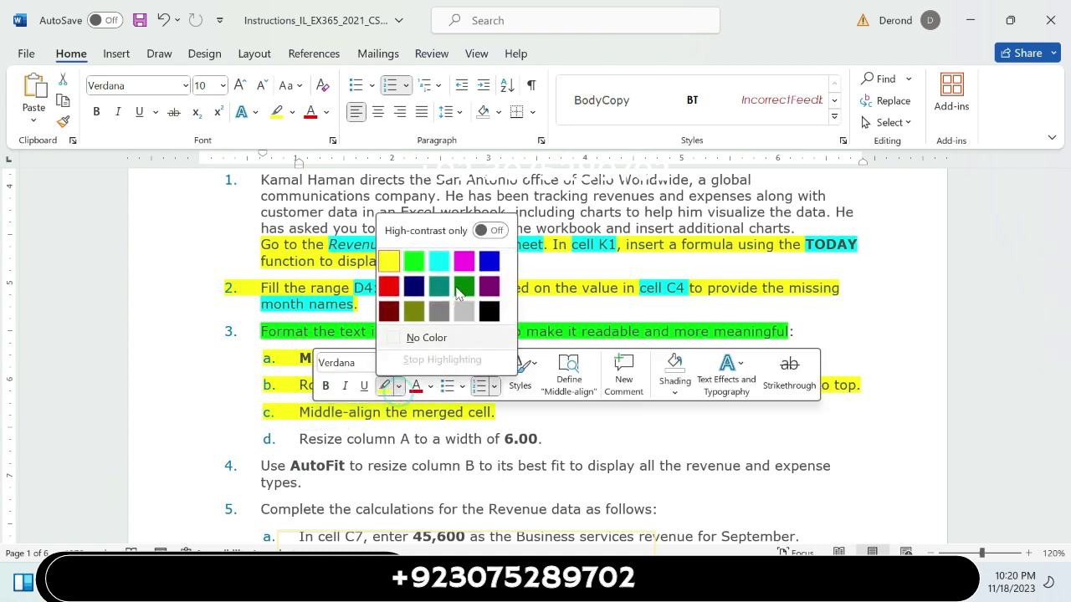
pyautogui.click(439, 262)
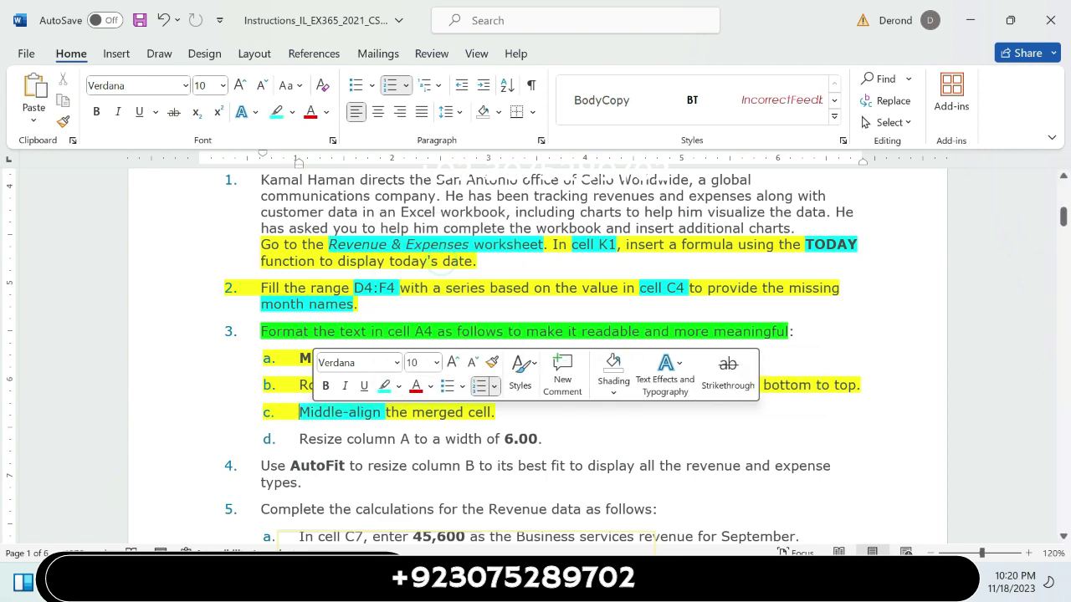
pyautogui.click(579, 427)
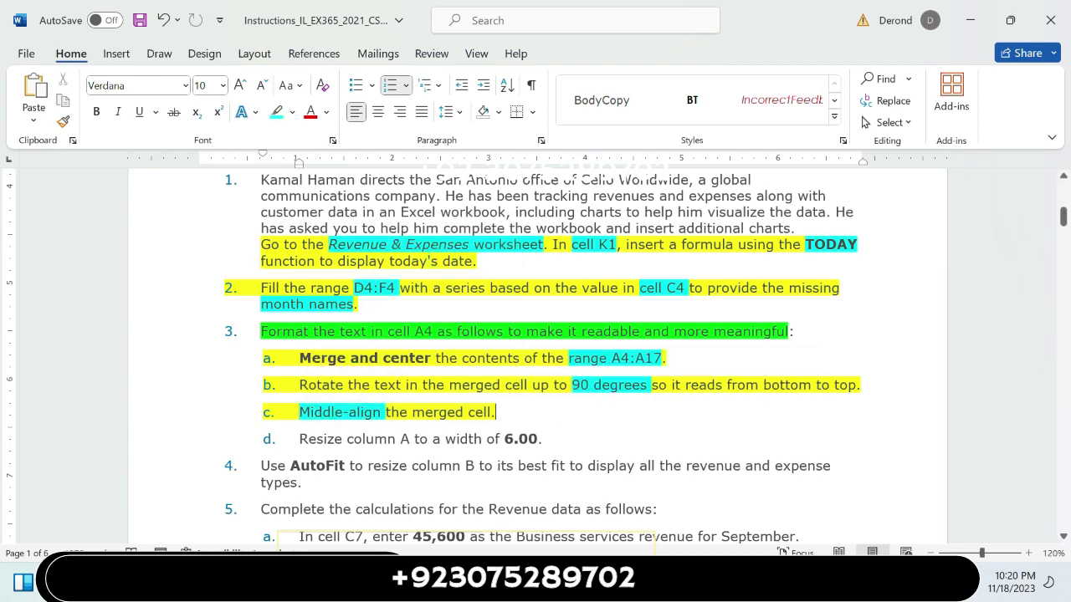
pyautogui.hotkey('alt', 'Tab')
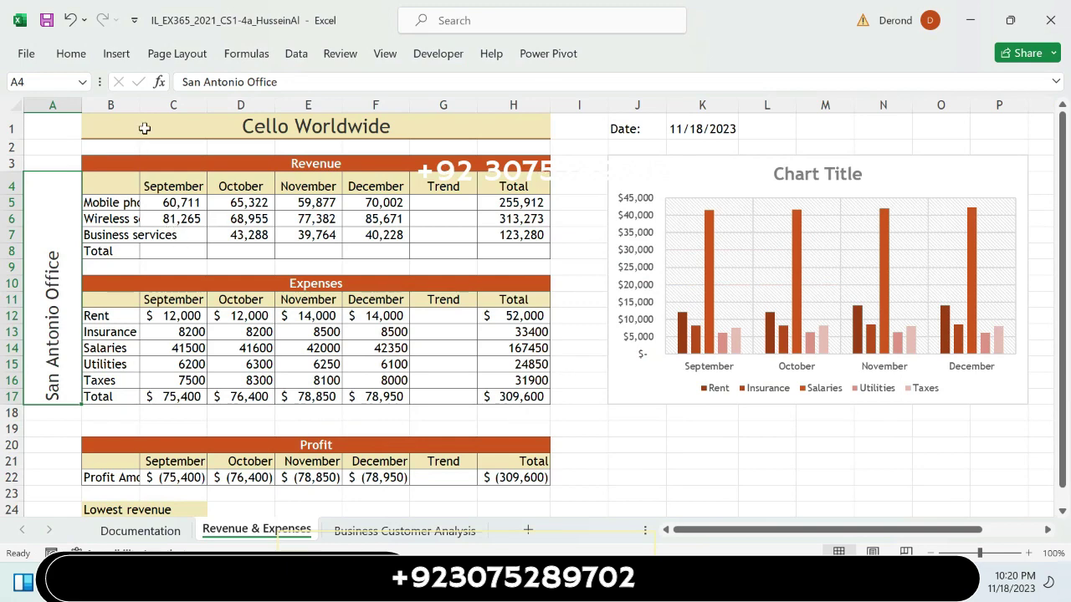
# Middle-align the rotated 'San Antonio Office' text vertically in merged cell A4
pyautogui.click(69, 54)
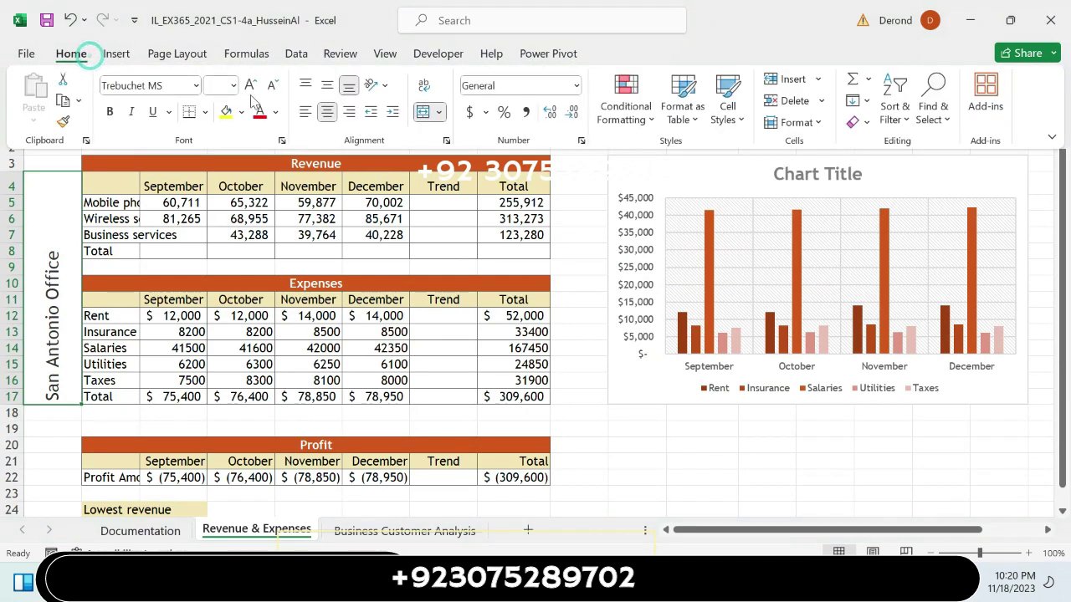
pyautogui.click(326, 87)
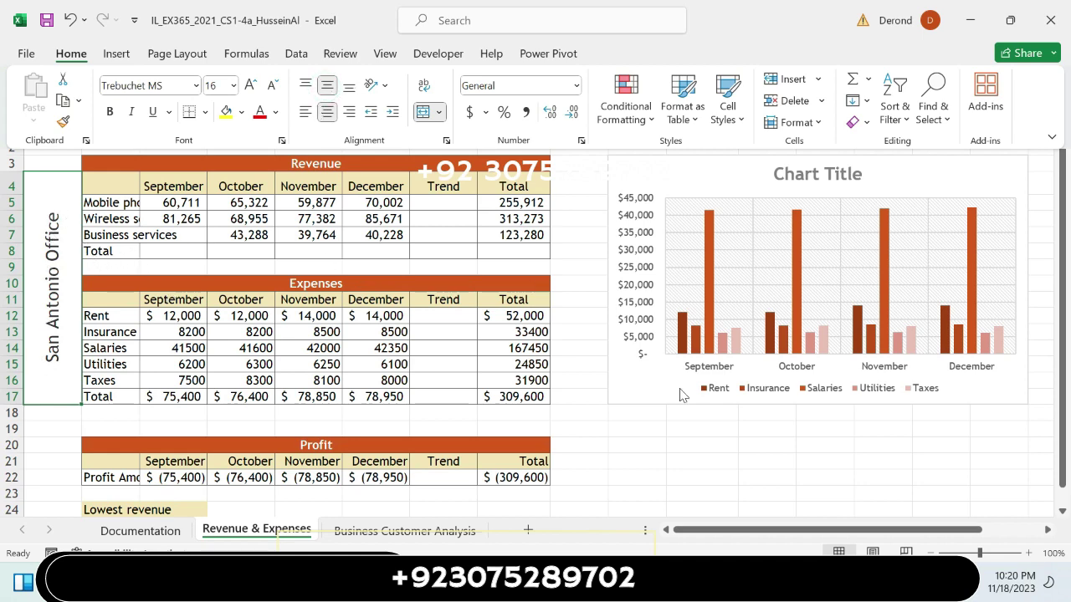
# Back in Word, highlight all of step 3d in yellow
pyautogui.hotkey('alt', 'Tab')
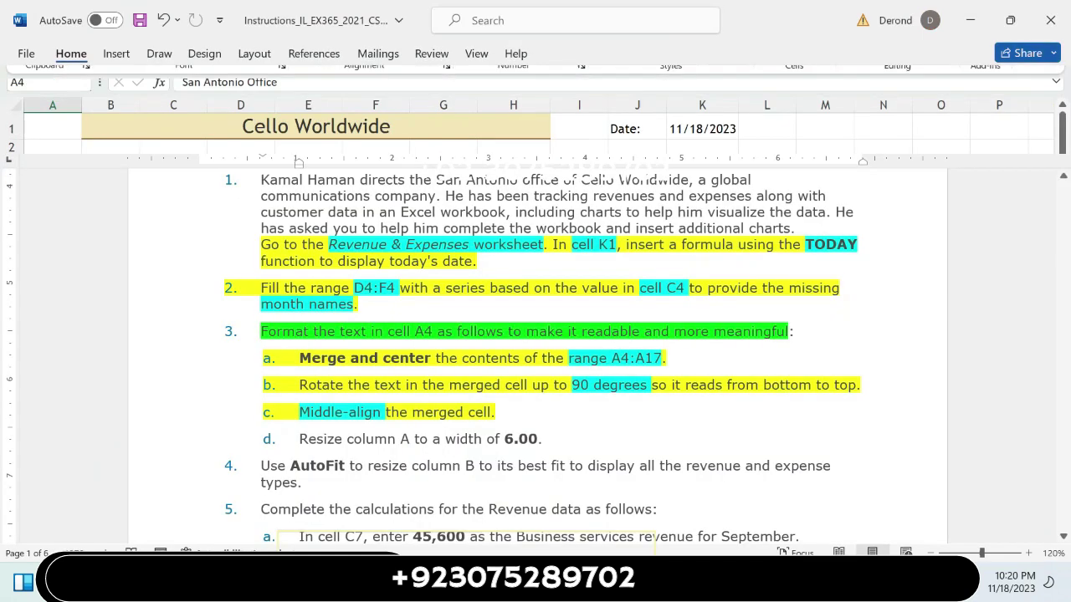
pyautogui.click(593, 464)
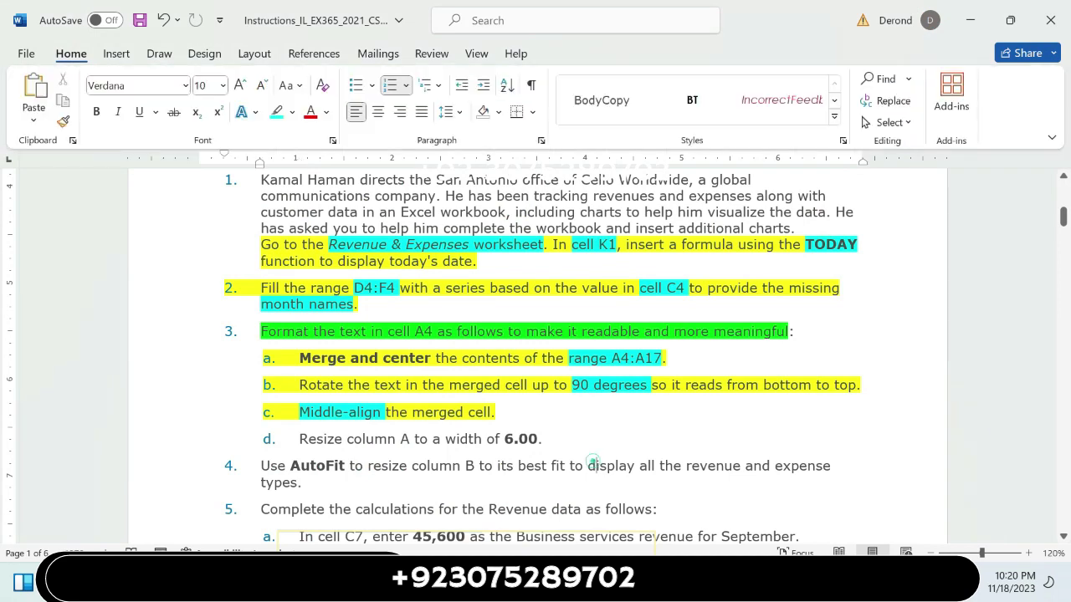
pyautogui.moveTo(299, 438); pyautogui.dragTo(550, 444)
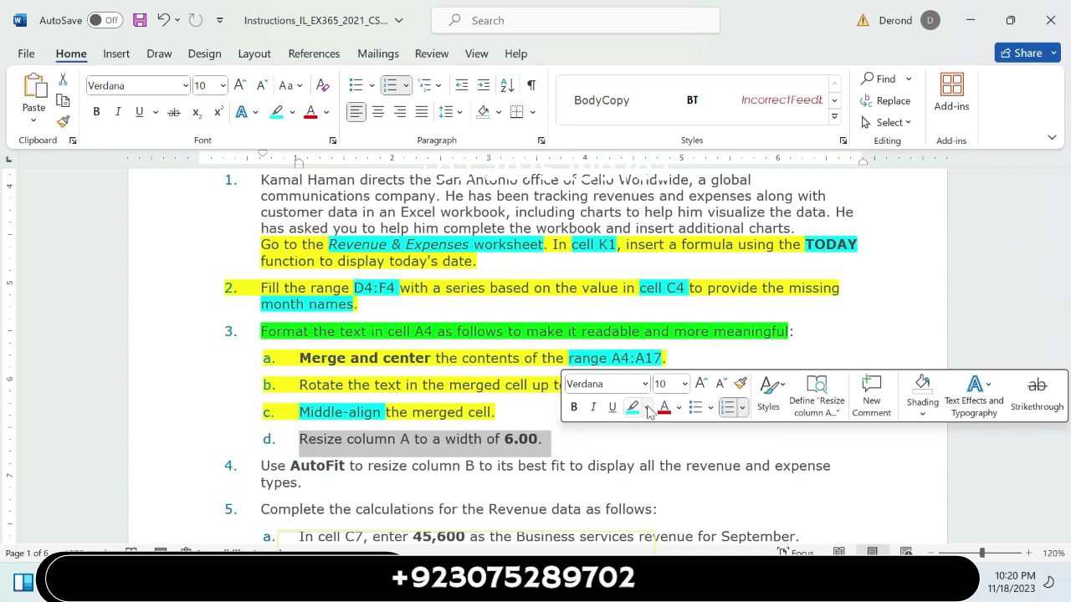
pyautogui.click(647, 408)
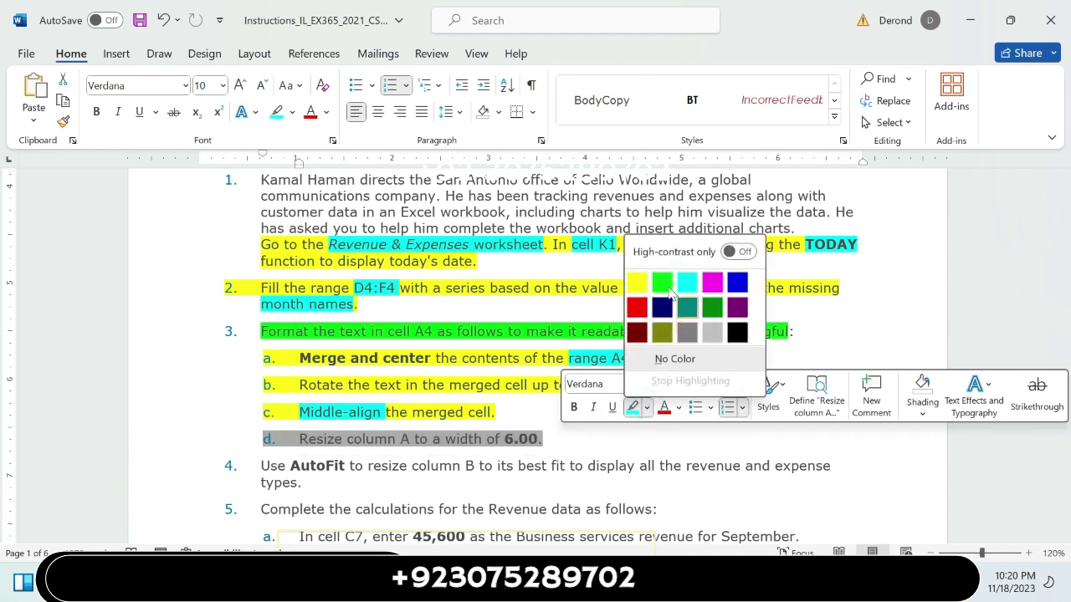
pyautogui.click(638, 281)
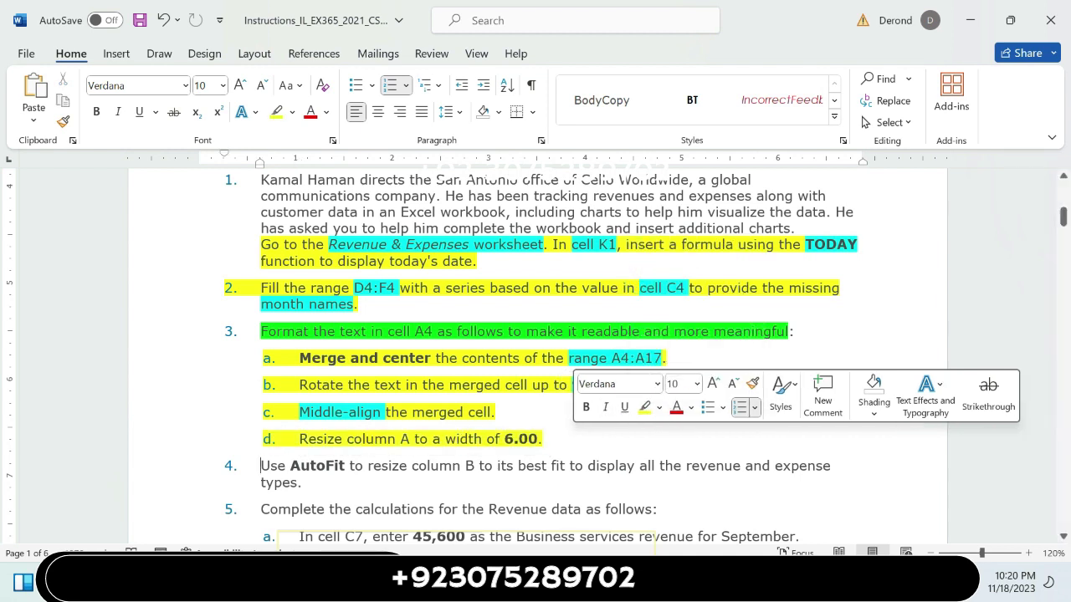
# Highlight '6.00' and 'column A' in step 3d in turquoise, then return to Excel
pyautogui.doubleClick(520, 439)
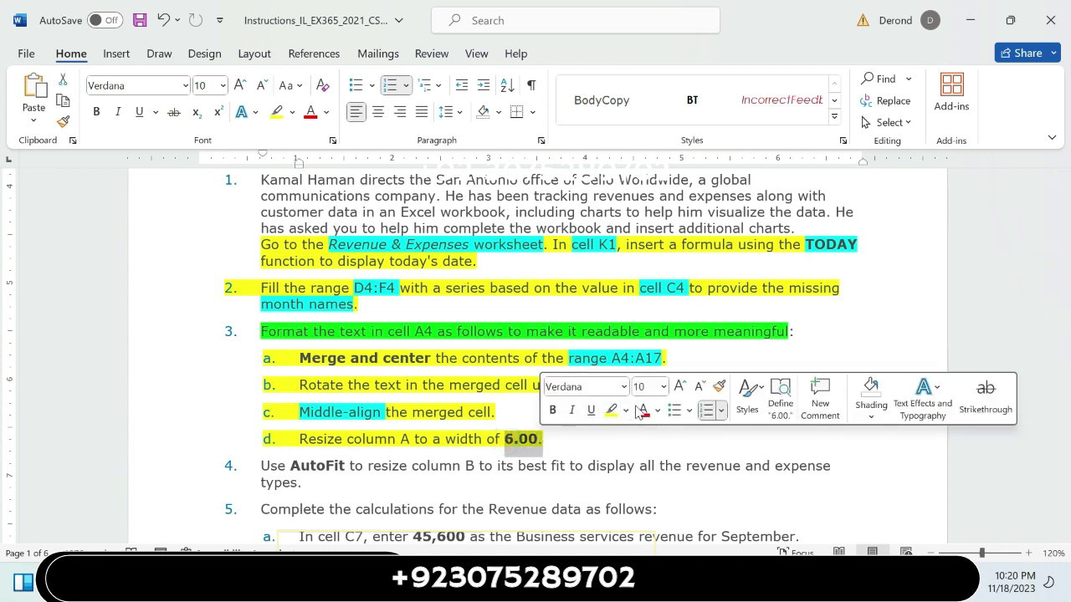
pyautogui.click(625, 410)
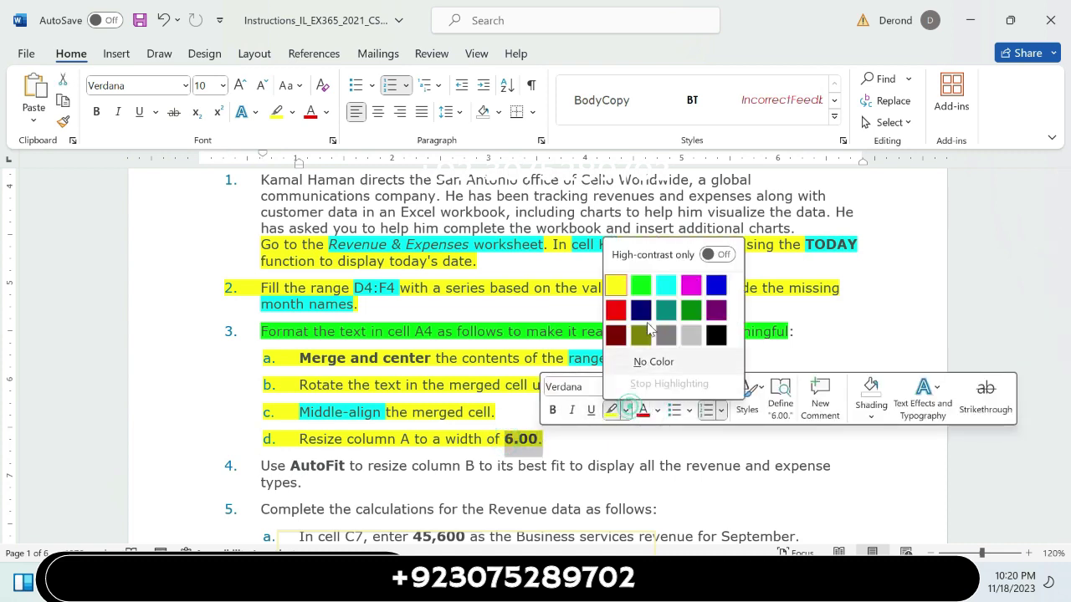
pyautogui.click(667, 285)
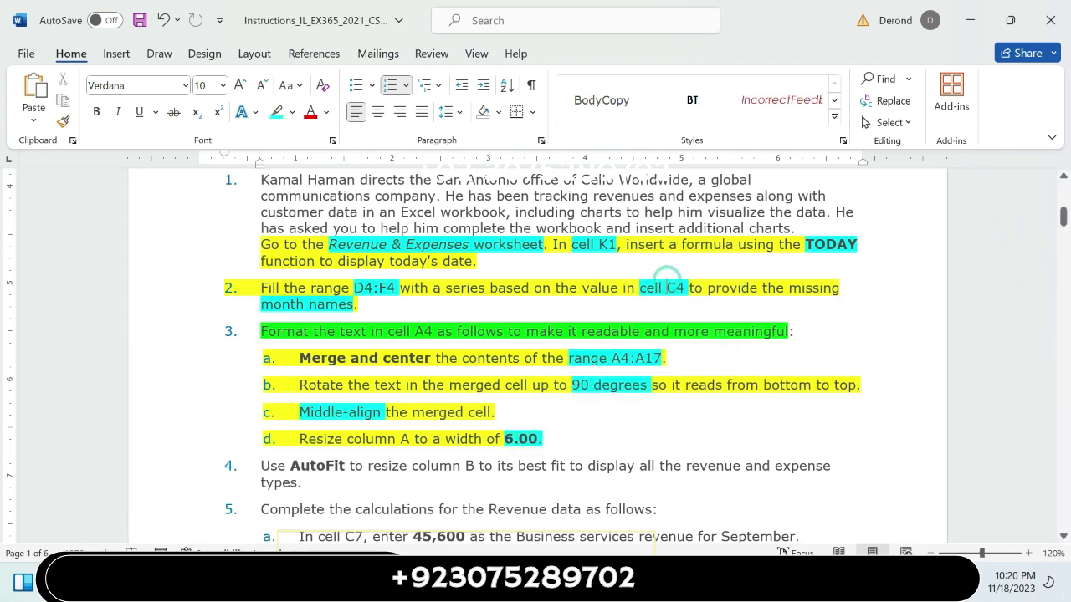
pyautogui.moveTo(542, 439); pyautogui.dragTo(446, 439)
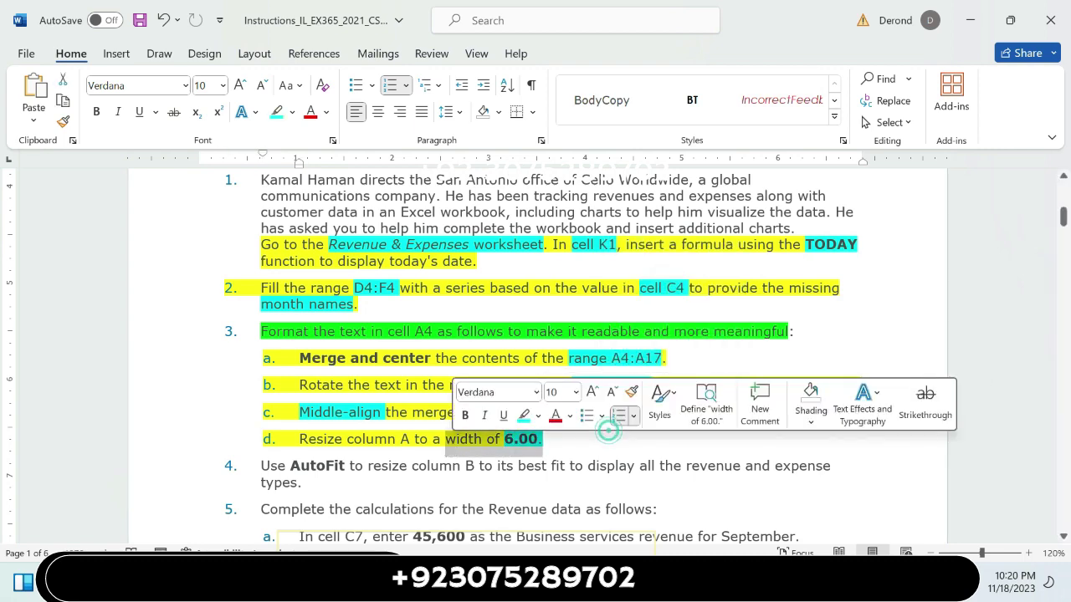
pyautogui.click(572, 439)
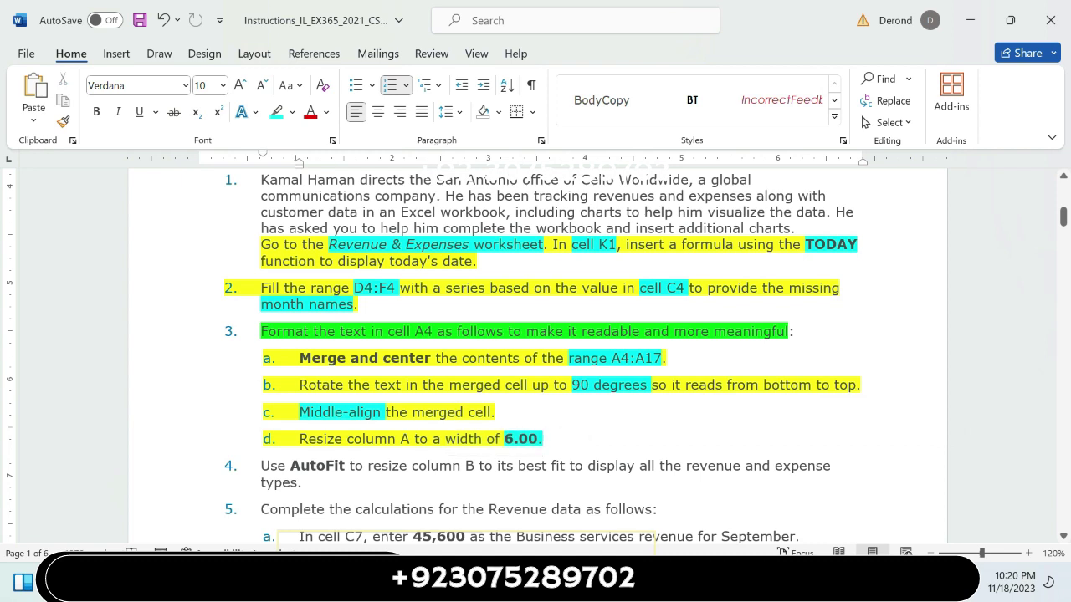
pyautogui.moveTo(414, 440); pyautogui.dragTo(347, 439)
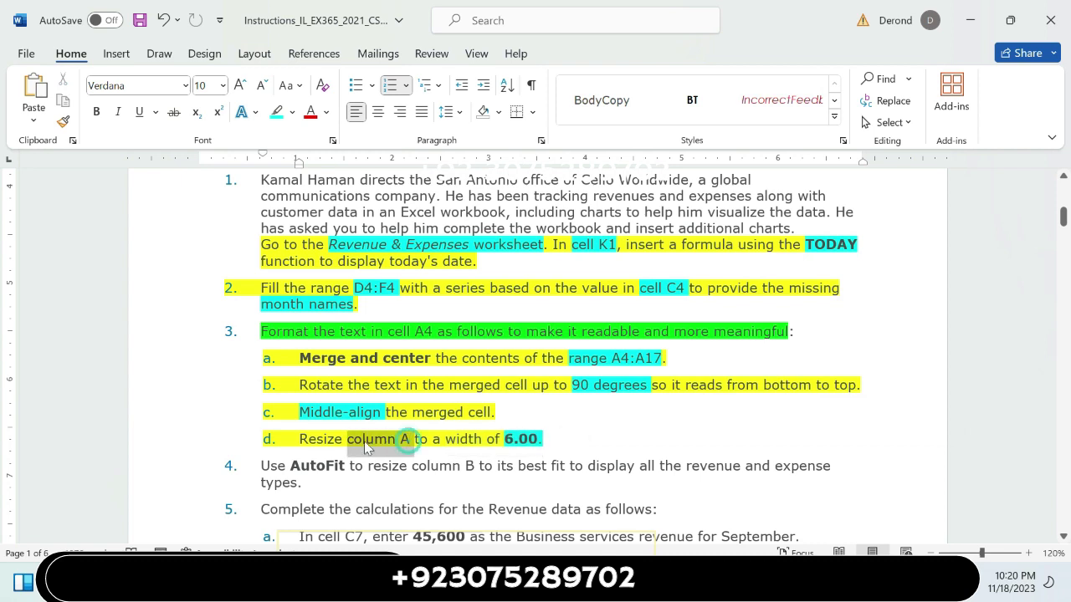
pyautogui.click(434, 414)
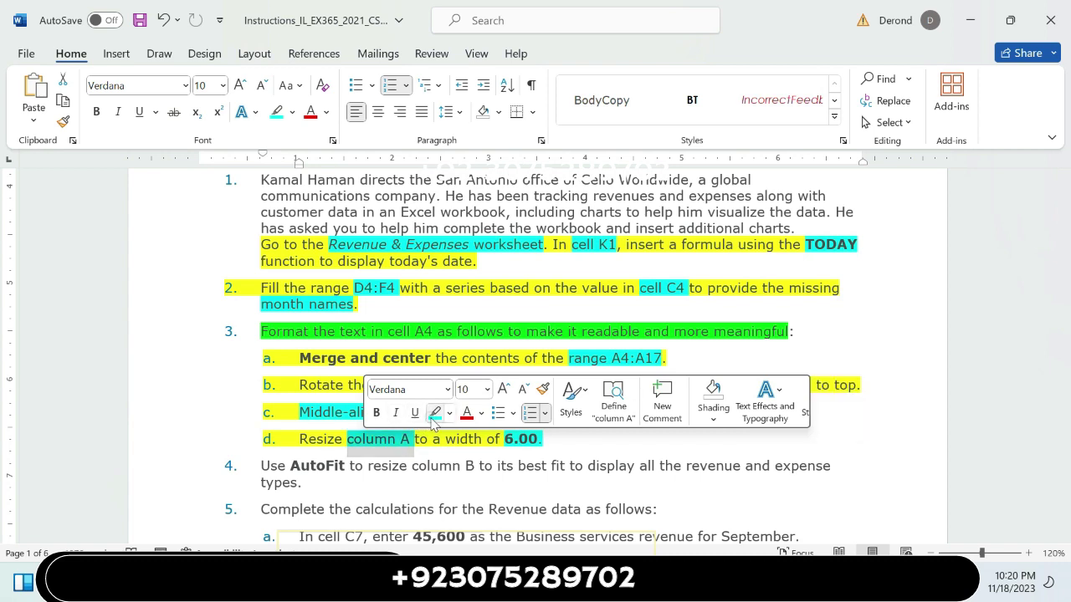
pyautogui.click(523, 441)
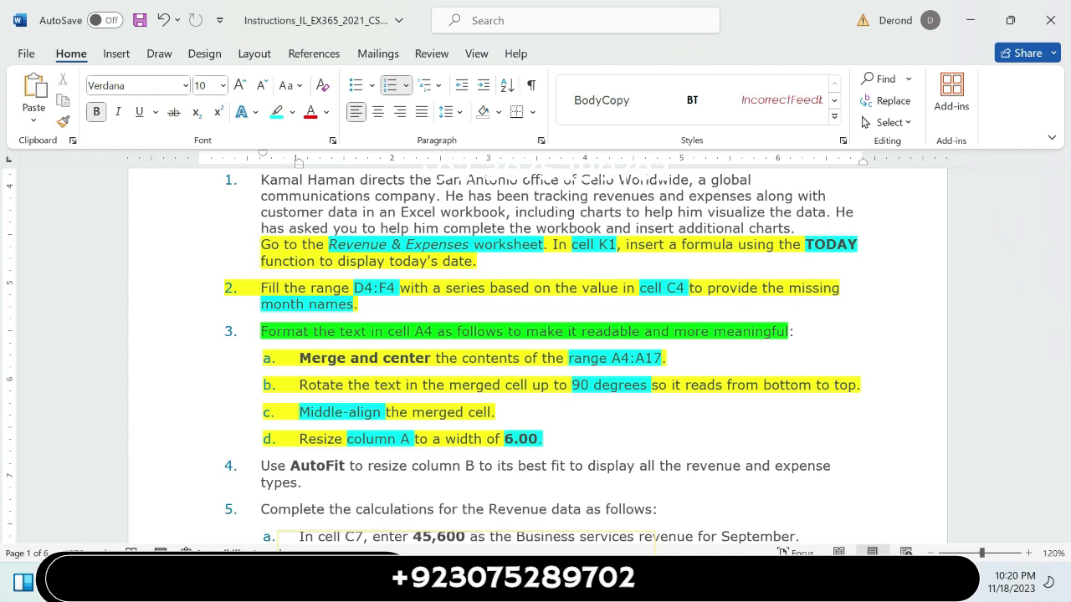
pyautogui.hotkey('alt', 'Tab')
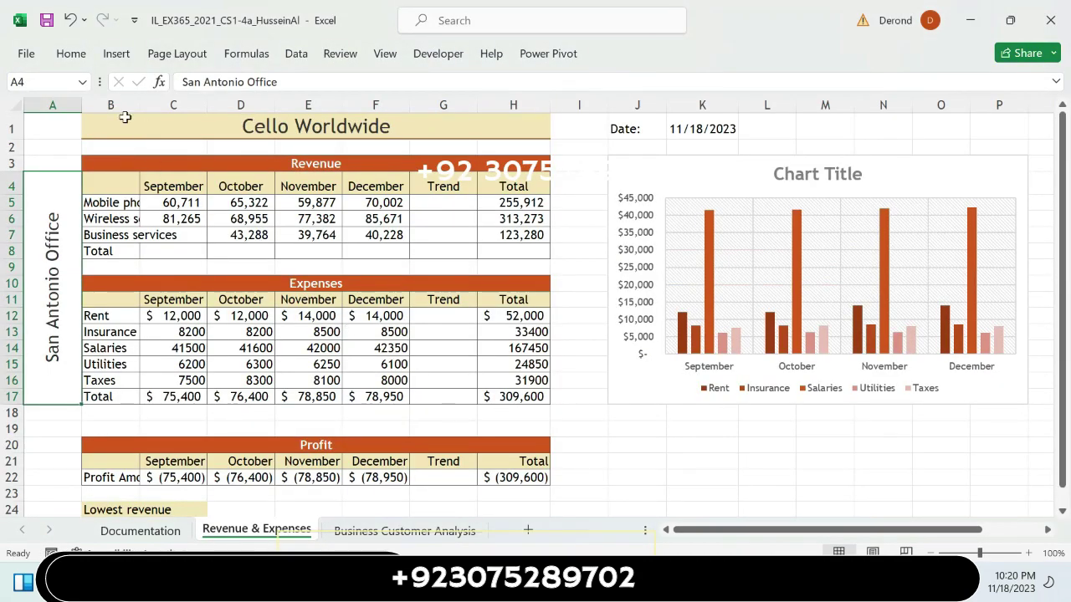
# Narrow column A to a width of exactly 6.00, then switch back to Word
pyautogui.moveTo(80, 105); pyautogui.dragTo(67, 108)
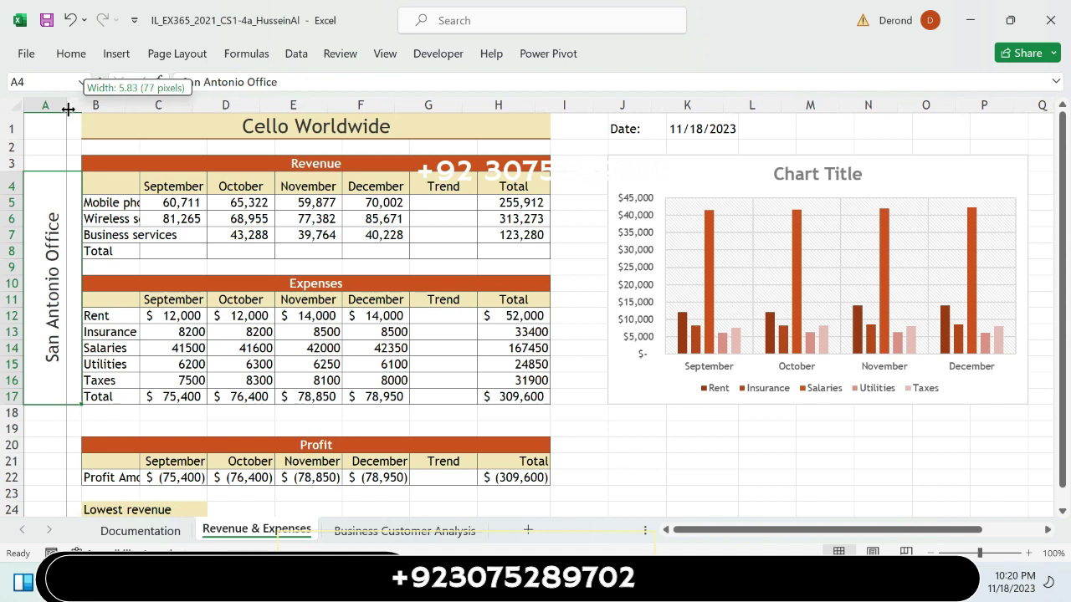
pyautogui.moveTo(69, 109); pyautogui.dragTo(69, 109)
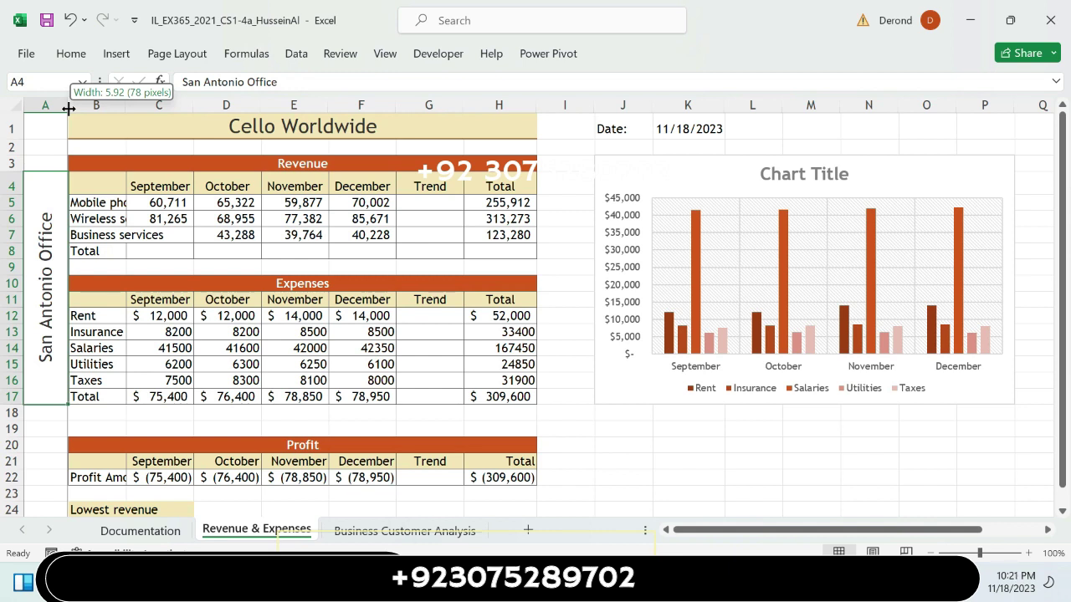
pyautogui.moveTo(70, 108); pyautogui.dragTo(69, 108)
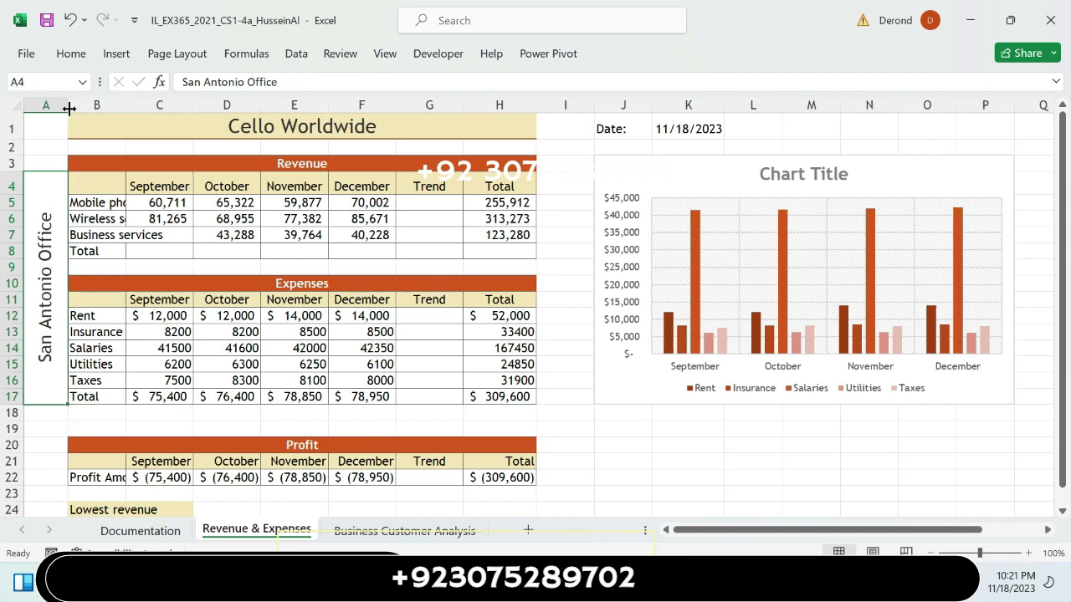
pyautogui.click(69, 109)
pyautogui.hotkey('alt', 'Tab')
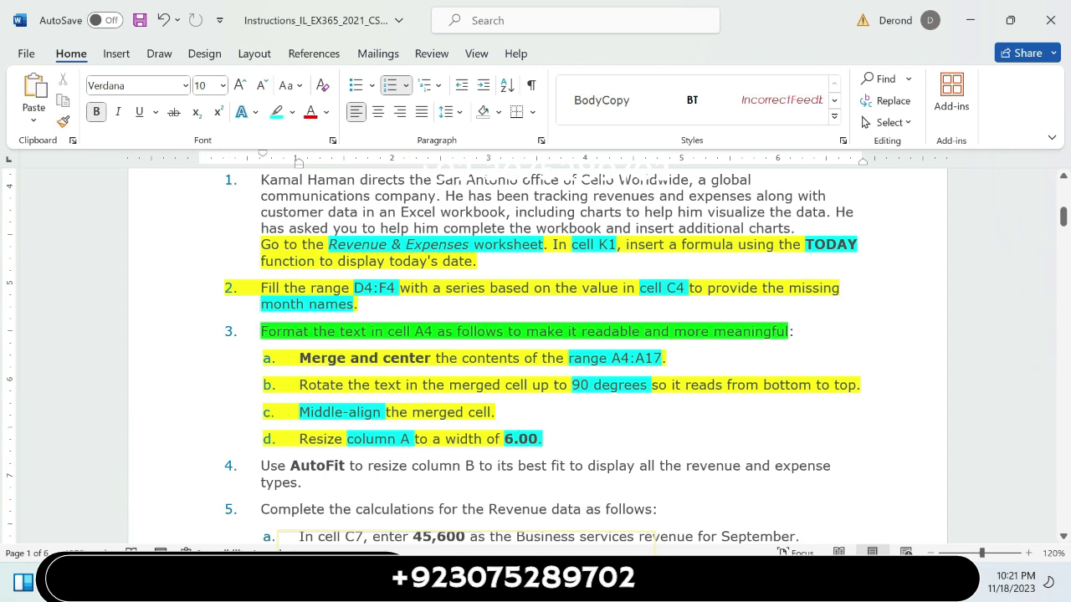
# Highlight the whole of step 4 in yellow
pyautogui.tripleClick(256, 458)
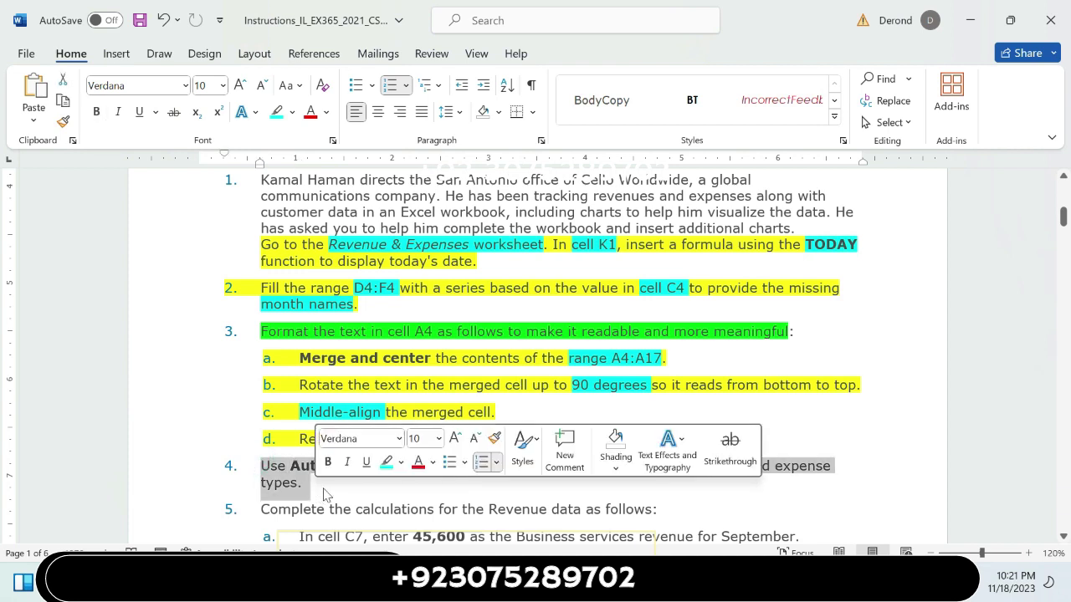
pyautogui.click(401, 462)
pyautogui.click(391, 336)
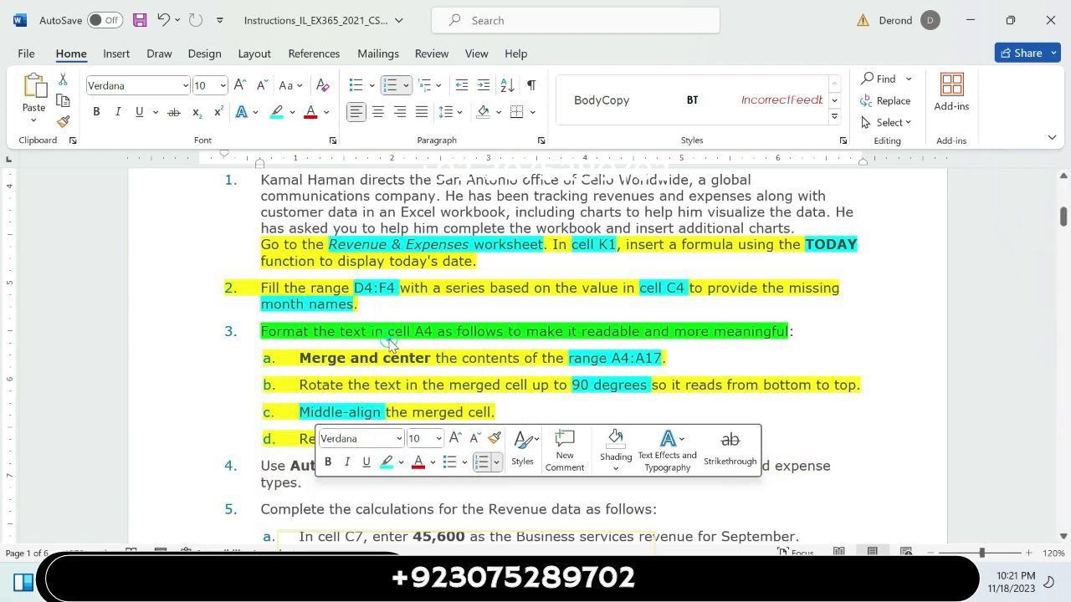
pyautogui.click(427, 489)
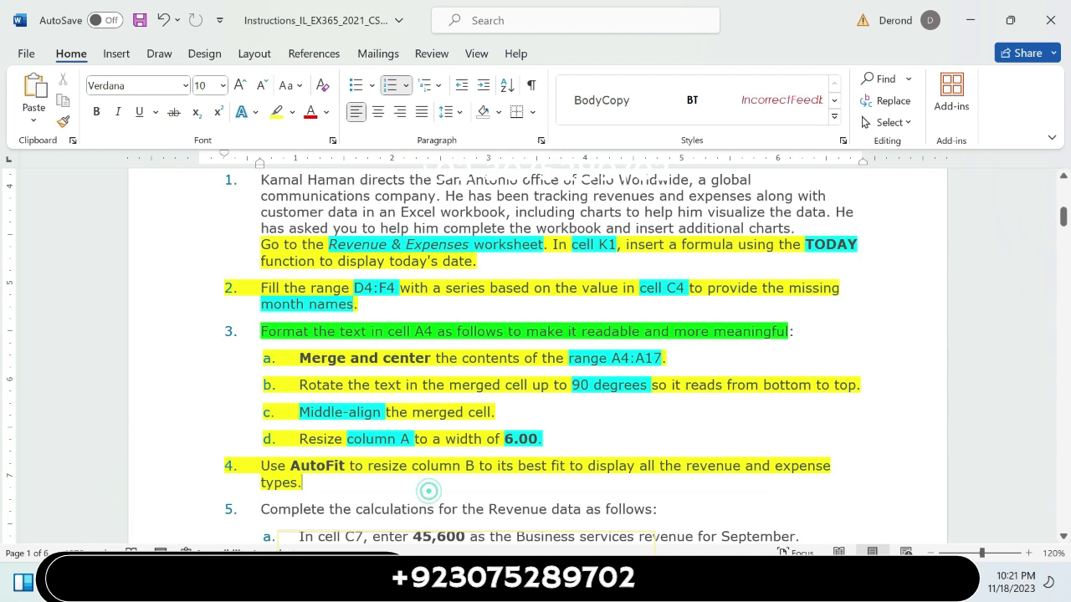
# Highlight 'column B' and 'AutoFit' in step 4 in turquoise, then return to Excel
pyautogui.click(344, 463)
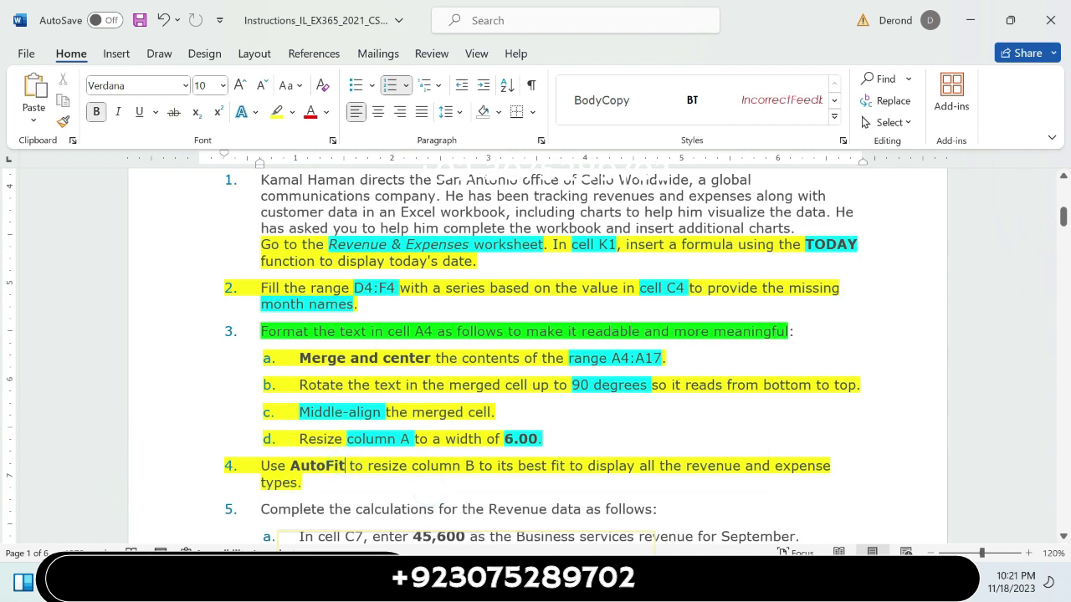
pyautogui.moveTo(478, 466); pyautogui.dragTo(413, 466)
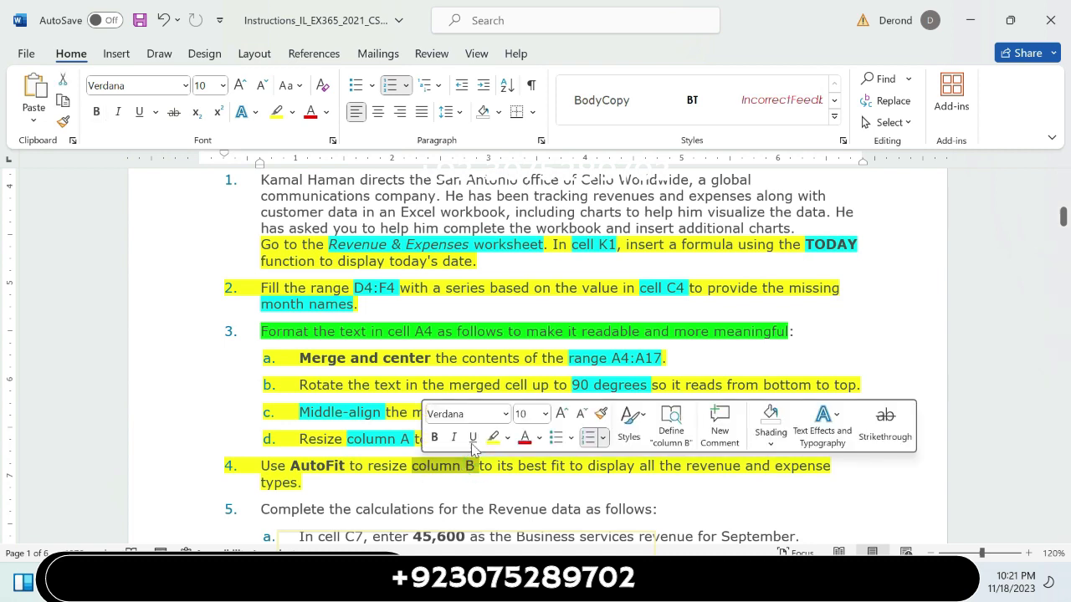
pyautogui.click(507, 437)
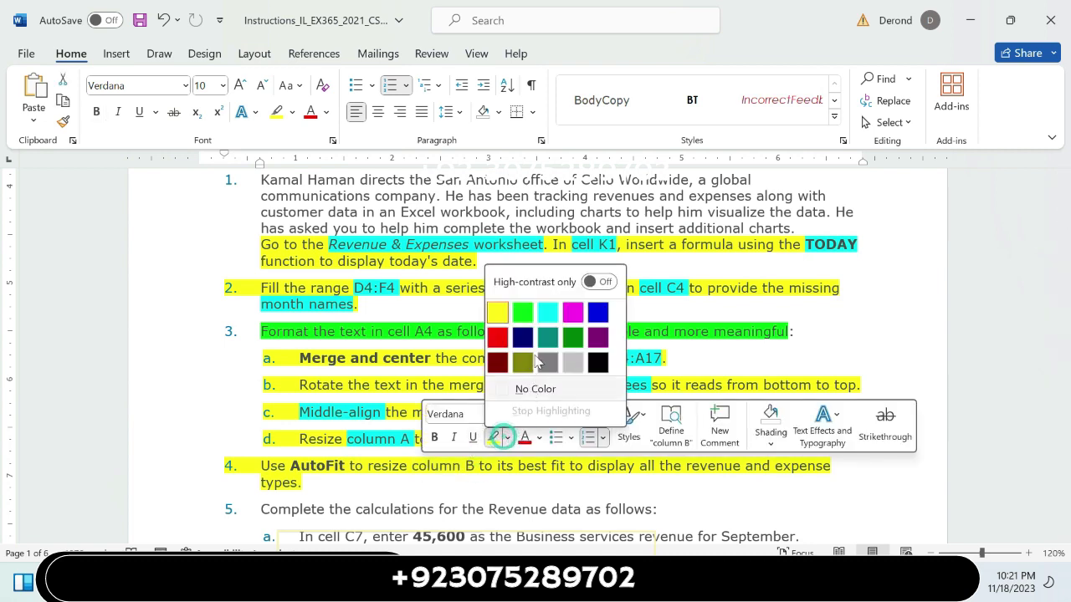
pyautogui.click(547, 311)
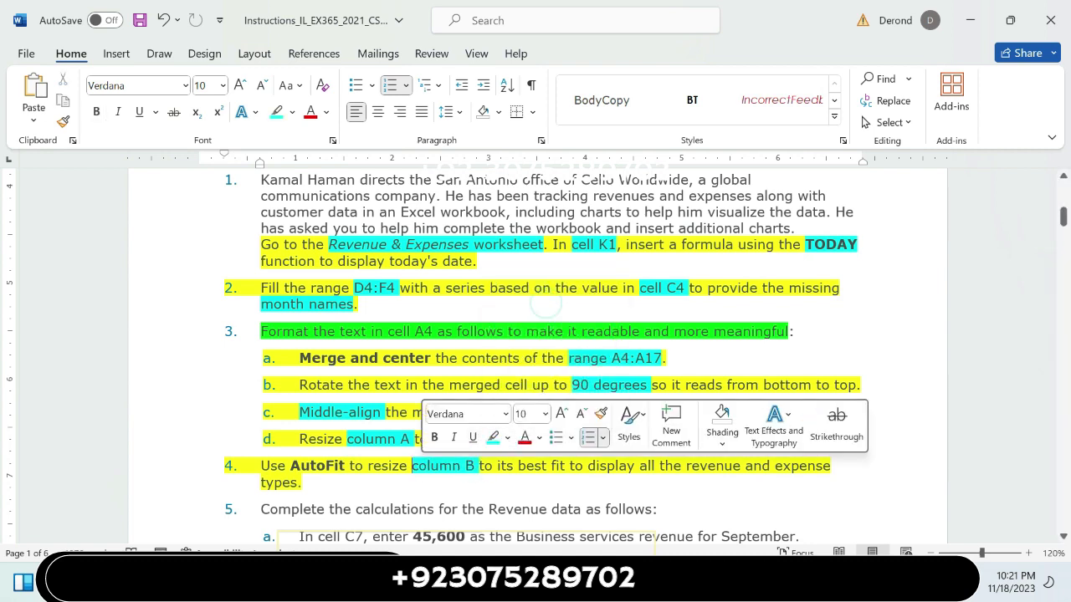
pyautogui.moveTo(344, 466); pyautogui.dragTo(290, 466)
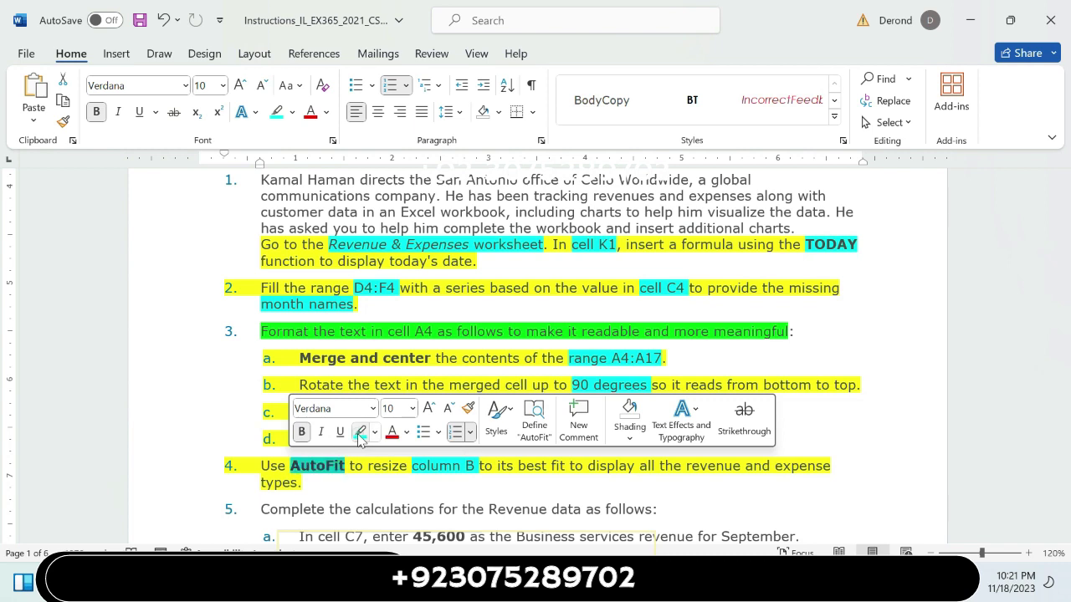
pyautogui.click(358, 431)
pyautogui.click(411, 497)
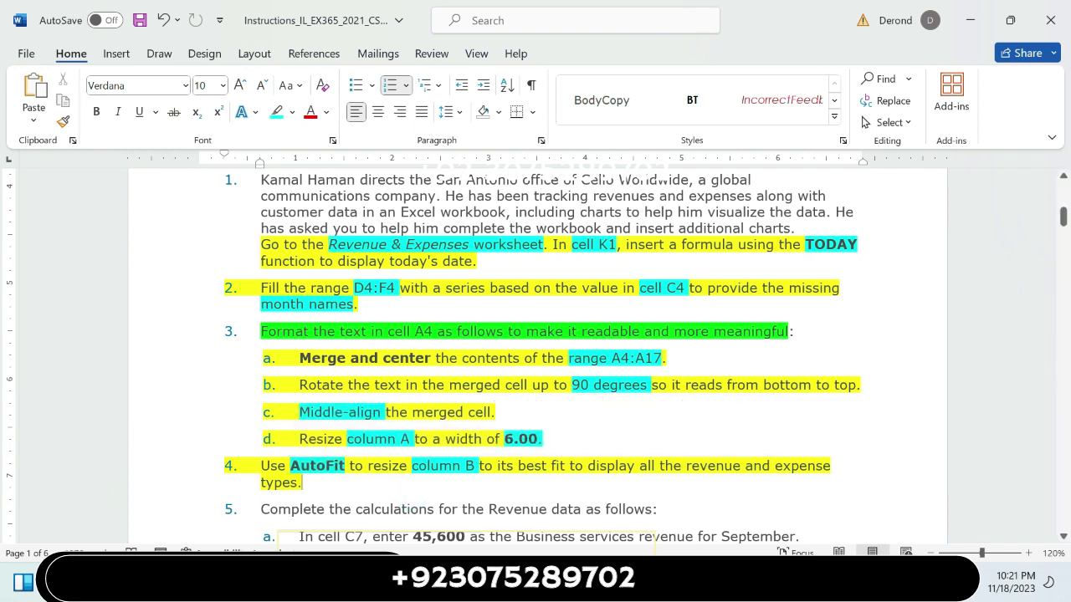
pyautogui.hotkey('alt', 'Tab')
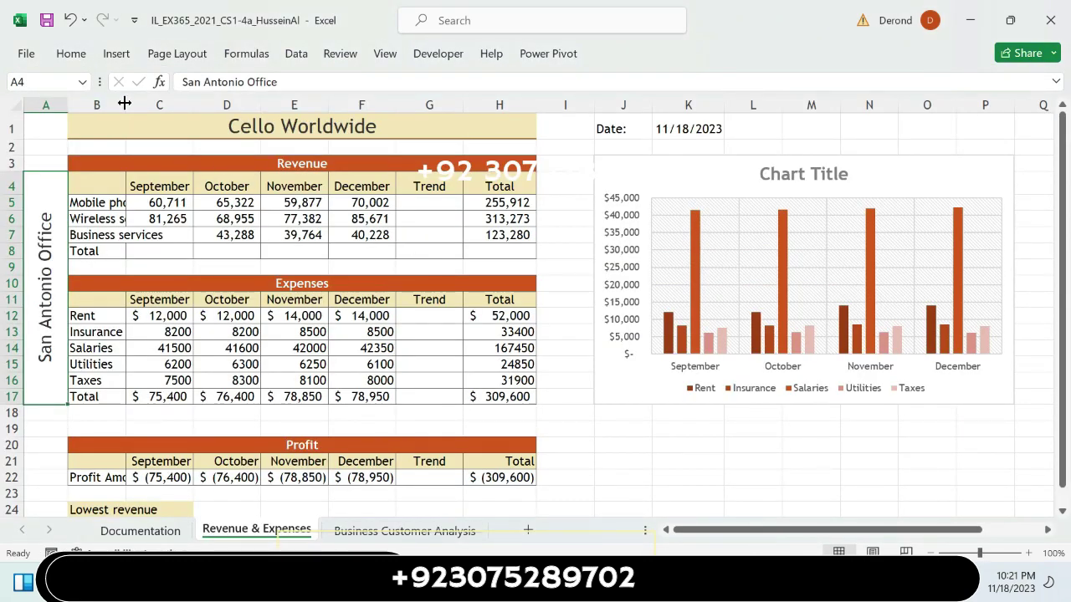
# AutoFit column B to a width of 14.25 so every revenue and expense label shows
pyautogui.doubleClick(124, 102)
pyautogui.click(130, 100)
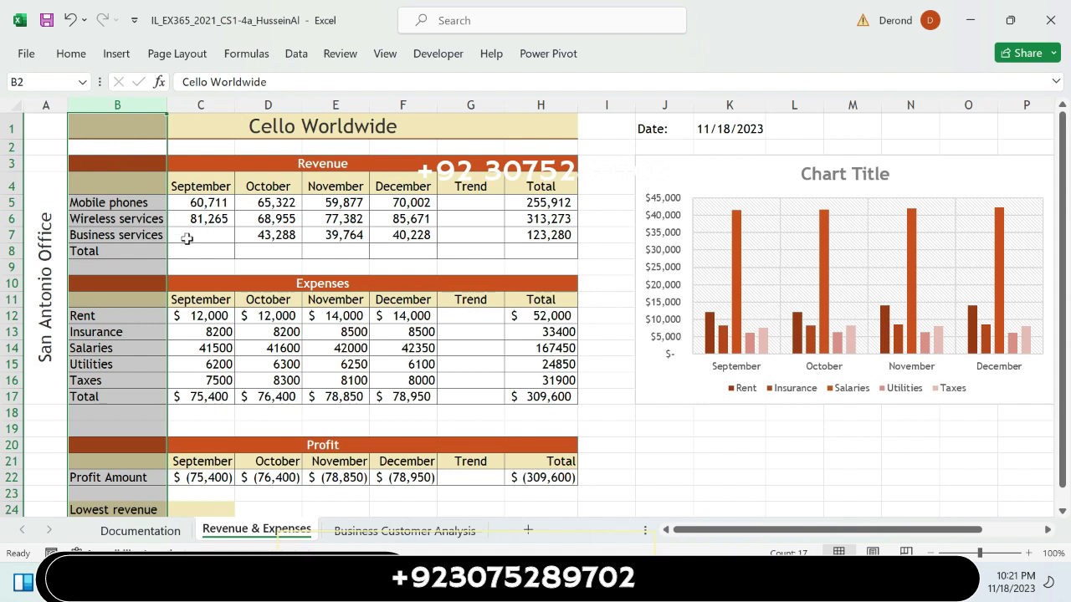
pyautogui.click(229, 251)
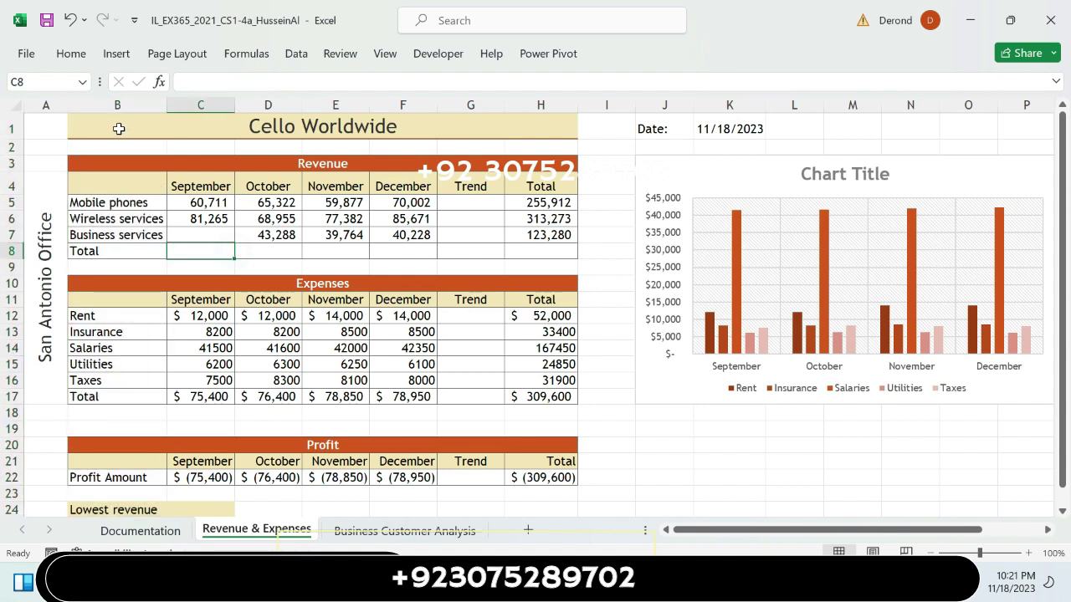
# Check column A's 6.00 width and the merged and C7 cells, then return to Word
pyautogui.click(60, 118)
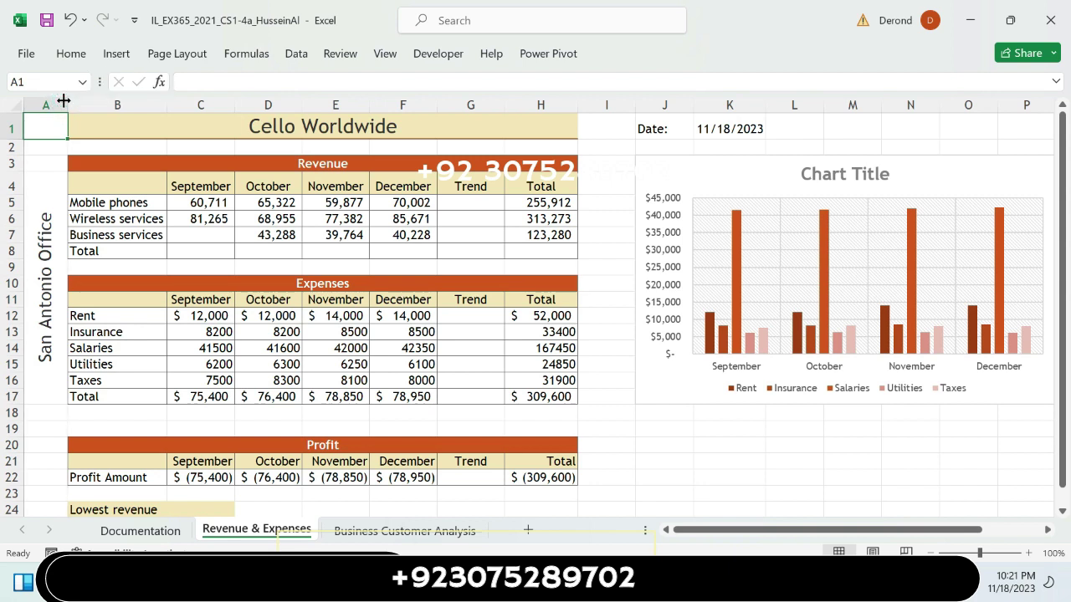
pyautogui.moveTo(64, 100); pyautogui.dragTo(63, 100)
pyautogui.click(167, 106)
pyautogui.click(58, 218)
pyautogui.click(201, 237)
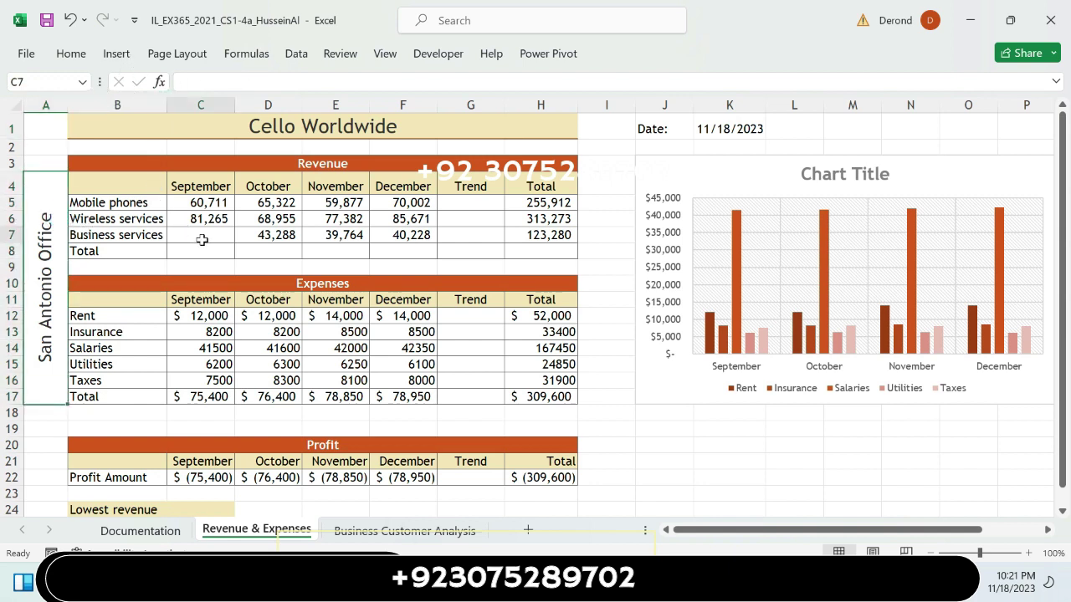
pyautogui.click(59, 189)
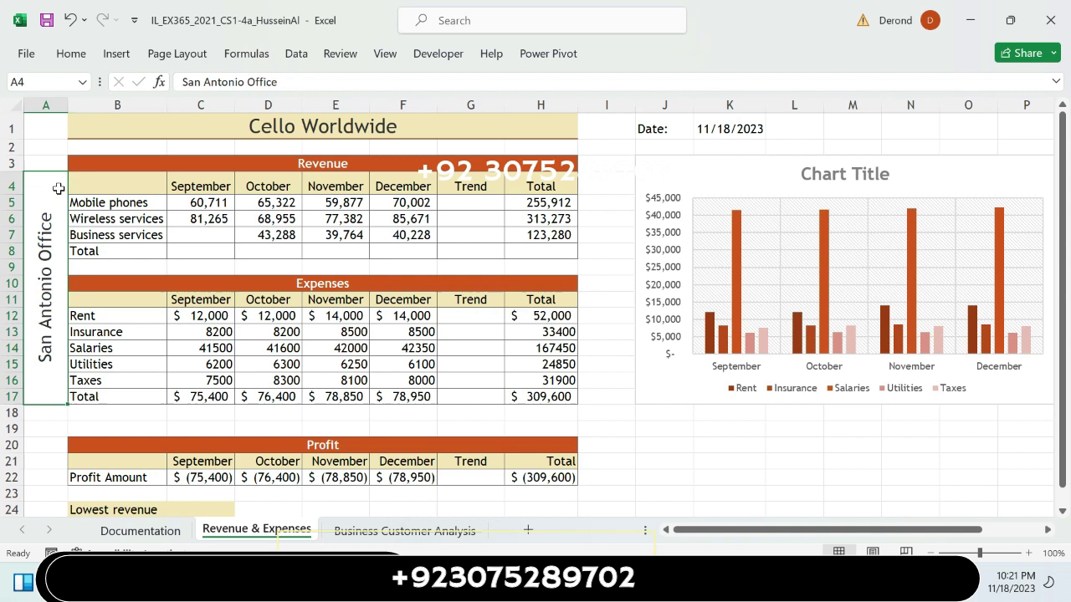
pyautogui.click(122, 166)
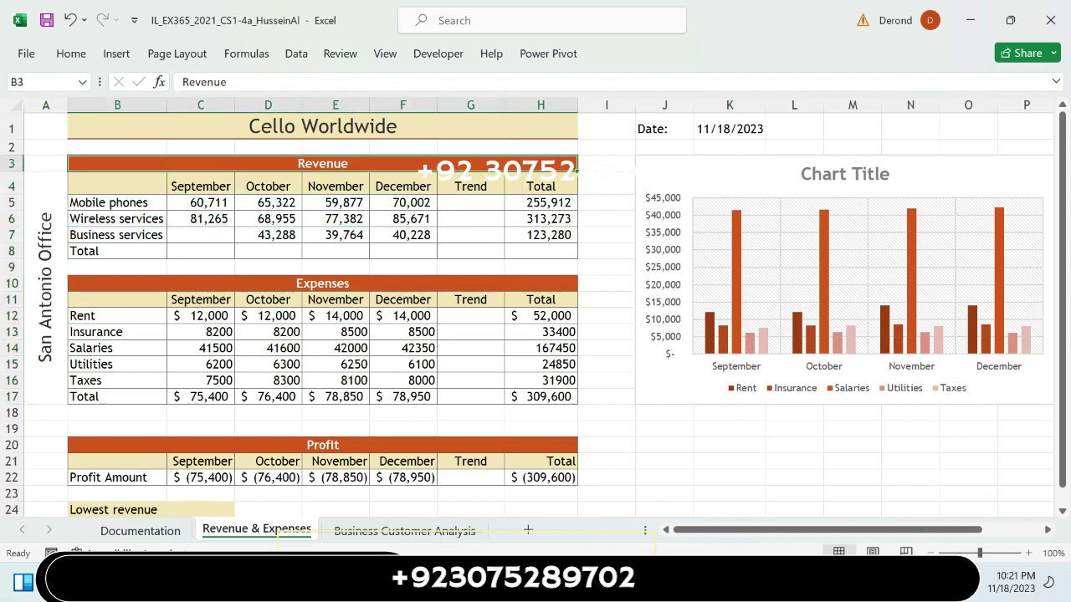
pyautogui.hotkey('alt', 'Tab')
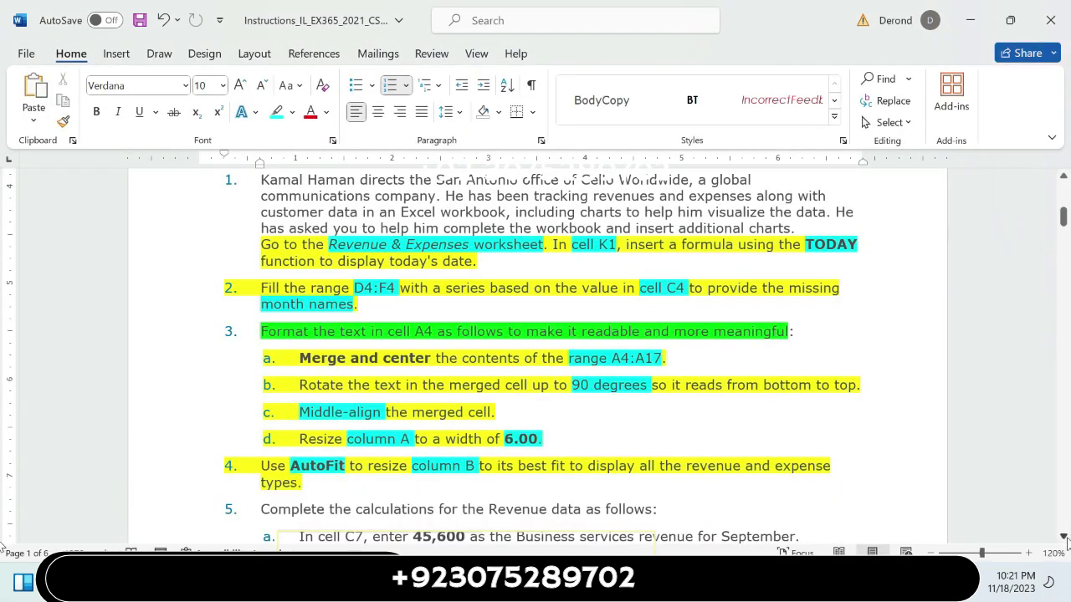
# Scroll down to step 5 and highlight its introductory line in green
pyautogui.scroll(-1, 1064, 536)
pyautogui.scroll(-1, 1064, 536)
pyautogui.scroll(-1, 1064, 536)
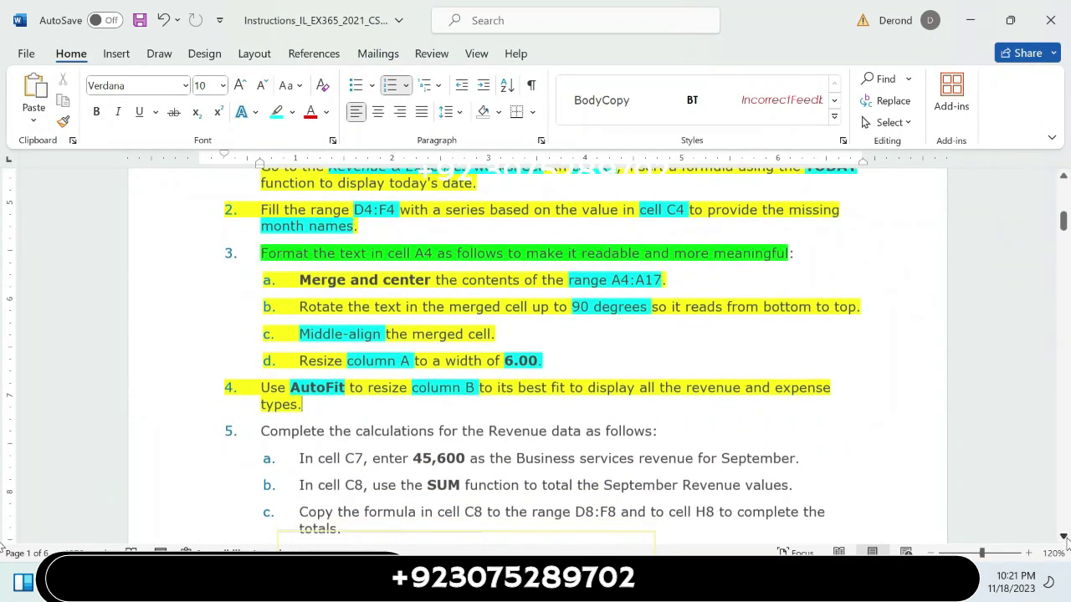
pyautogui.scroll(-1, 1064, 536)
pyautogui.scroll(-1, 1063, 536)
pyautogui.scroll(-1, 1064, 536)
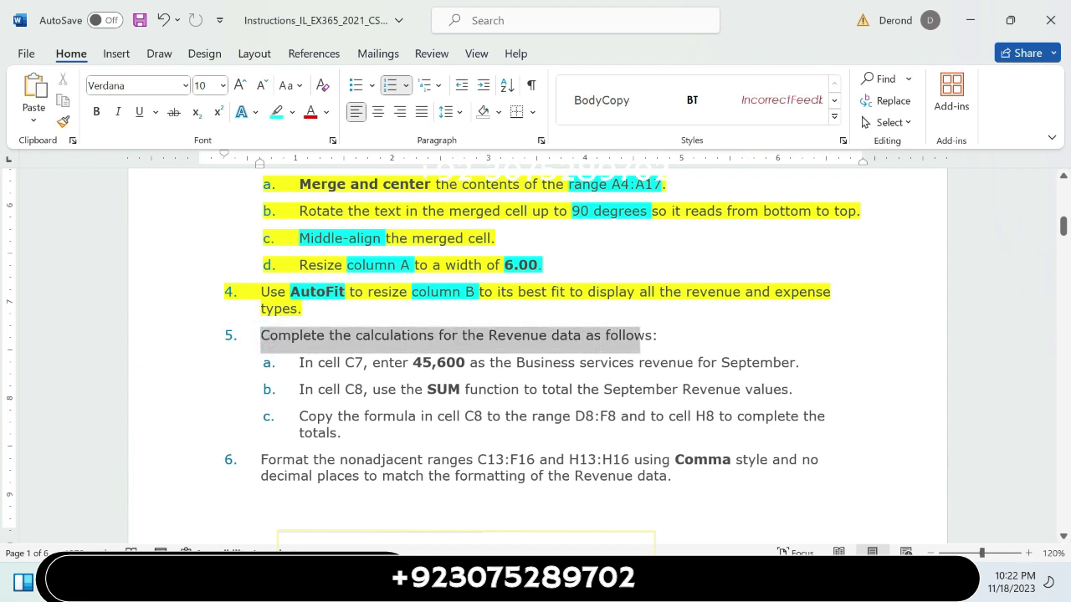
pyautogui.moveTo(608, 335); pyautogui.dragTo(667, 335)
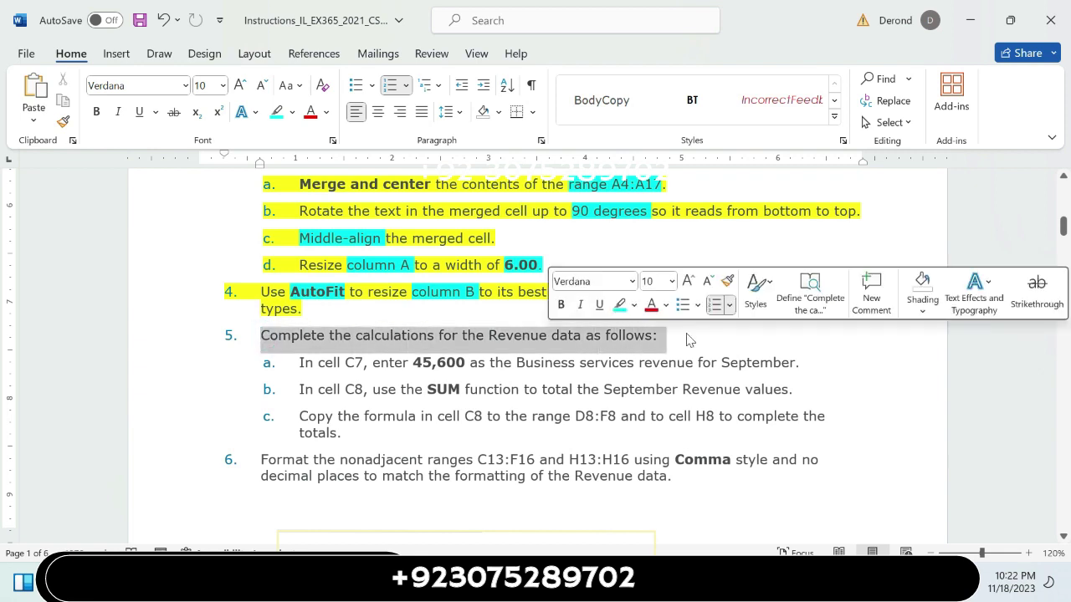
pyautogui.click(634, 306)
pyautogui.click(651, 366)
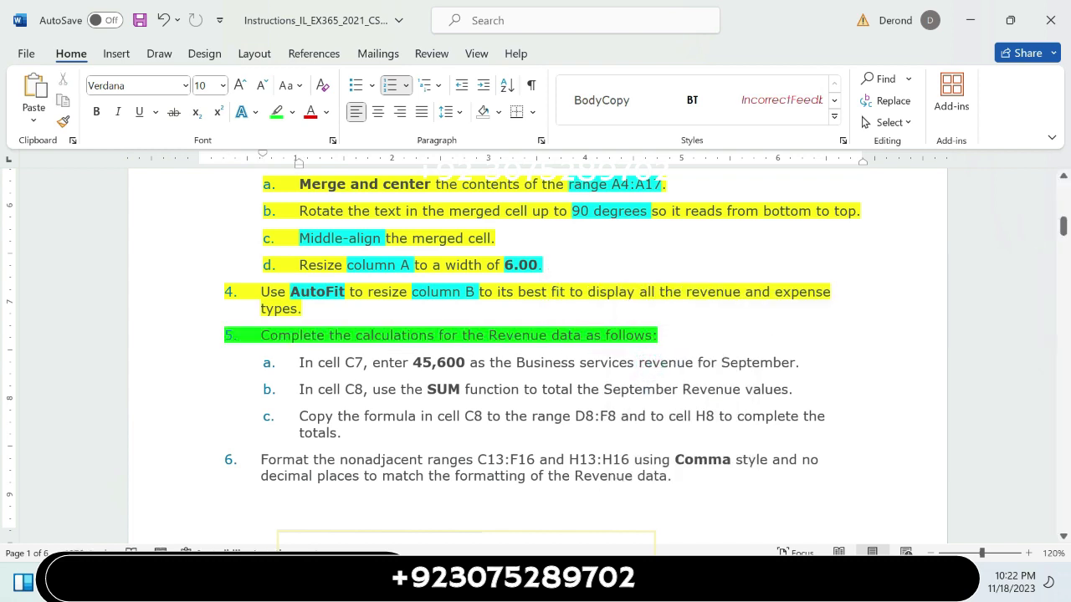
pyautogui.click(822, 362)
# Highlight instruction 5a in yellow
pyautogui.moveTo(299, 362); pyautogui.dragTo(795, 366)
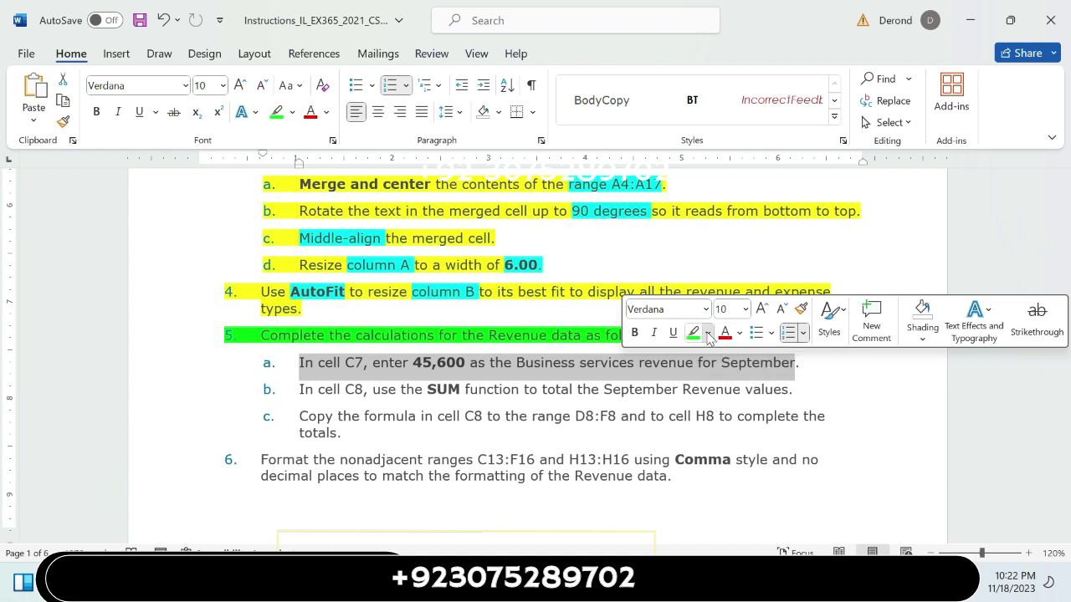
pyautogui.click(708, 335)
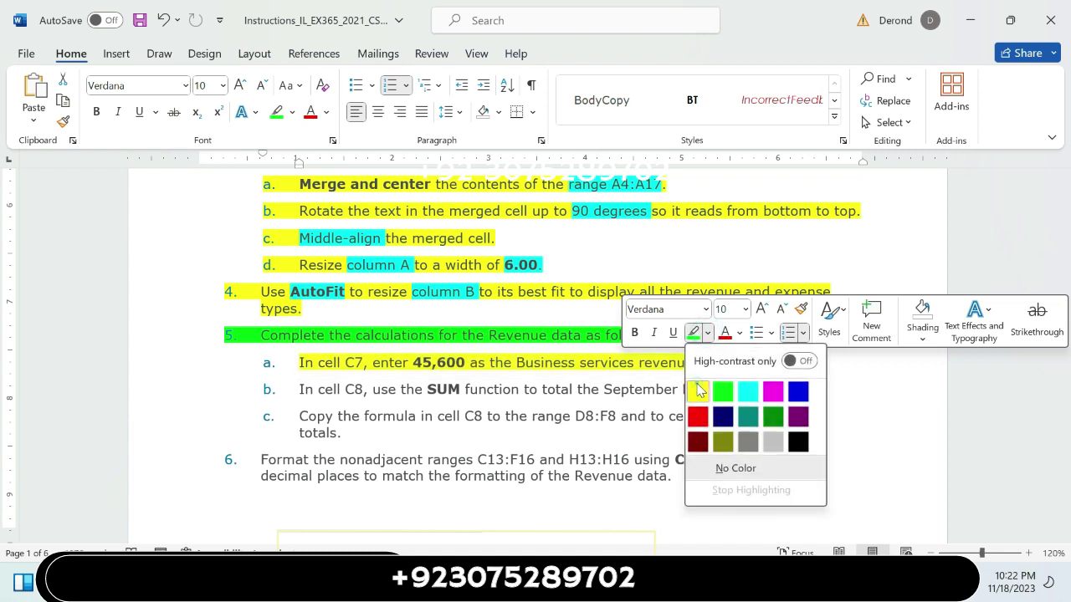
pyautogui.click(700, 391)
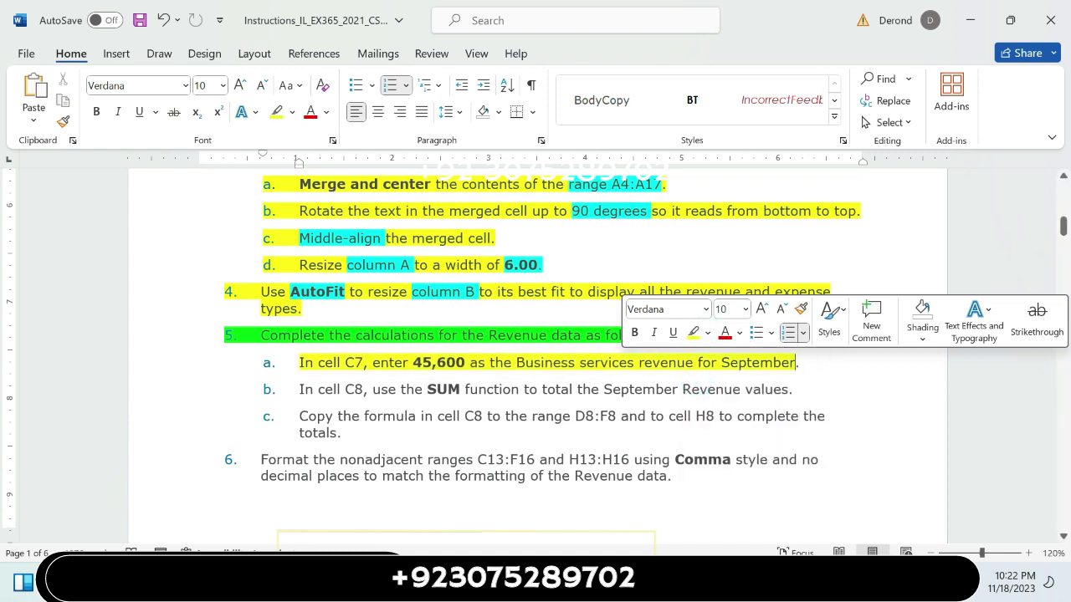
# Highlight 'C7' and '45,600' in instruction 5a in turquoise, then bring Excel forward
pyautogui.doubleClick(354, 362)
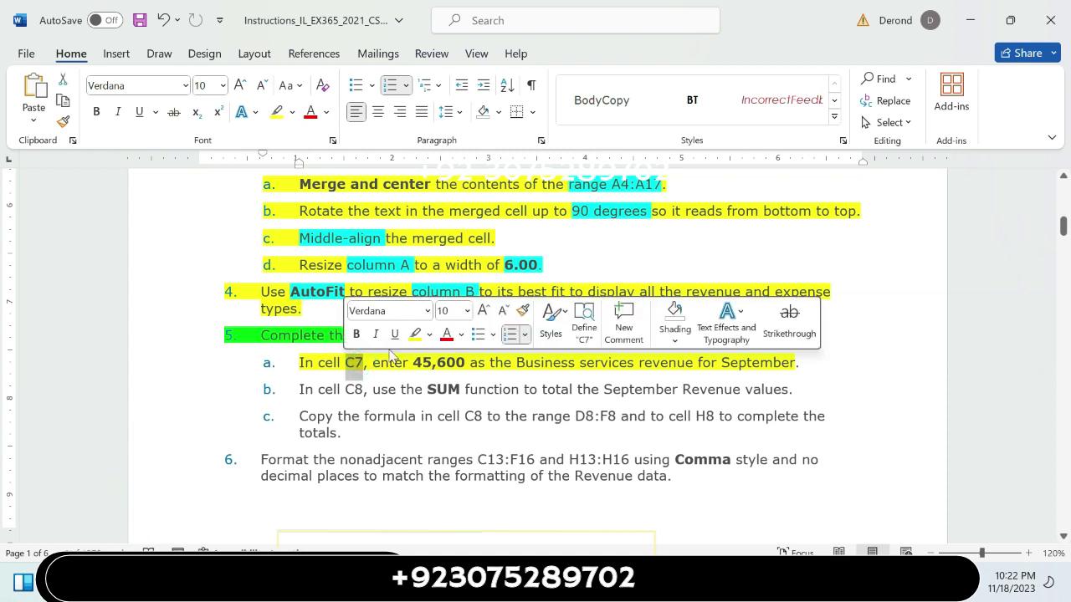
pyautogui.click(430, 334)
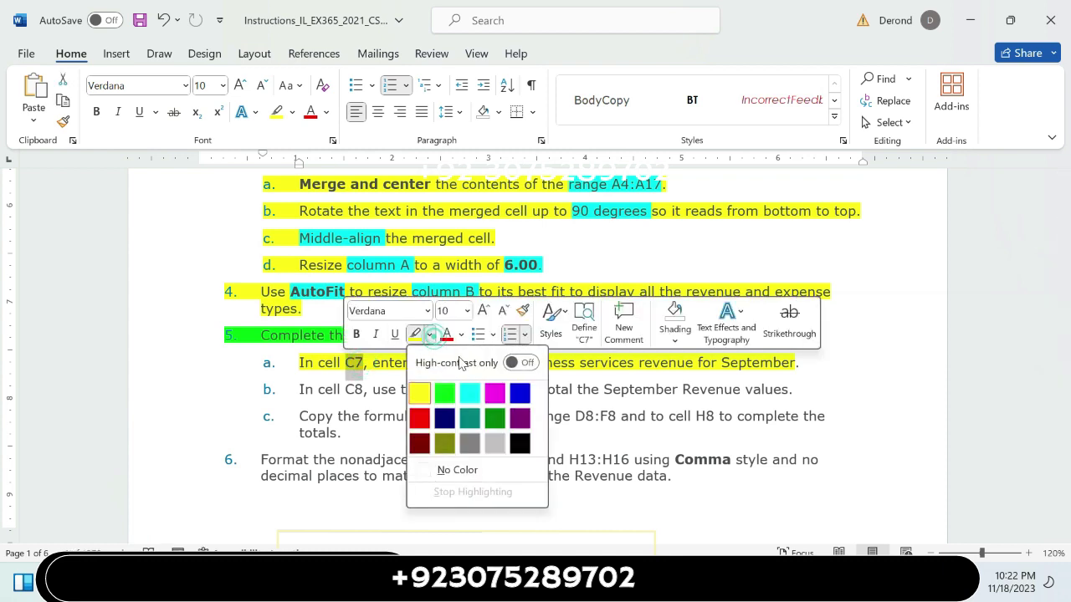
pyautogui.click(469, 393)
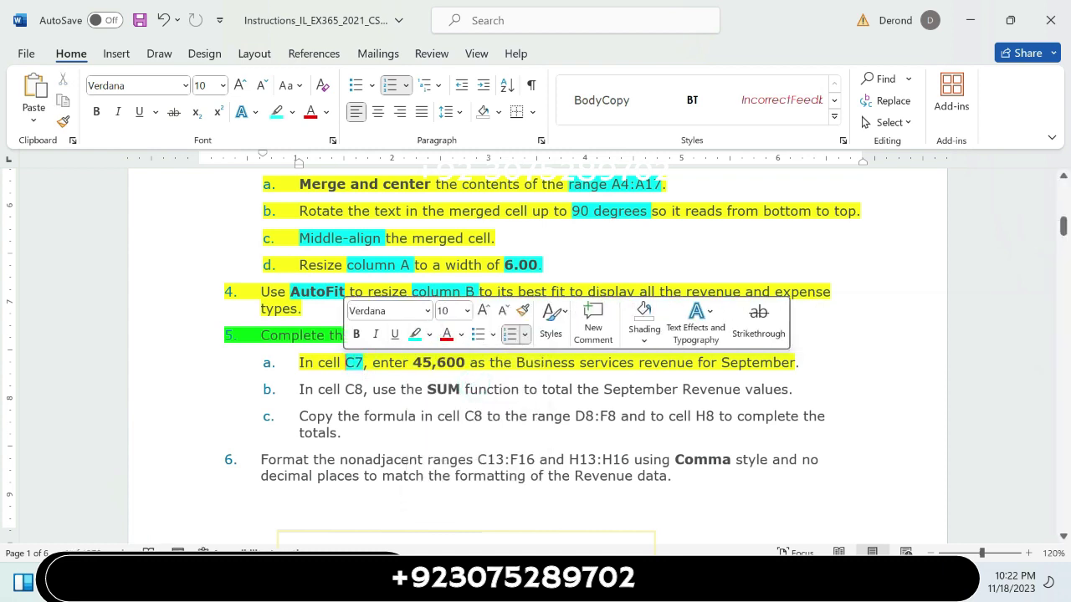
pyautogui.doubleClick(438, 362)
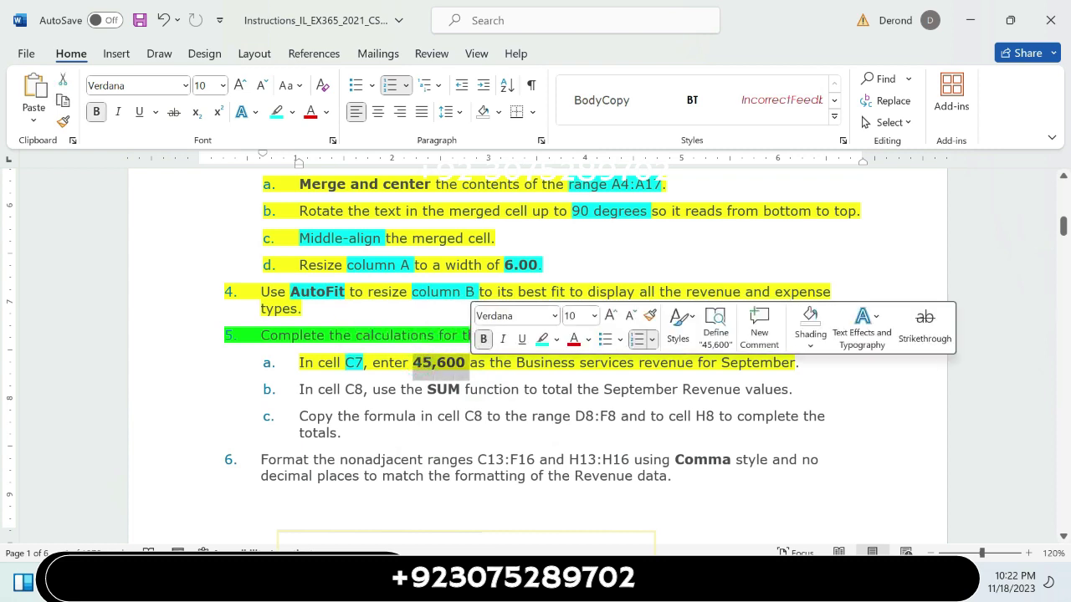
pyautogui.click(542, 340)
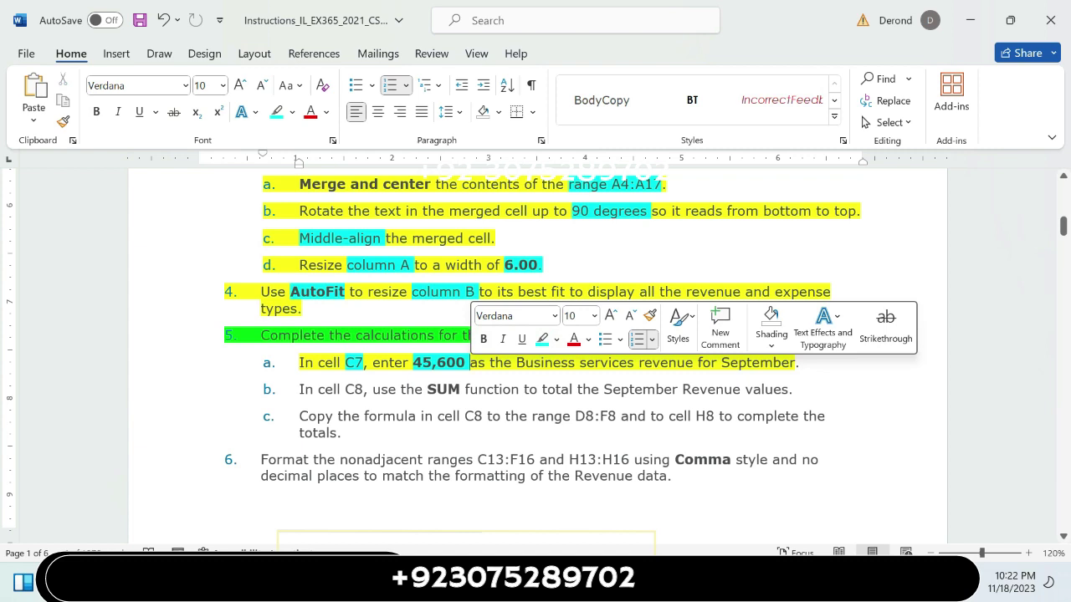
pyautogui.click(673, 367)
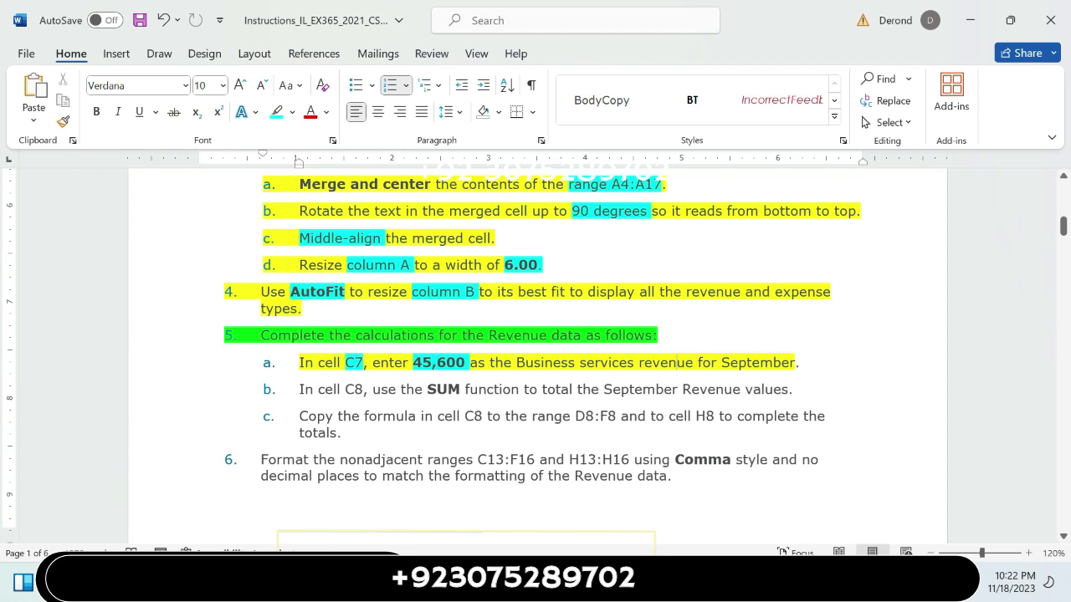
pyautogui.moveTo(759, 585)
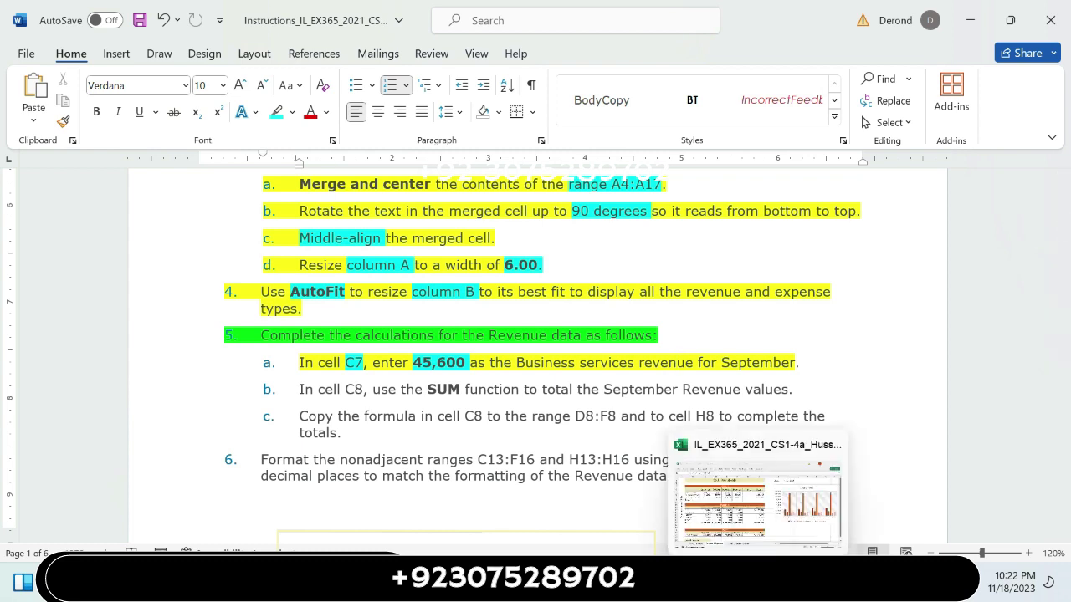
pyautogui.click(759, 500)
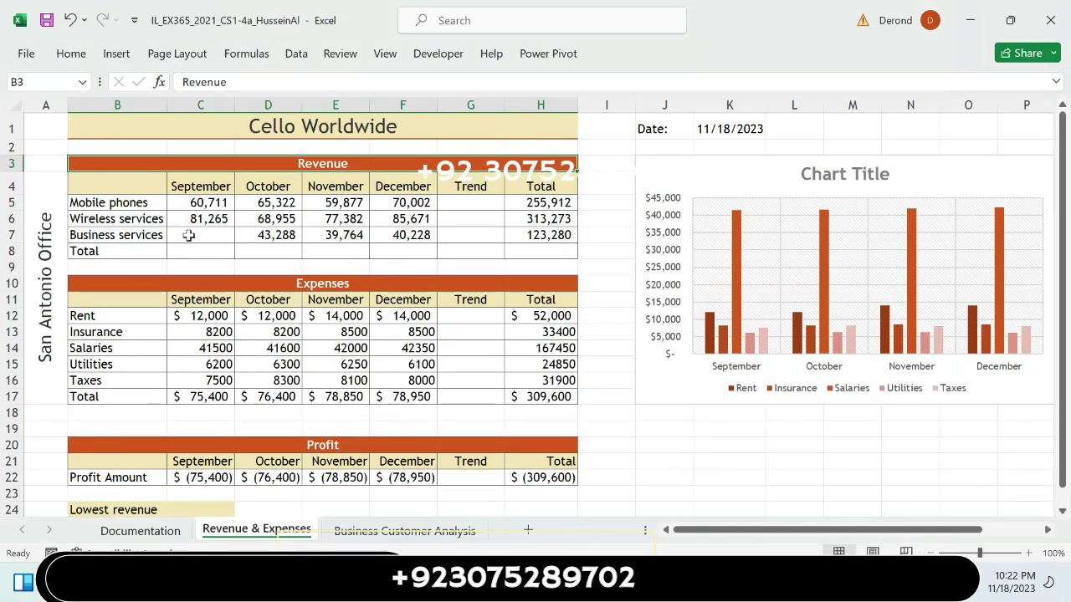
# Enter 45,600 in cell C7, fixing mistyped digits, so H7 totals 168,880; then return to Word
pyautogui.click(189, 236)
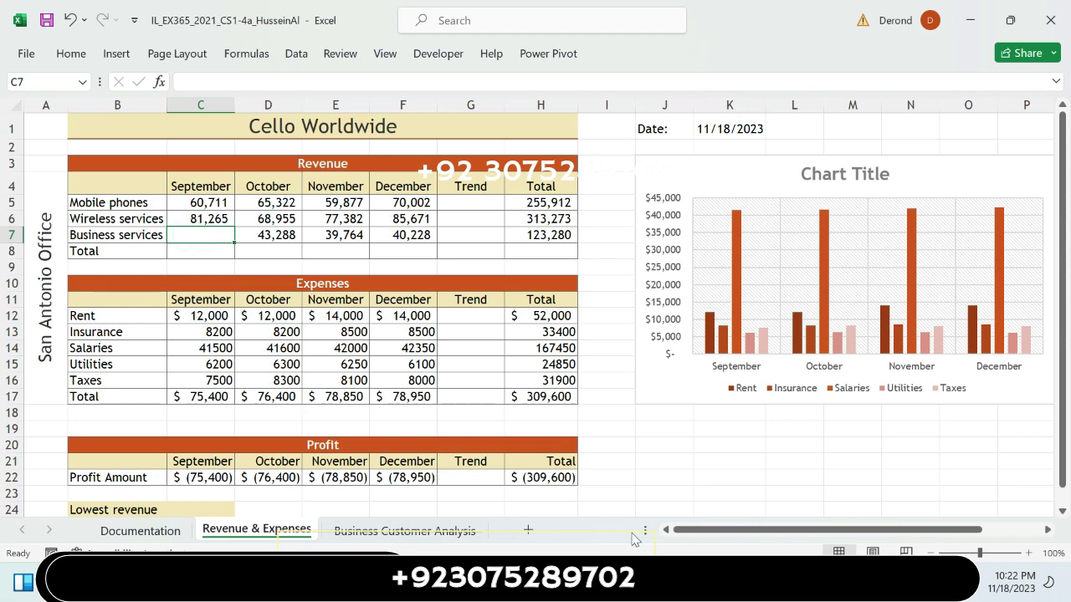
pyautogui.hotkey('alt', 'Tab')
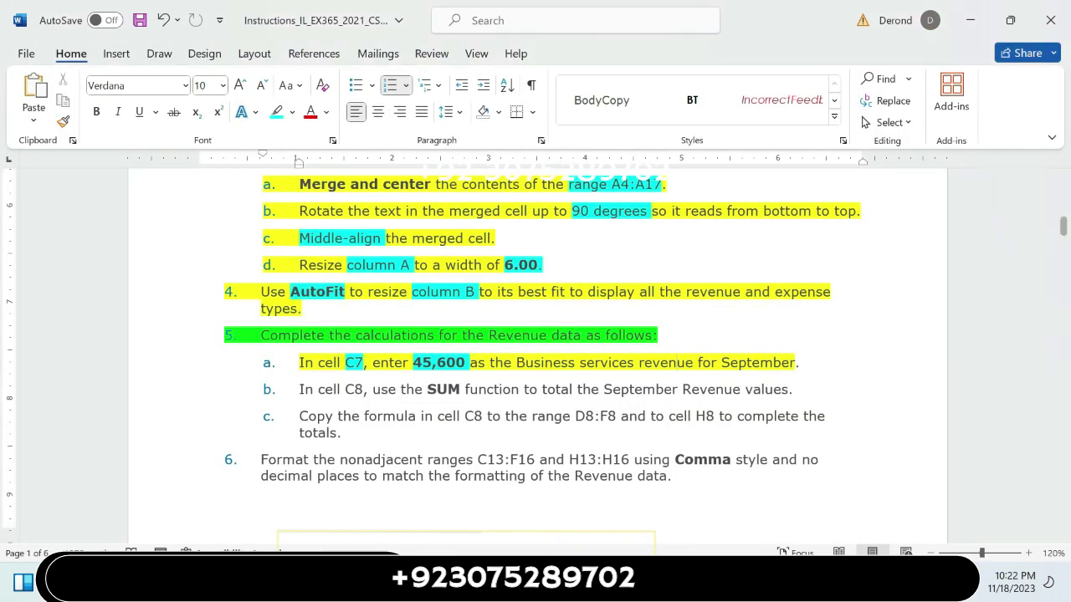
pyautogui.hotkey('alt', 'Tab')
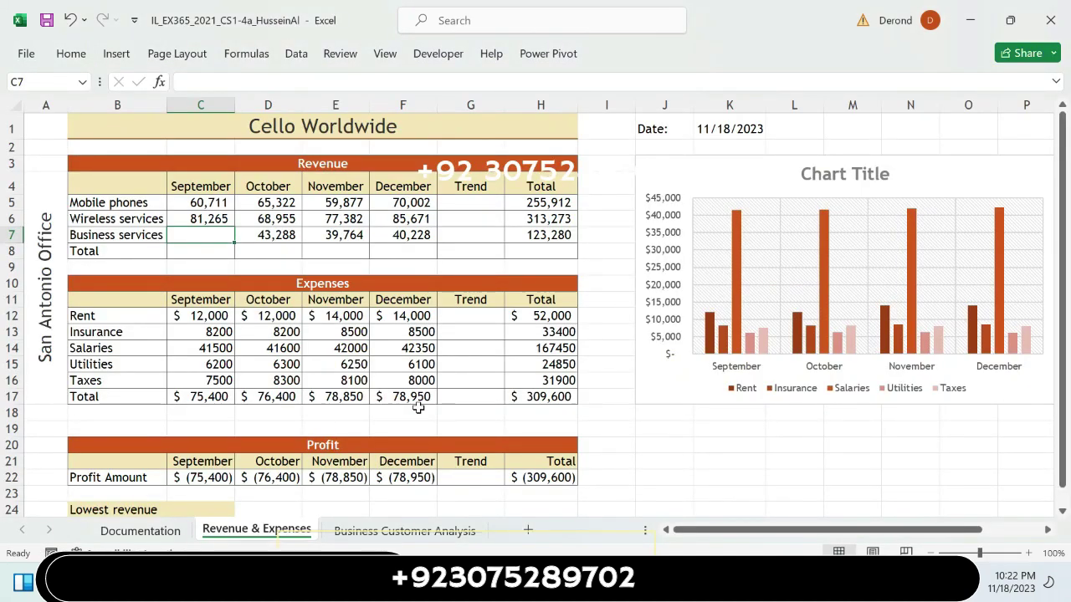
pyautogui.write('4')
pyautogui.write('569')
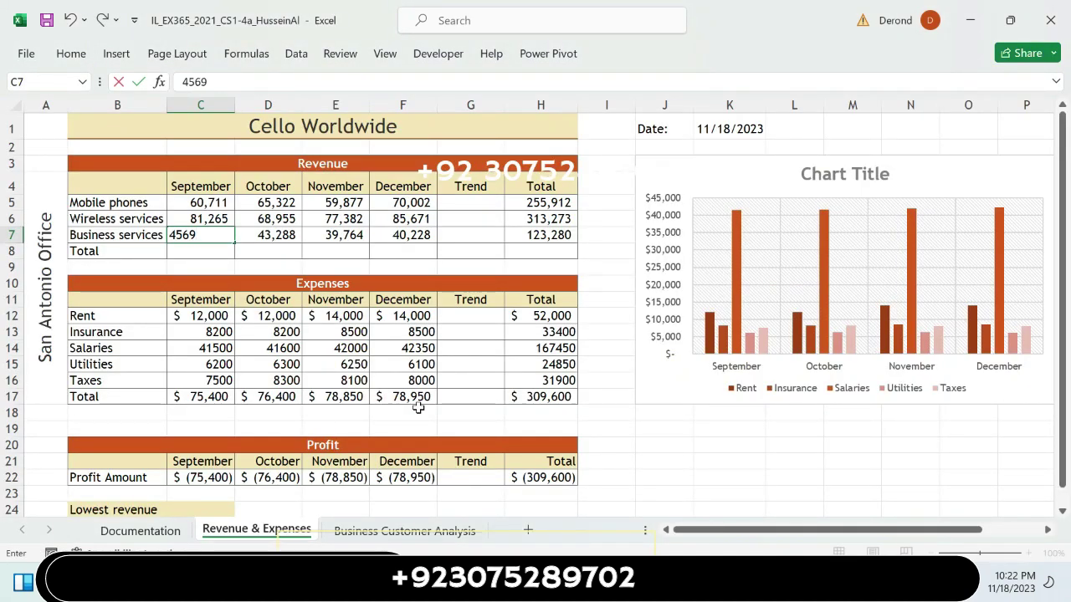
pyautogui.write('9')
pyautogui.press('BackSpace')
pyautogui.press('BackSpace')
pyautogui.write('00')
pyautogui.hotkey('alt', 'Tab')
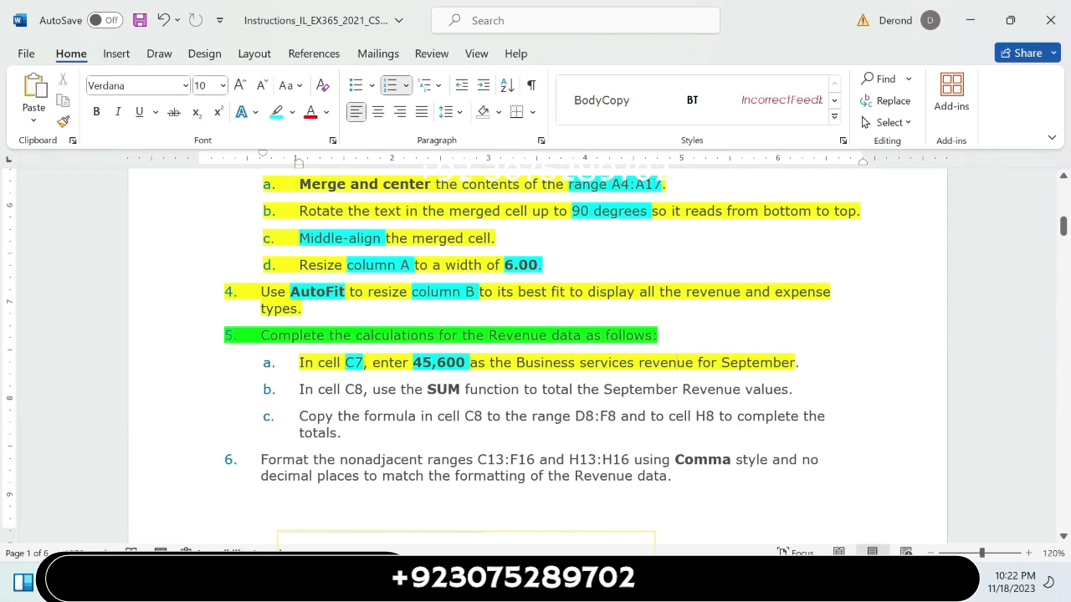
pyautogui.hotkey('alt', 'Tab')
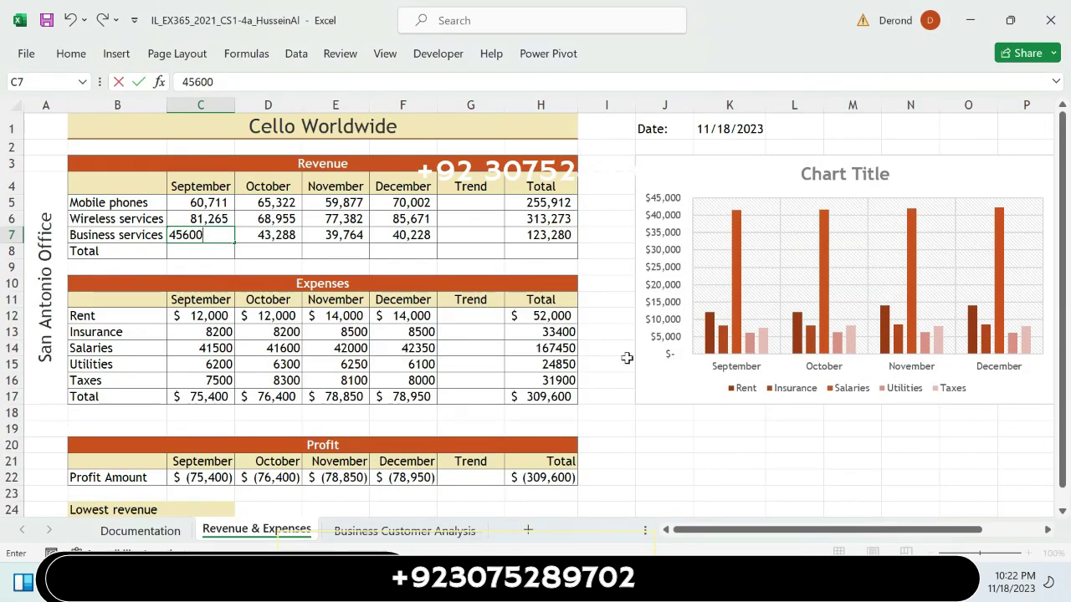
pyautogui.click(642, 456)
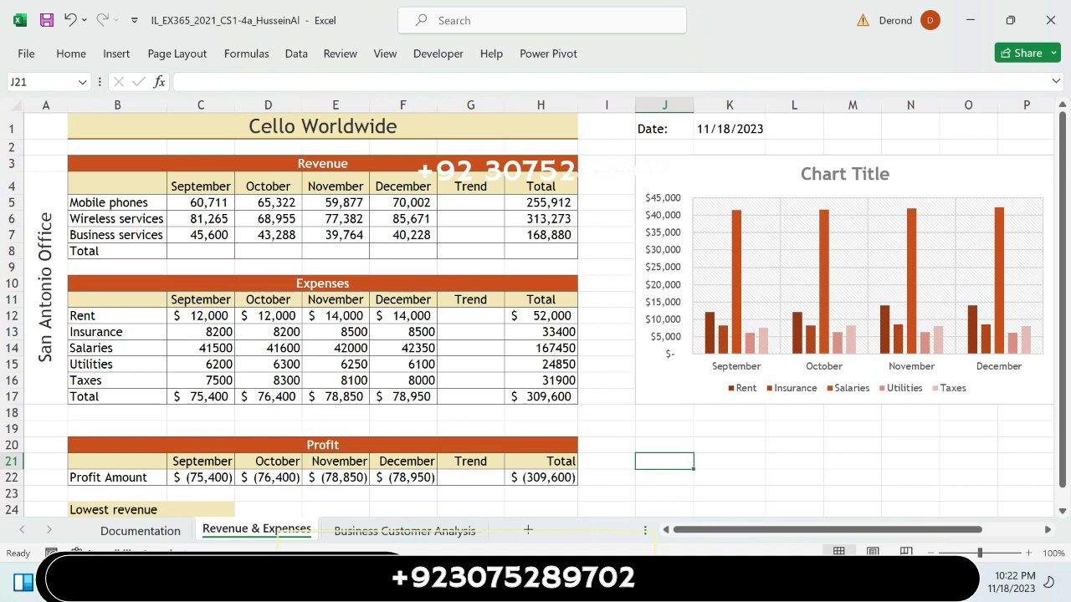
pyautogui.hotkey('alt', 'Tab')
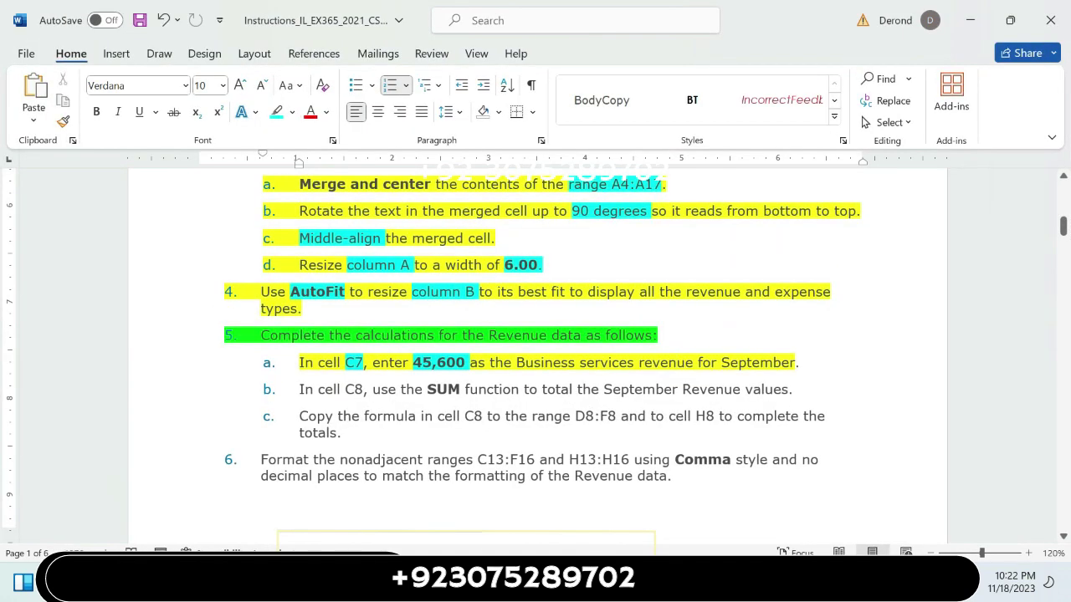
# Highlight instruction 5b in yellow
pyautogui.moveTo(299, 389); pyautogui.dragTo(793, 390)
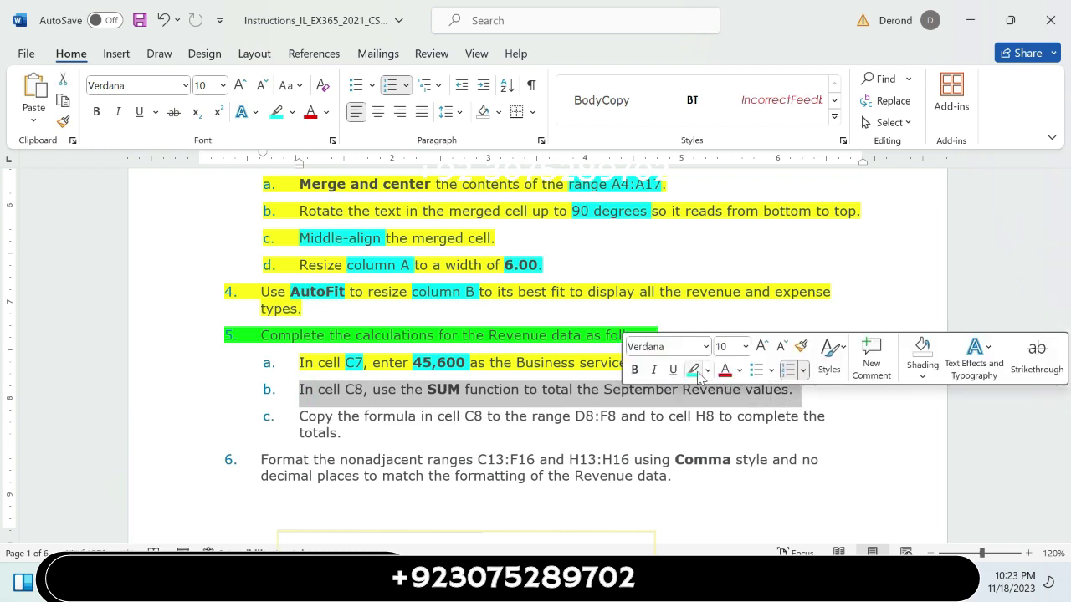
pyautogui.click(709, 371)
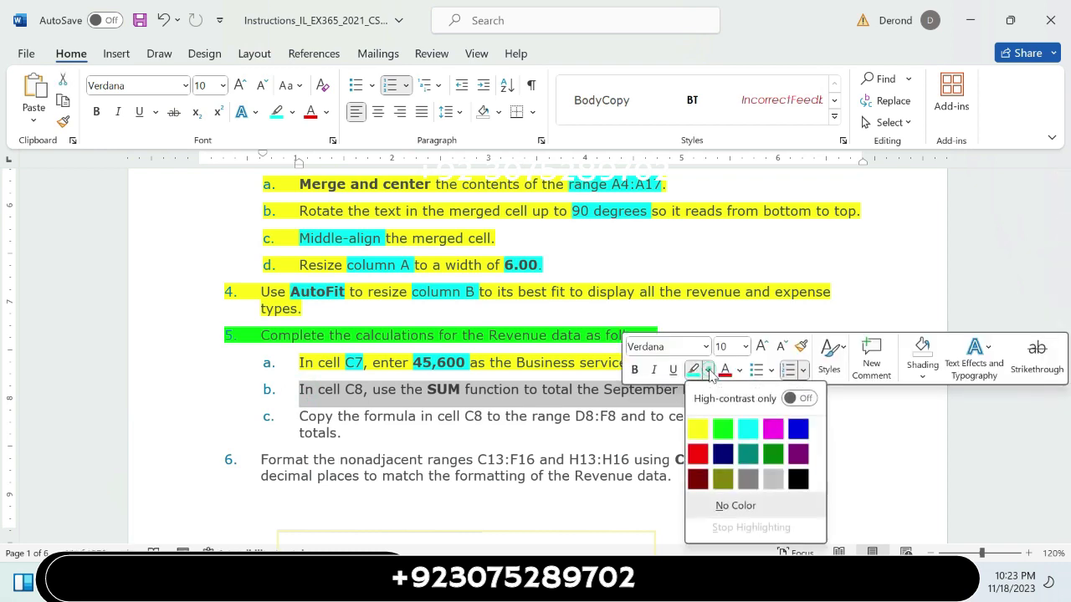
pyautogui.click(701, 431)
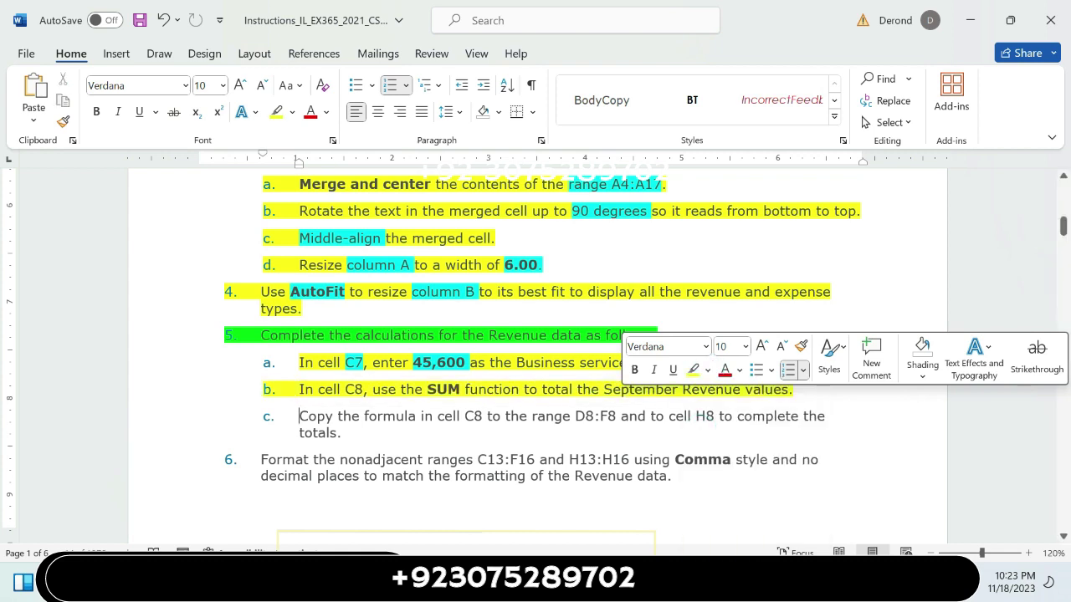
# Highlight 'C8' and 'SUM function' in instruction 5b in turquoise, then bring Excel forward
pyautogui.doubleClick(354, 389)
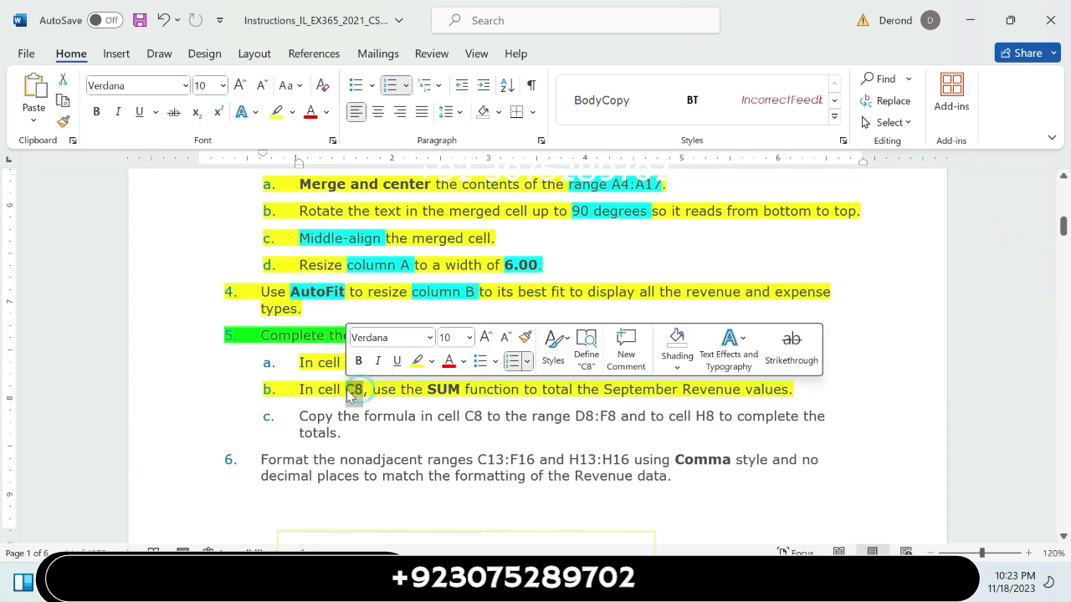
pyautogui.click(432, 360)
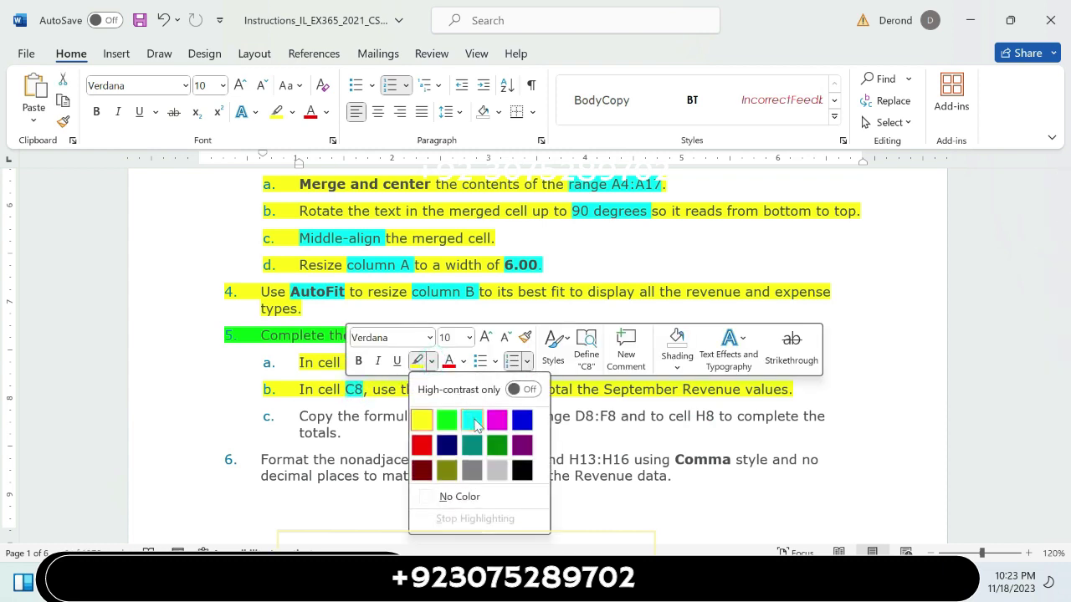
pyautogui.click(472, 420)
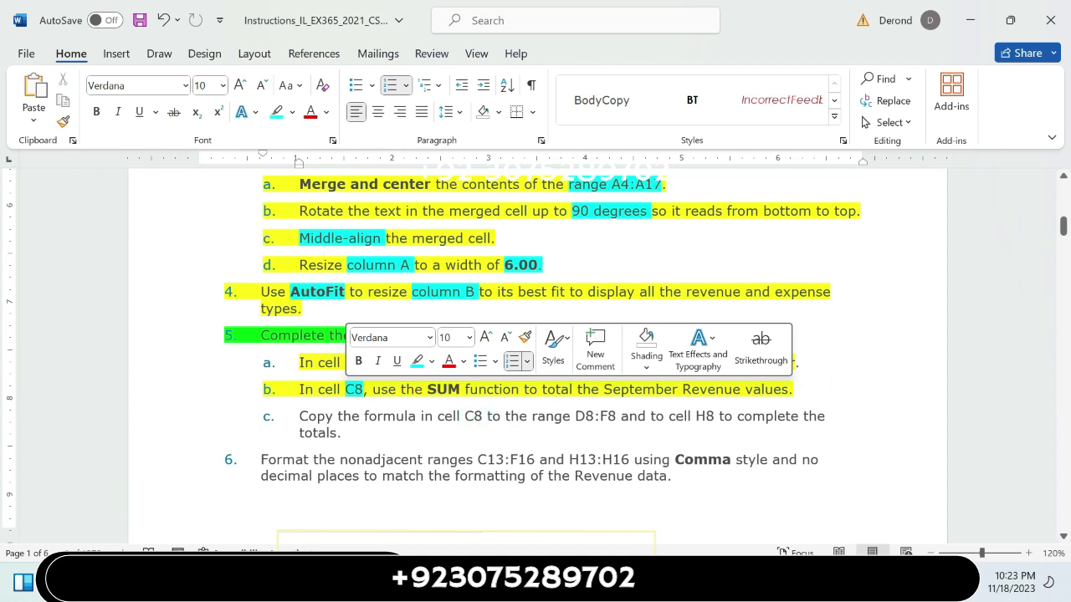
pyautogui.moveTo(427, 390); pyautogui.dragTo(523, 390)
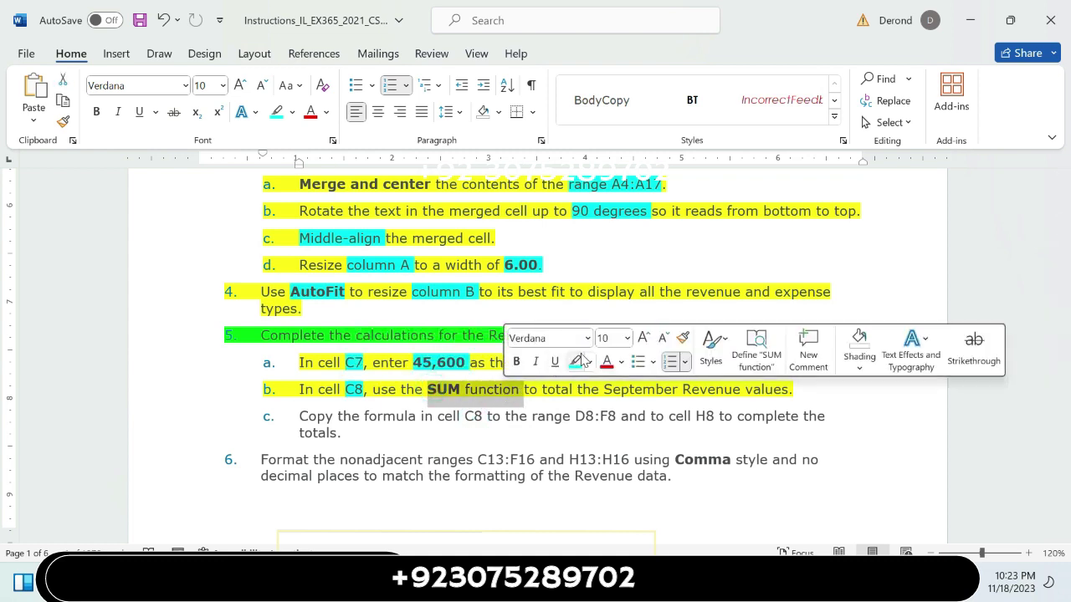
pyautogui.click(575, 362)
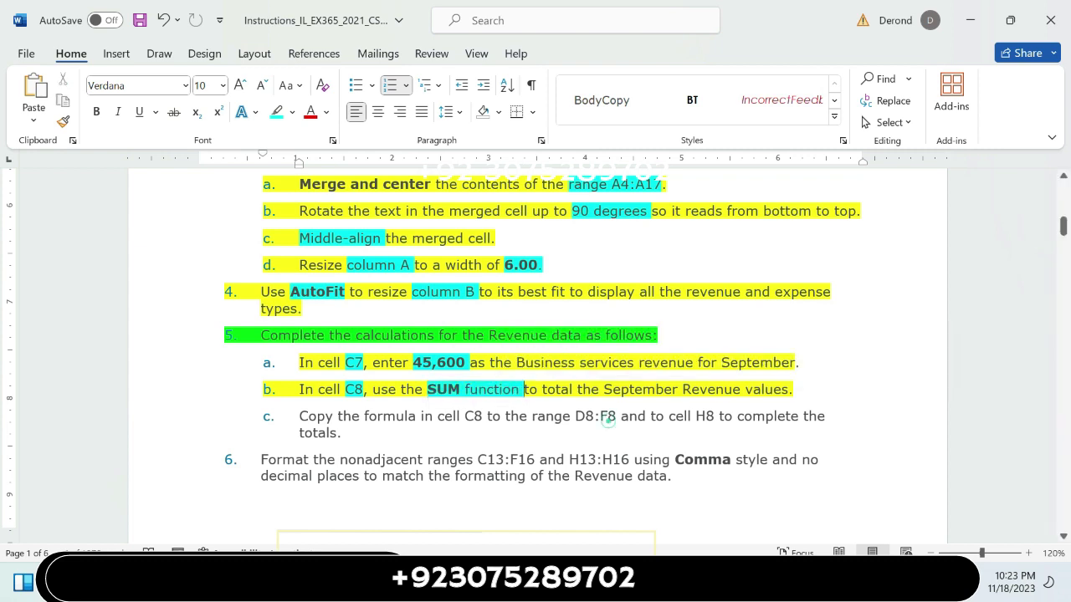
pyautogui.click(608, 418)
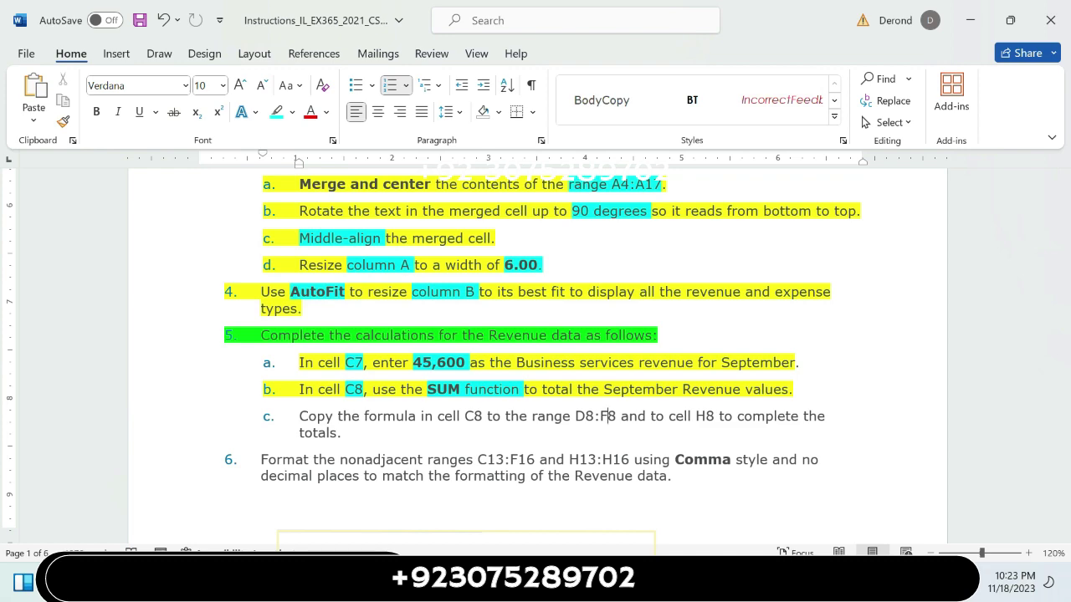
pyautogui.moveTo(750, 584)
pyautogui.click(750, 502)
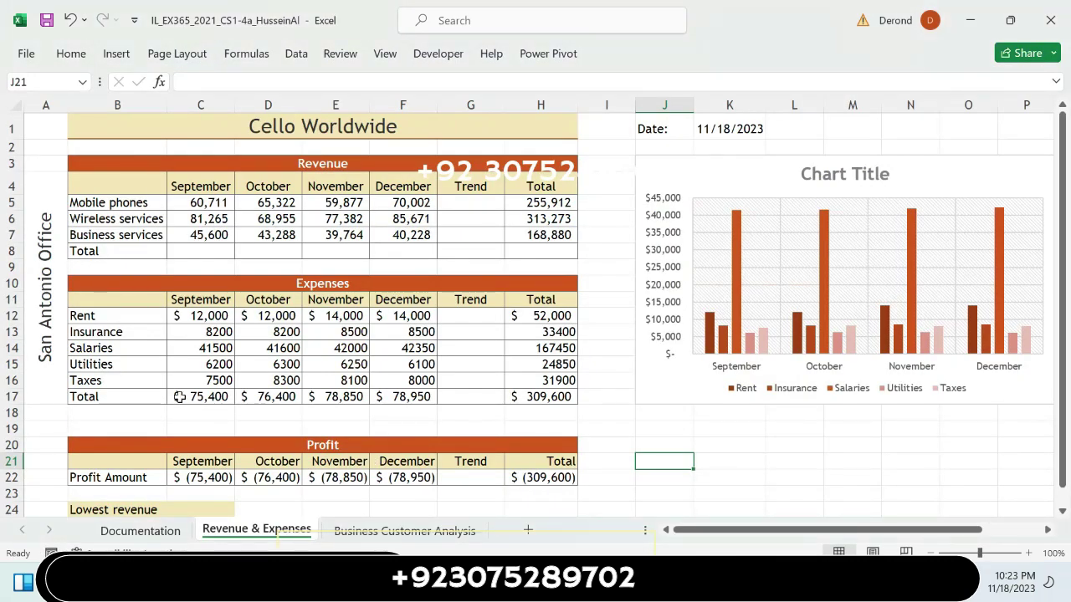
# Enter an AutoSum =SUM(C5:C7) in C8, totalling September revenue at $187,576
pyautogui.click(203, 252)
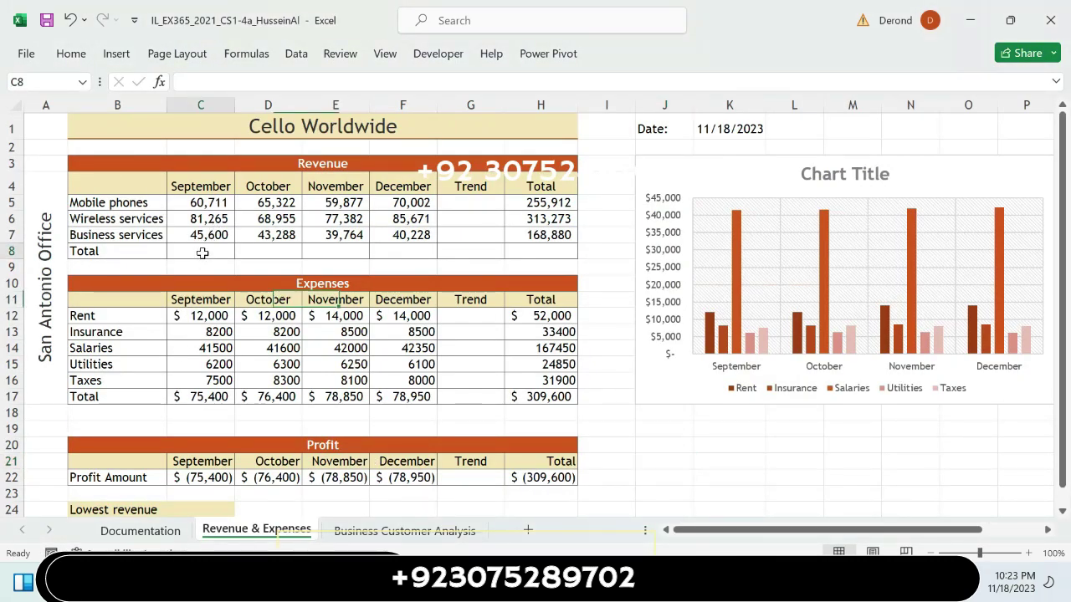
pyautogui.click(84, 53)
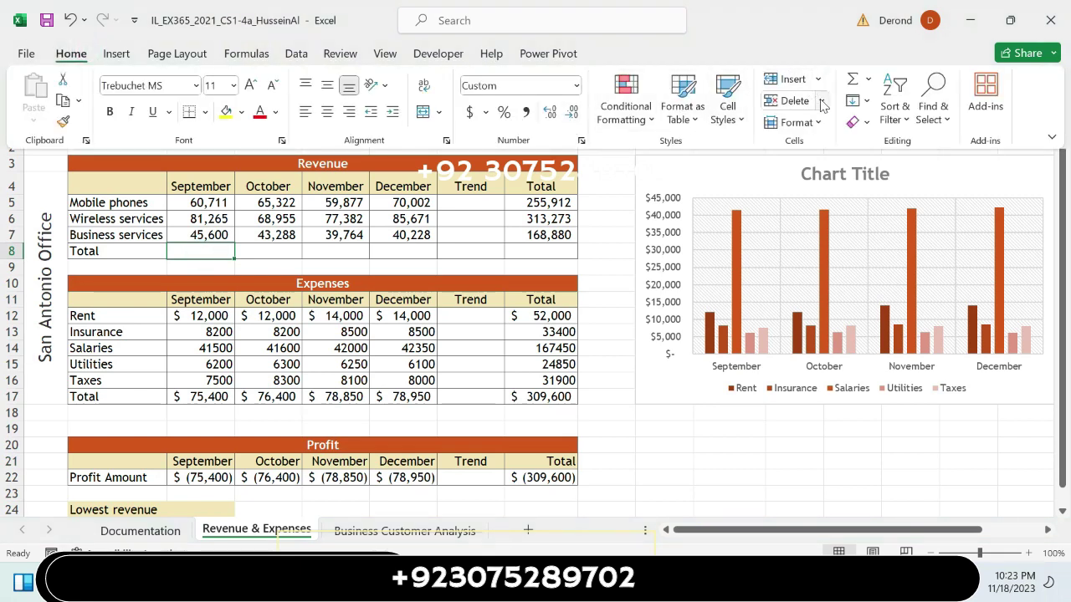
pyautogui.click(849, 83)
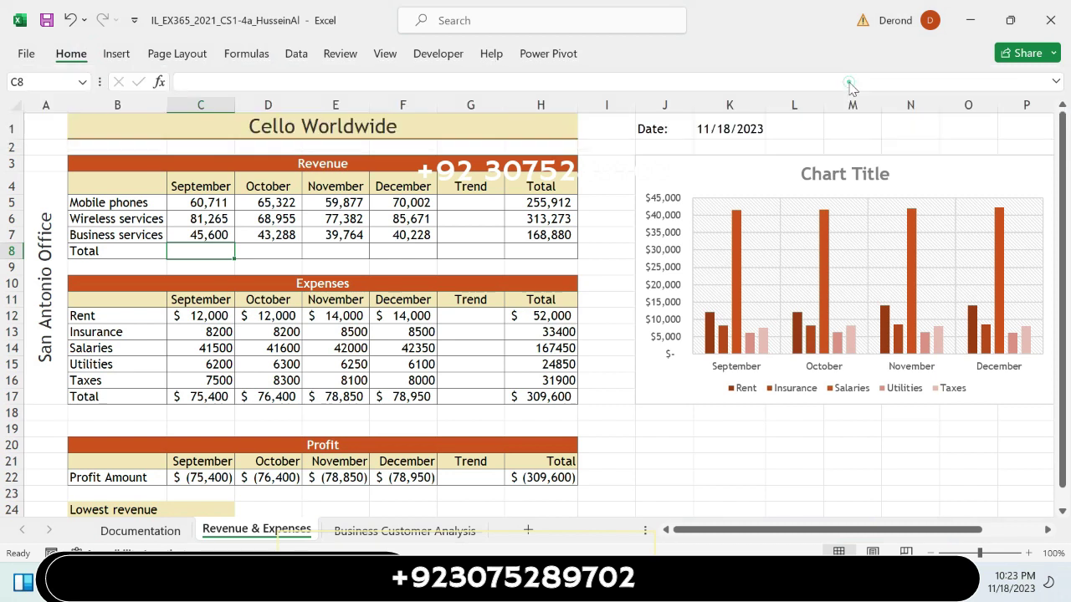
pyautogui.hotkey('alt', '=')
pyautogui.press('Return')
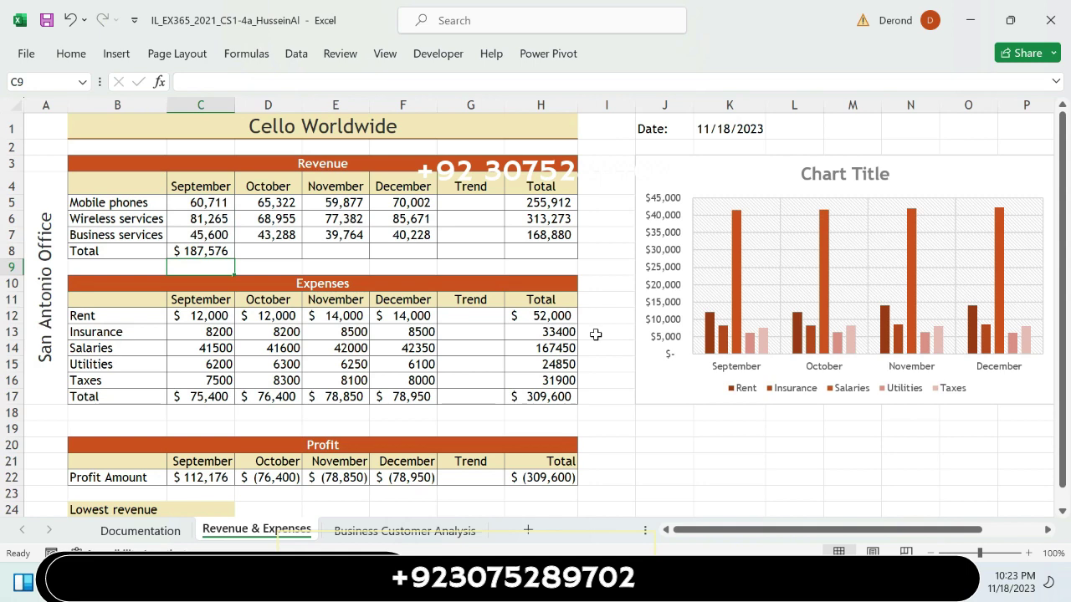
# Highlight the Word step 5c paragraph, about copying the C8 formula to D8:F8 and H8, in yellow
pyautogui.hotkey('alt', 'Tab')
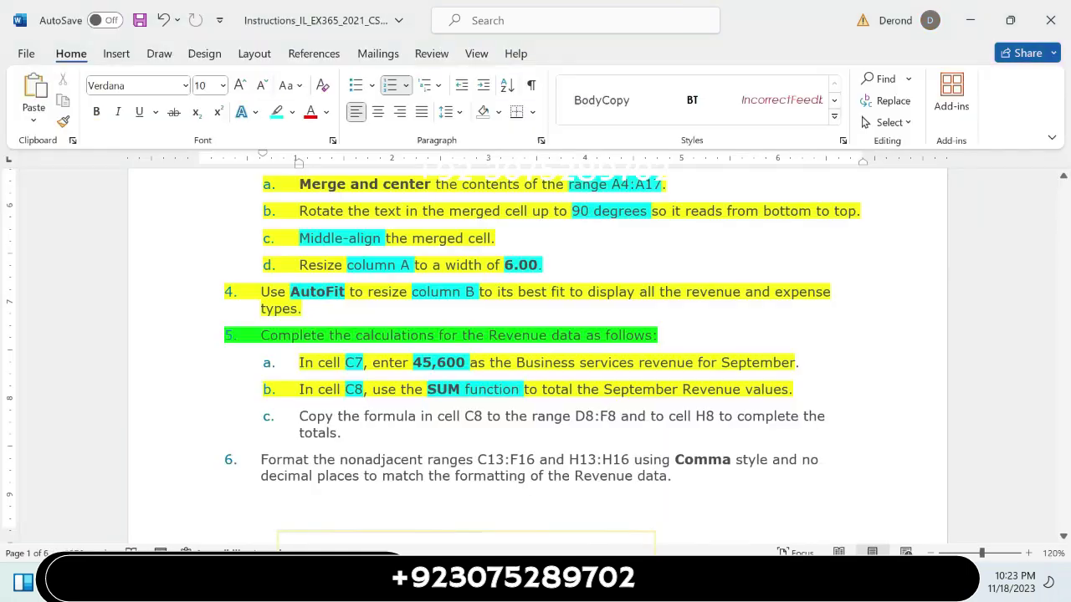
pyautogui.click(653, 441)
pyautogui.tripleClick(293, 418)
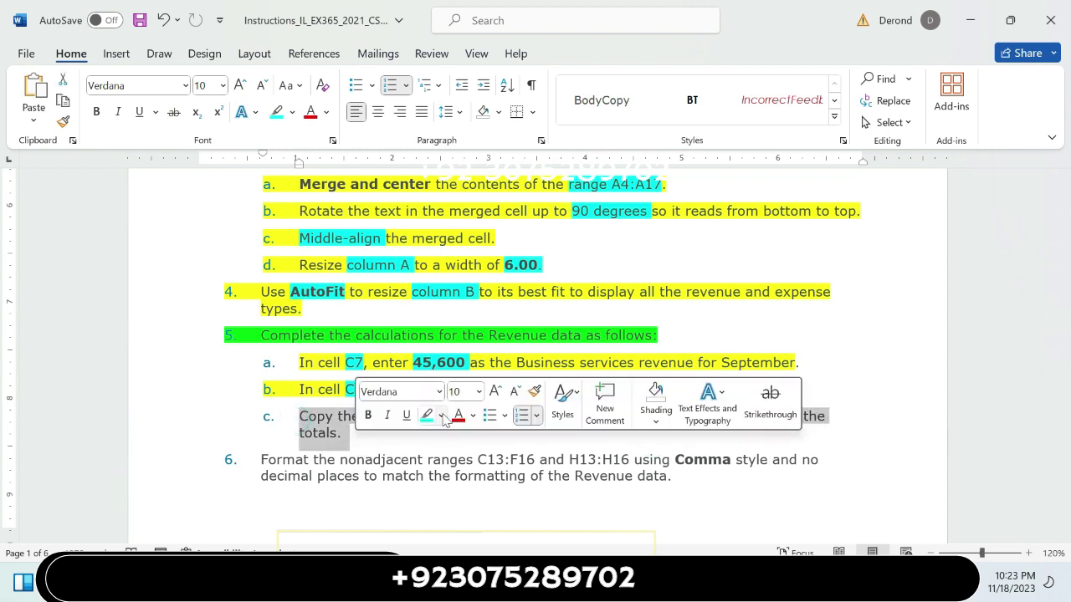
pyautogui.click(441, 416)
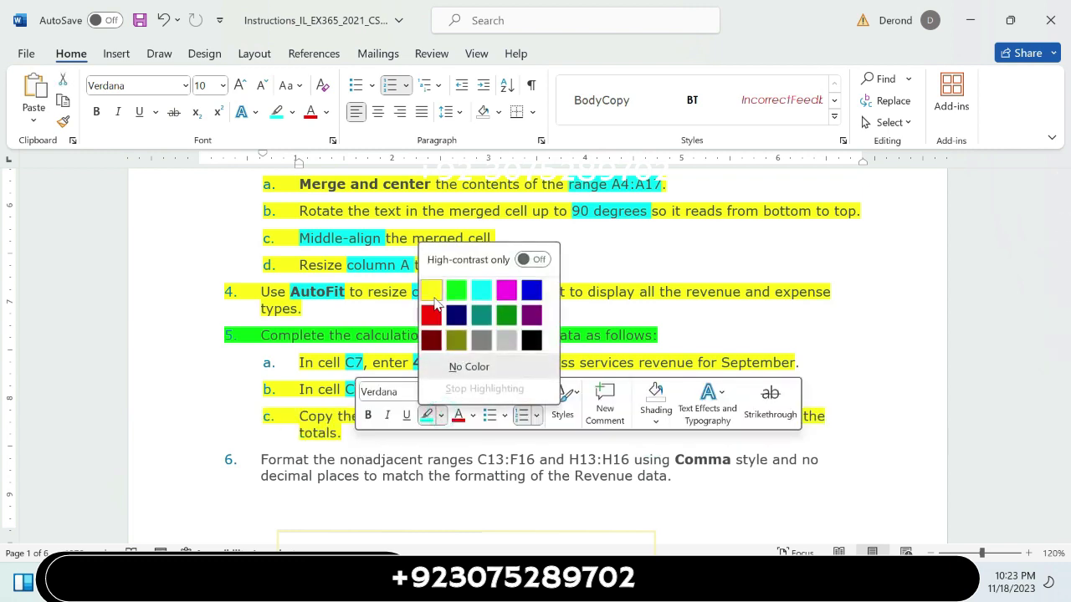
pyautogui.click(430, 289)
pyautogui.press('Right')
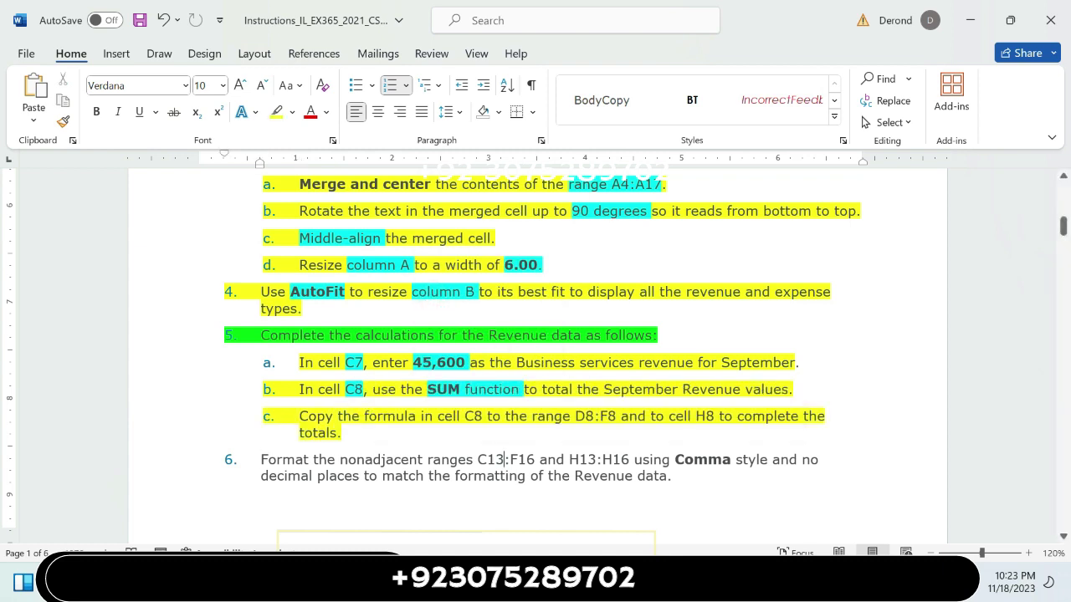
pyautogui.click(503, 459)
pyautogui.click(468, 444)
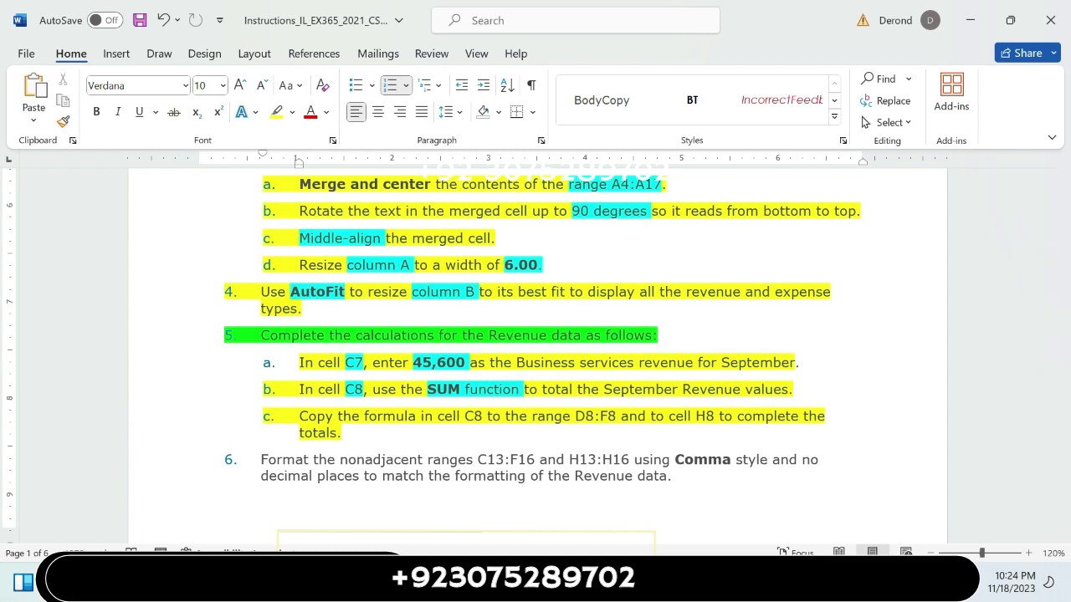
pyautogui.moveTo(759, 585)
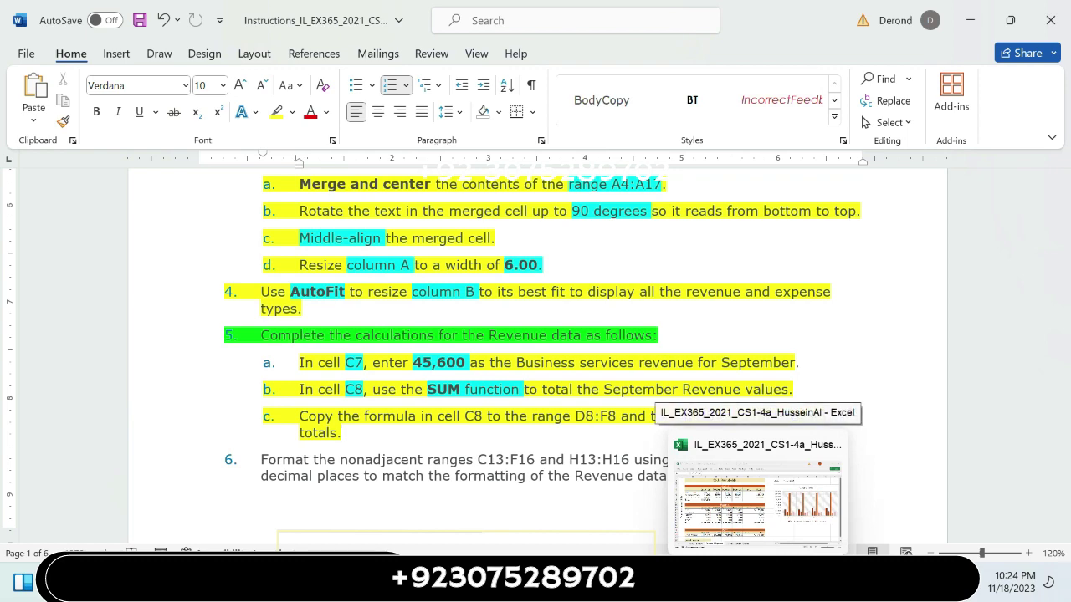
# Paste the C8 SUM formula into H8 as =SUM(H5:H7), showing a $738,065 grand total
pyautogui.click(757, 498)
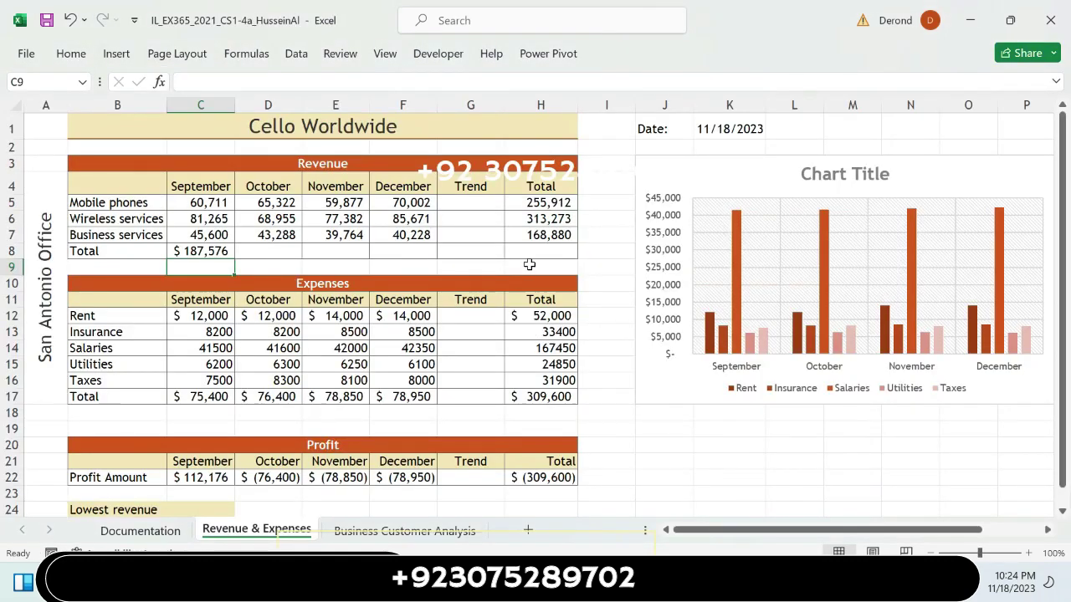
pyautogui.click(531, 248)
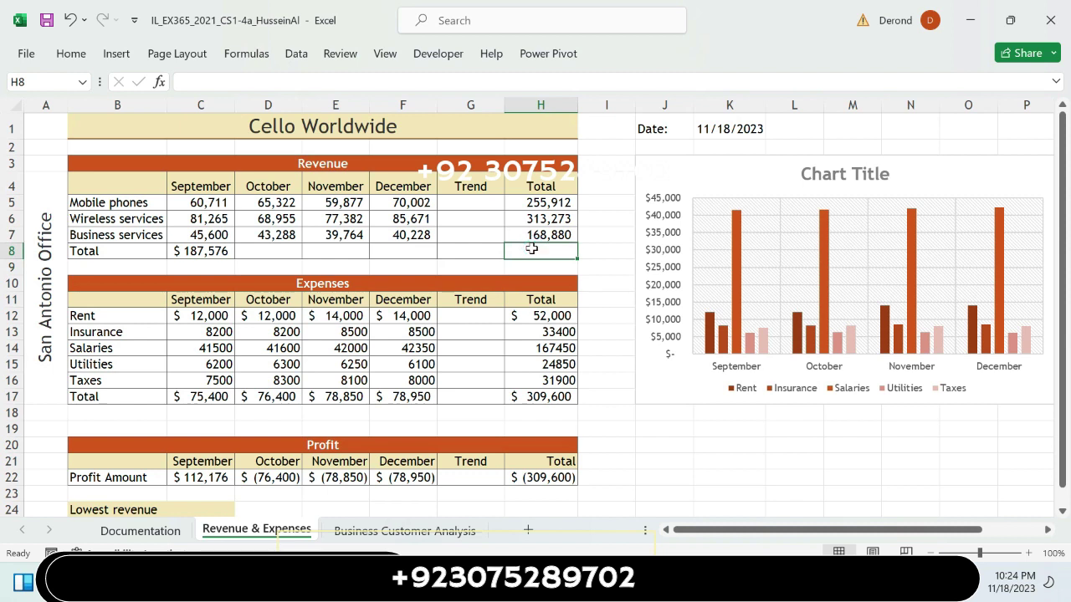
pyautogui.click(531, 248)
pyautogui.doubleClick(534, 251)
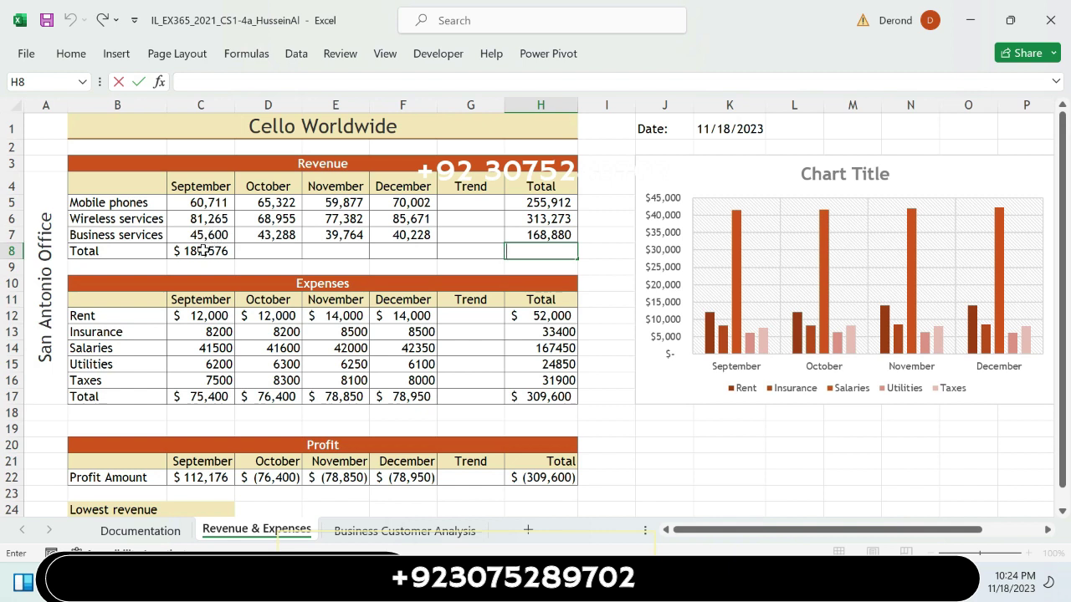
pyautogui.click(203, 251)
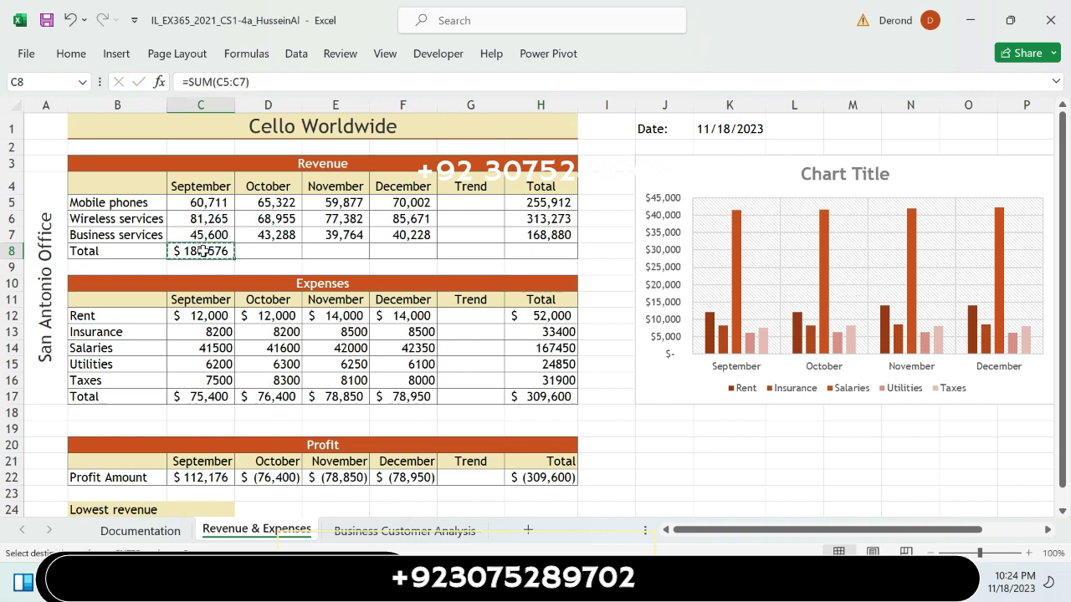
pyautogui.click(533, 255)
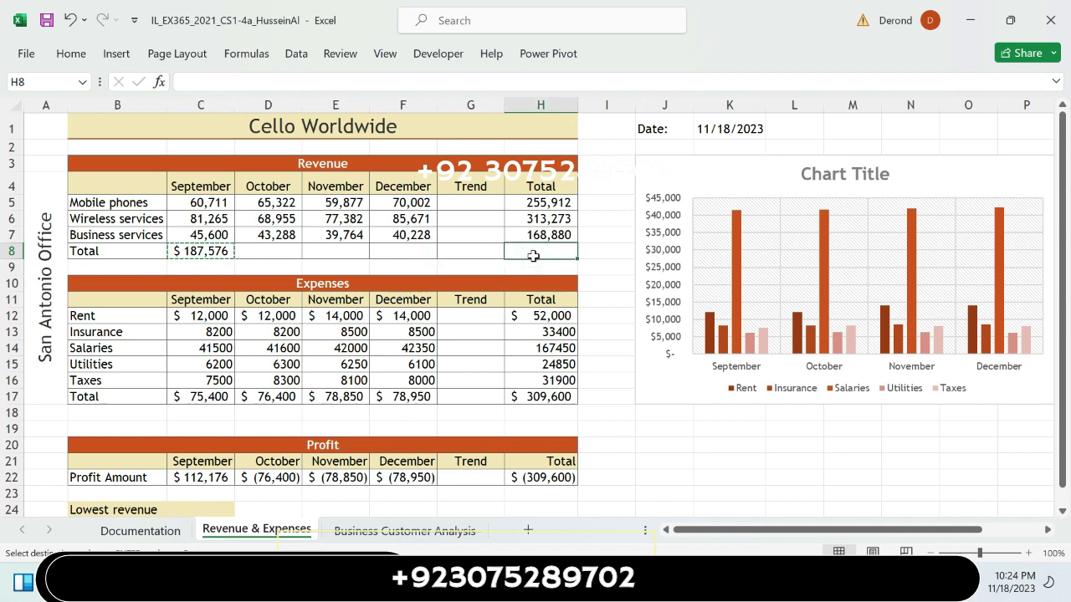
pyautogui.hotkey('ctrl', 'v')
pyautogui.press('ctrl')
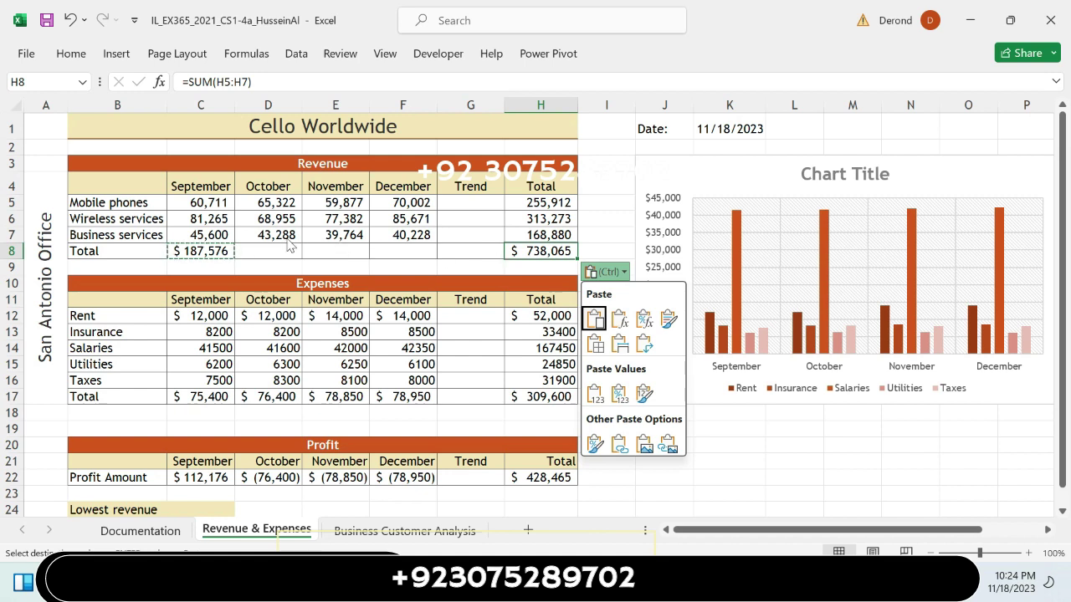
pyautogui.press('Escape')
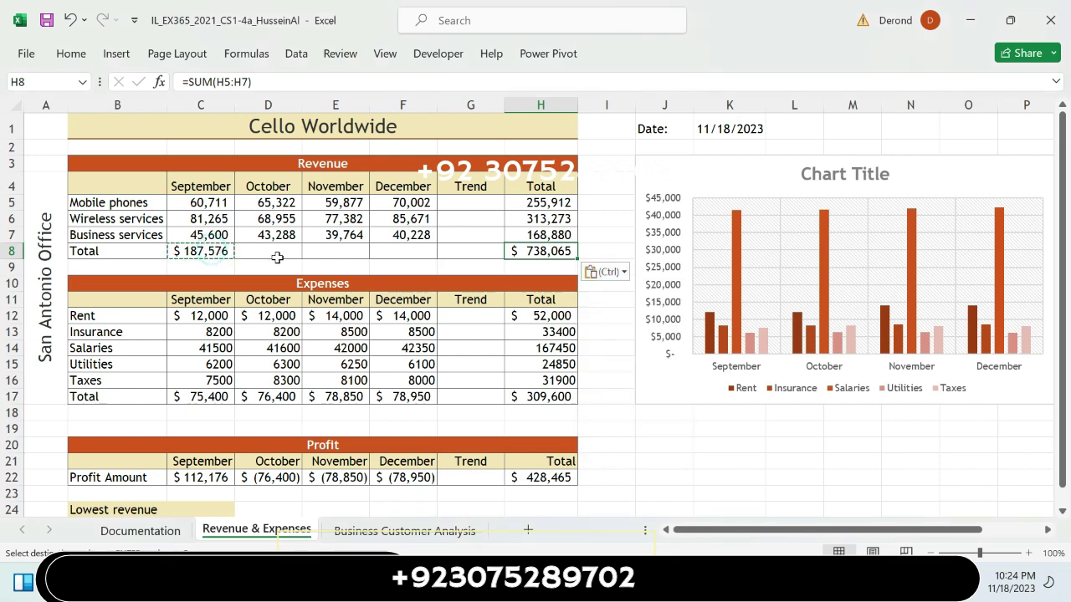
pyautogui.click(276, 255)
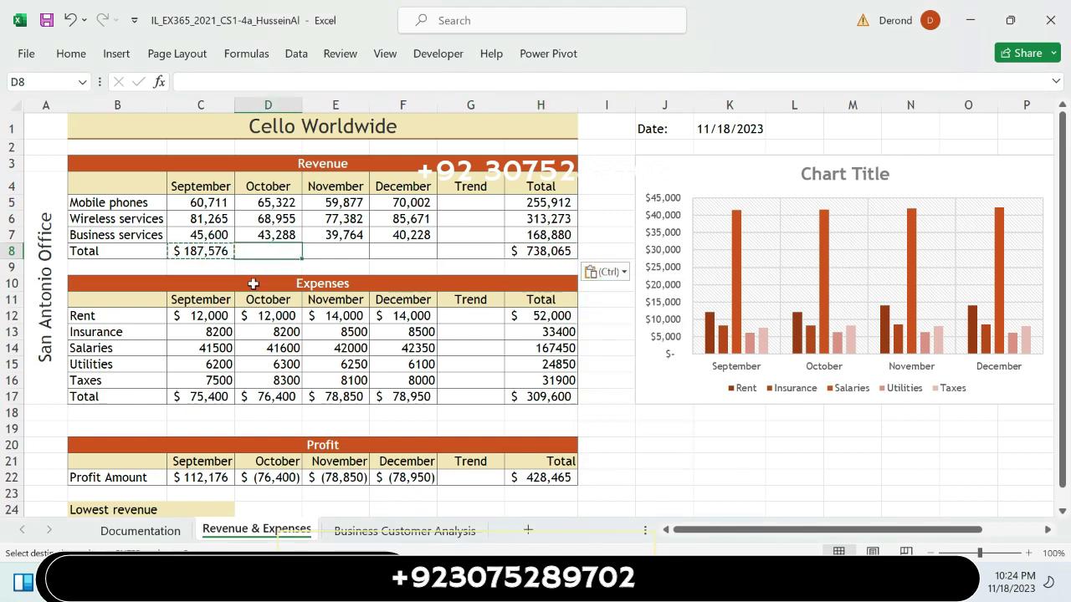
pyautogui.click(643, 444)
# Fill the C8 SUM formula across D8:F8, giving October–December totals of $177,565, $177,023 and $195,901
pyautogui.doubleClick(643, 444)
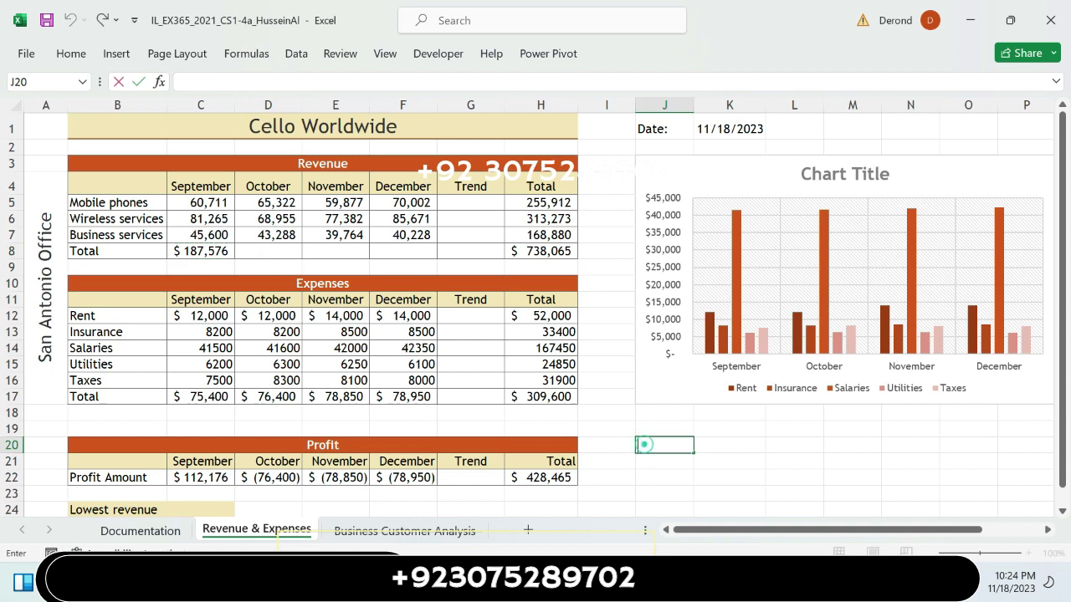
pyautogui.click(205, 261)
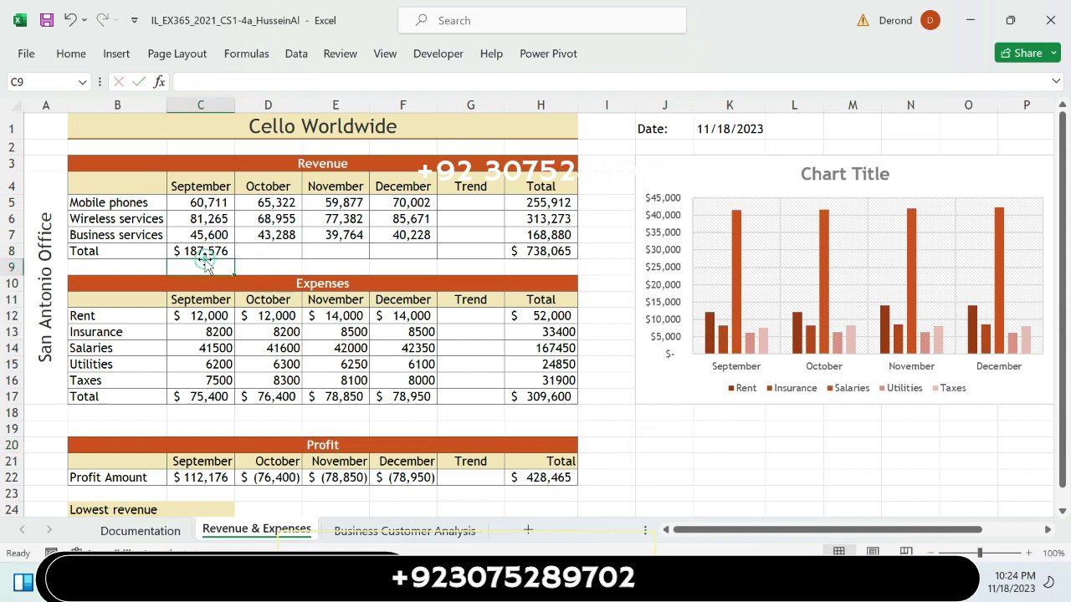
pyautogui.click(215, 253)
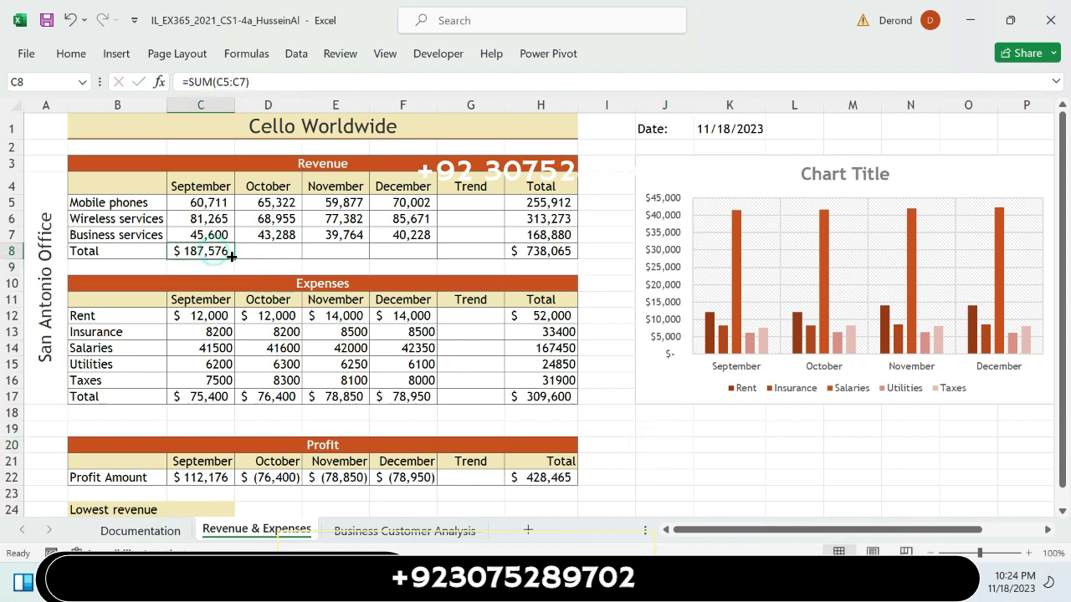
pyautogui.moveTo(235, 261); pyautogui.dragTo(359, 256)
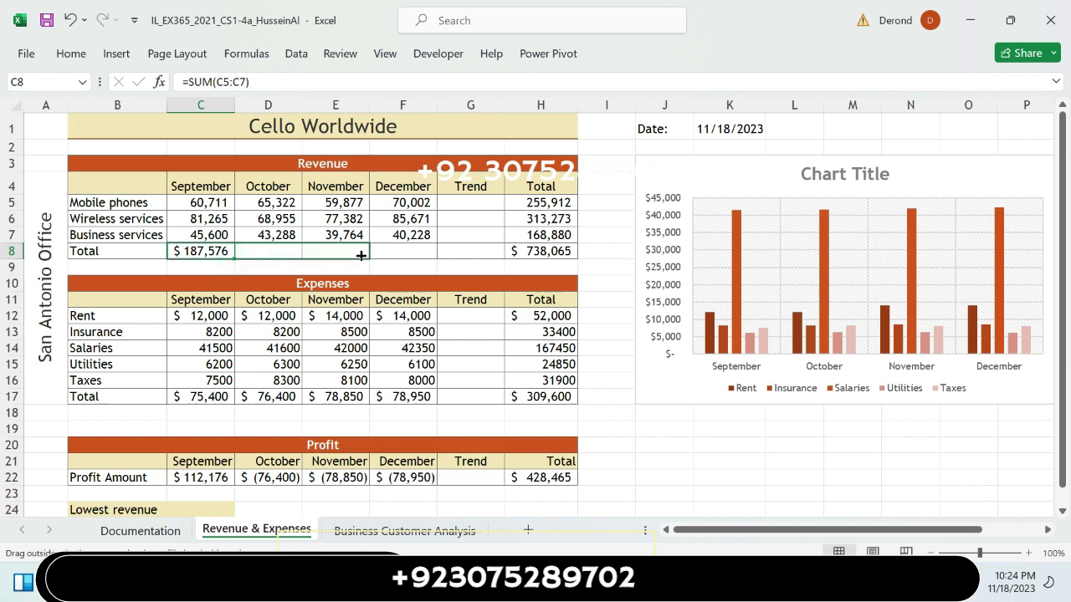
pyautogui.moveTo(359, 256); pyautogui.dragTo(423, 252)
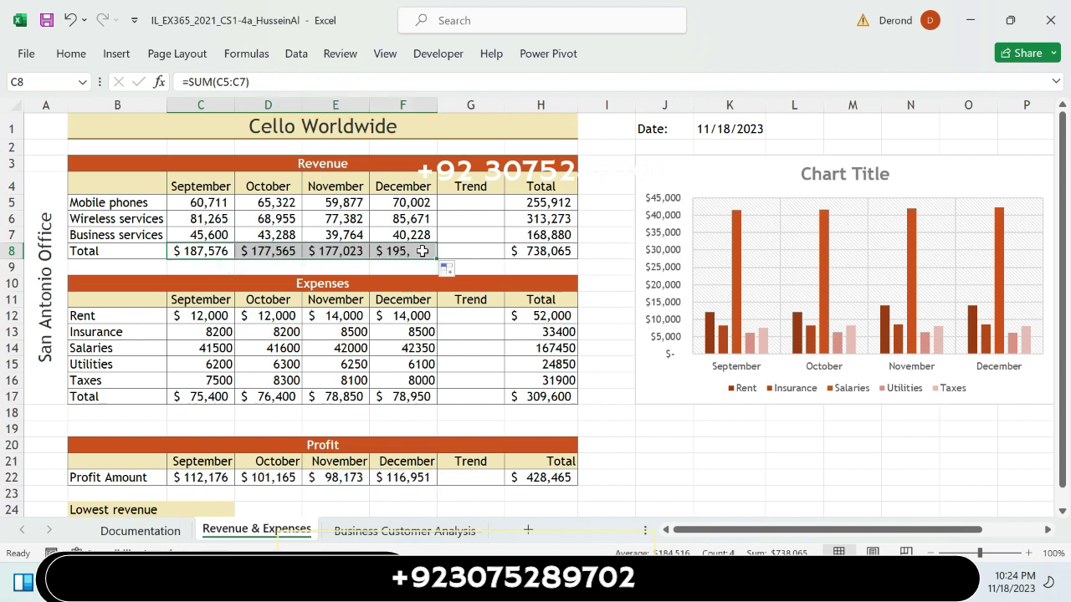
# Delete the grand total in H8, leaving the cell blank
pyautogui.click(563, 249)
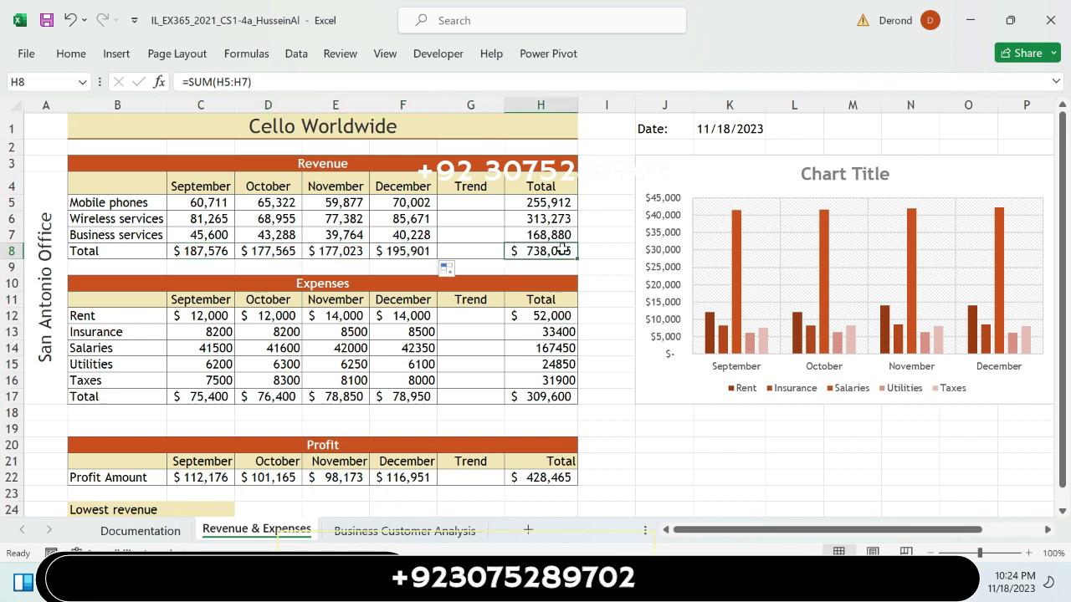
pyautogui.press('Delete')
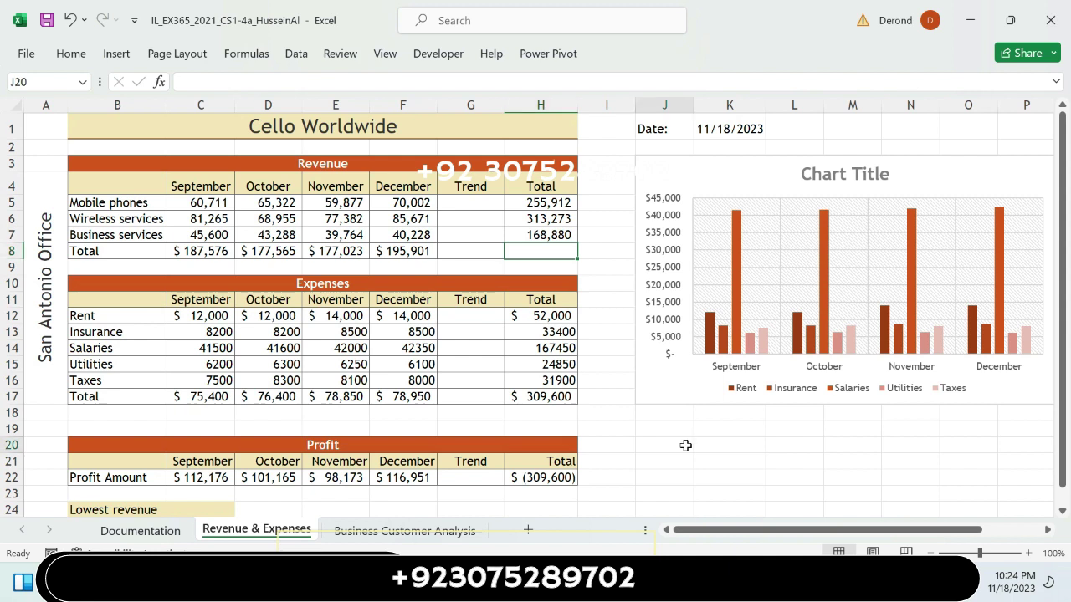
pyautogui.click(684, 441)
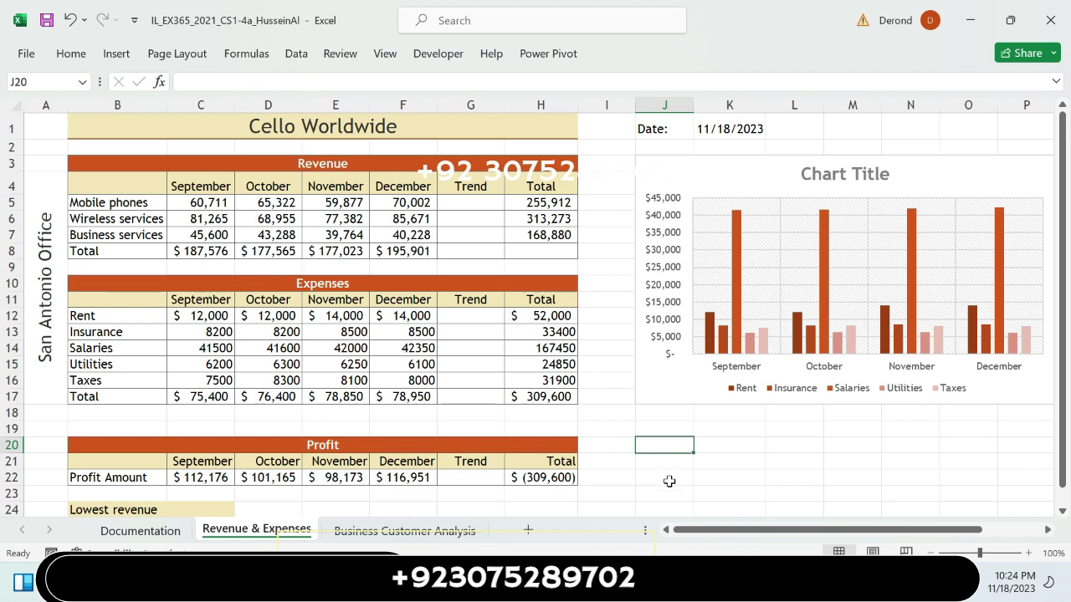
# Bring the Word instructions back to step 5, showing items 5a–5c highlighted yellow
pyautogui.hotkey('alt', 'Tab')
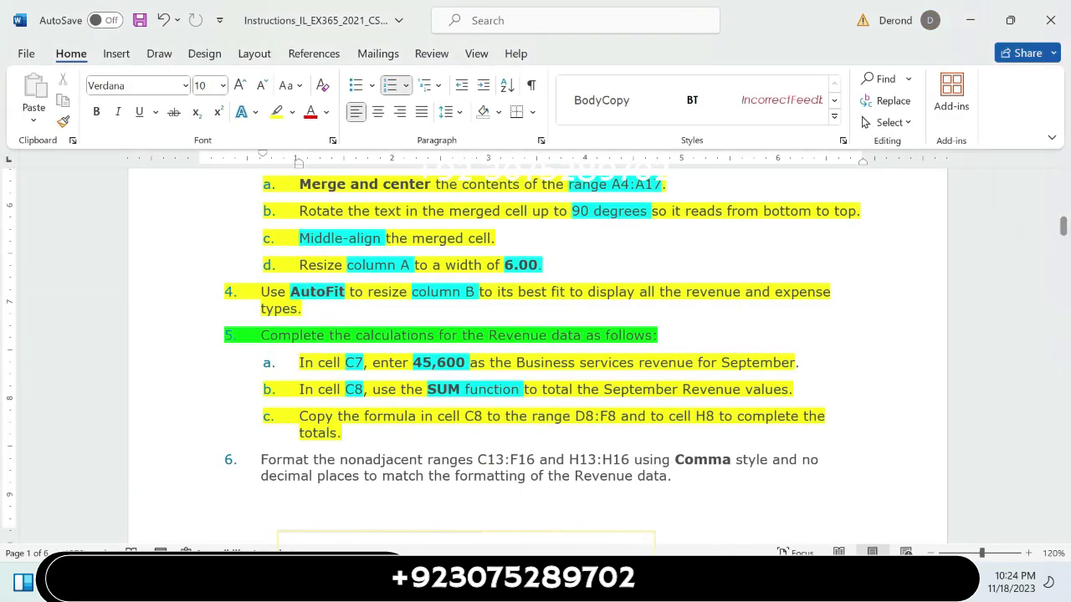
pyautogui.hotkey('alt', 'Tab')
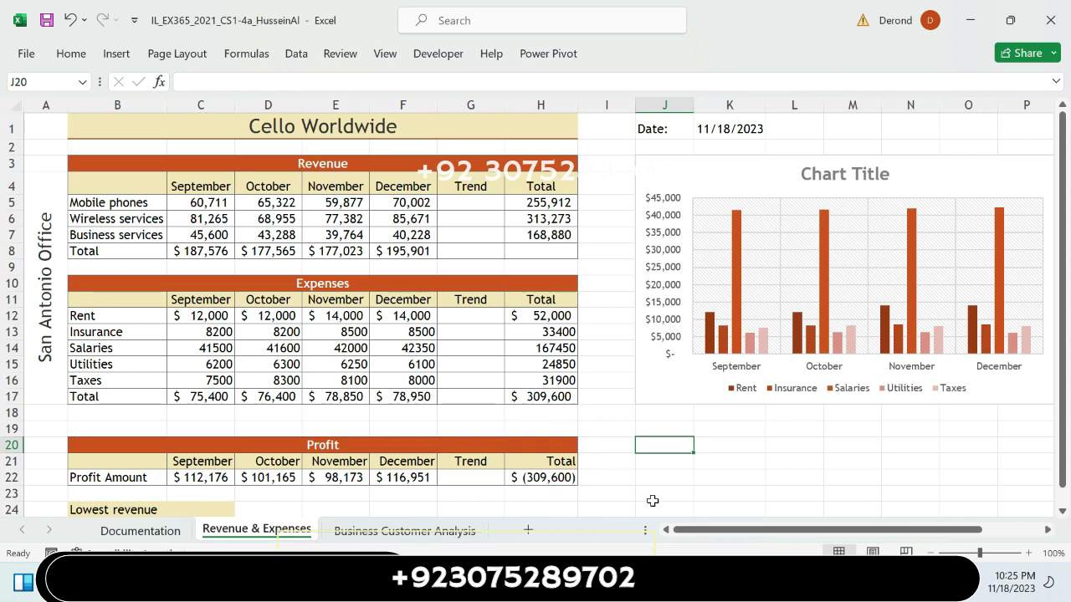
pyautogui.click(728, 587)
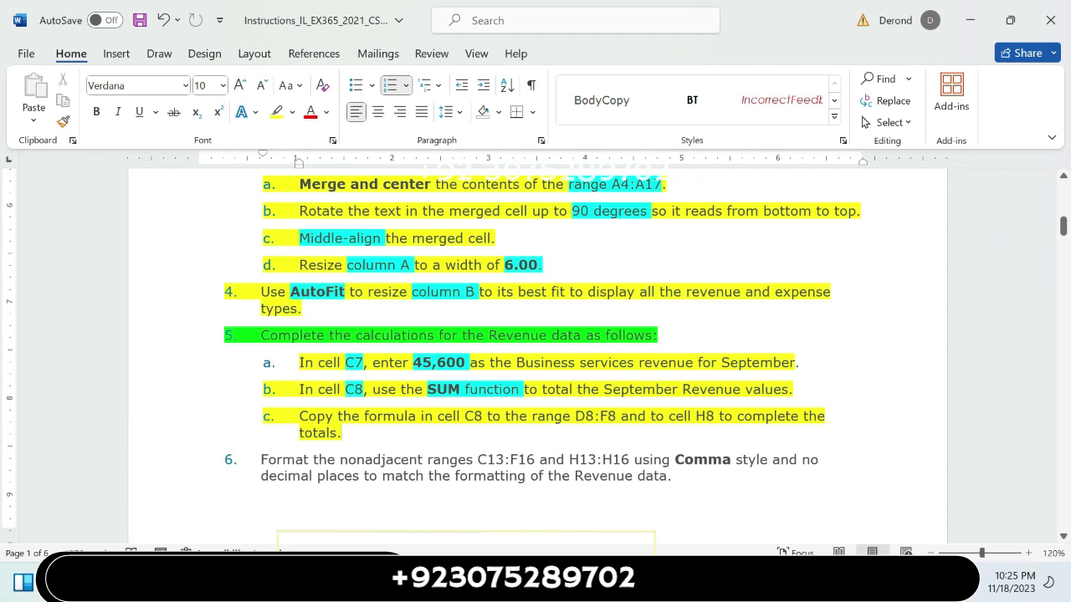
pyautogui.scroll(4, 536, 351)
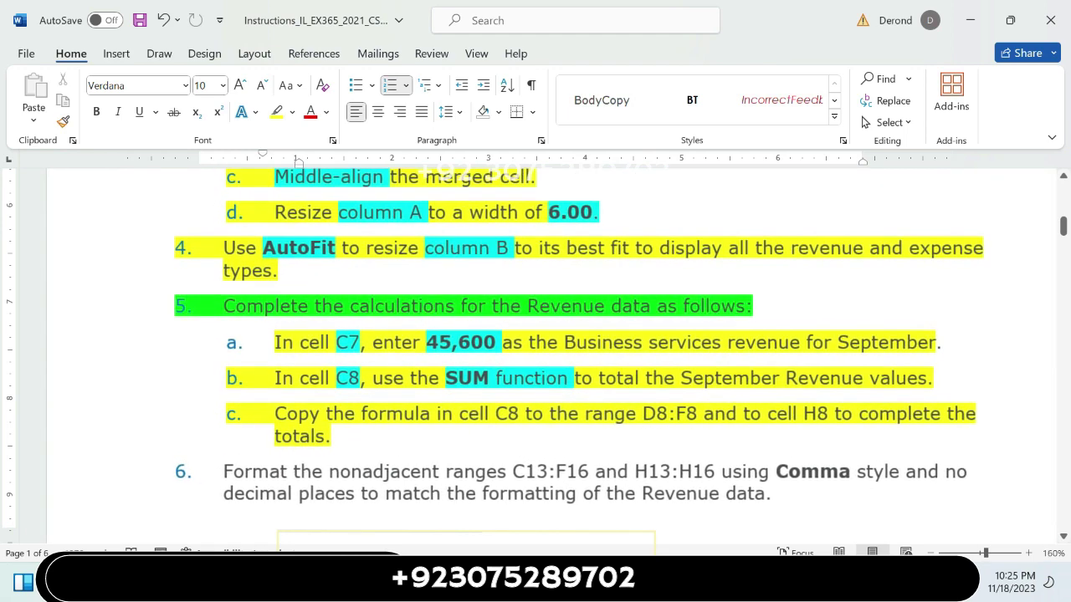
pyautogui.scroll(-2, 535, 351)
pyautogui.scroll(-1, 535, 352)
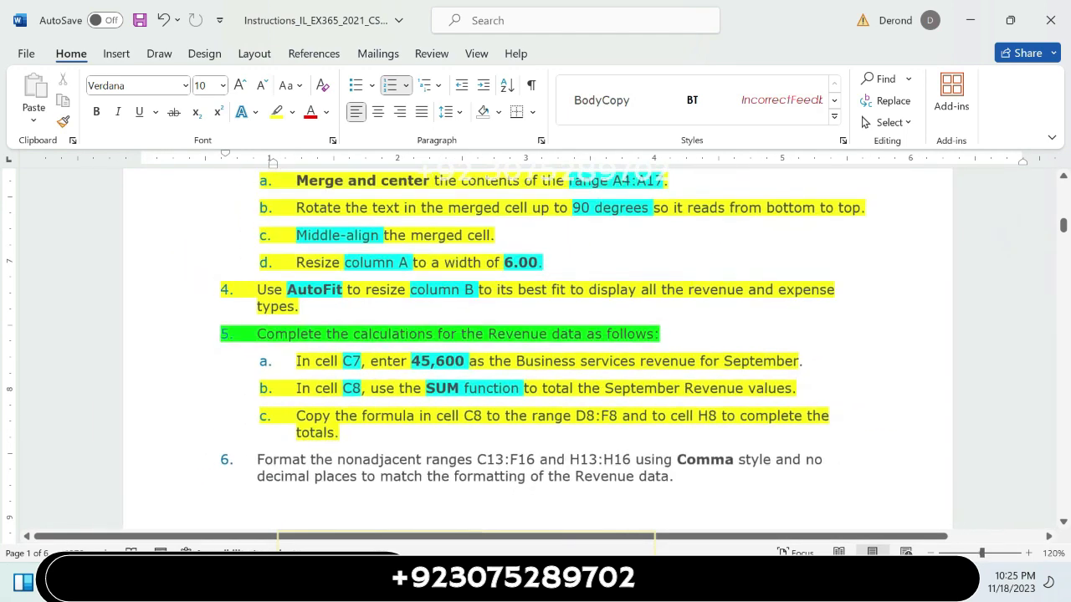
pyautogui.scroll(-1, 535, 352)
pyautogui.scroll(-1, 535, 351)
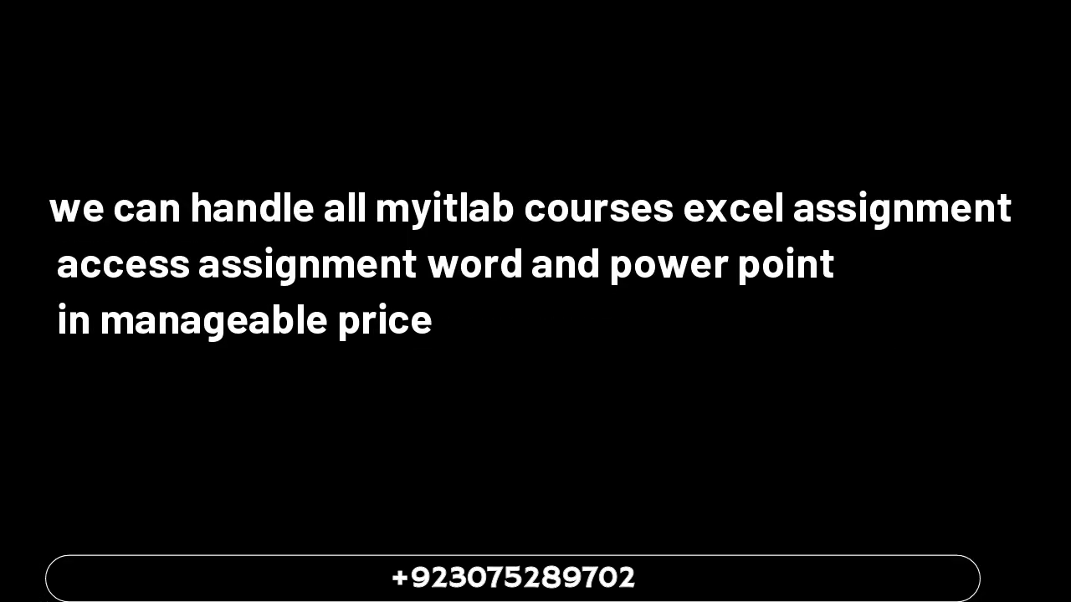